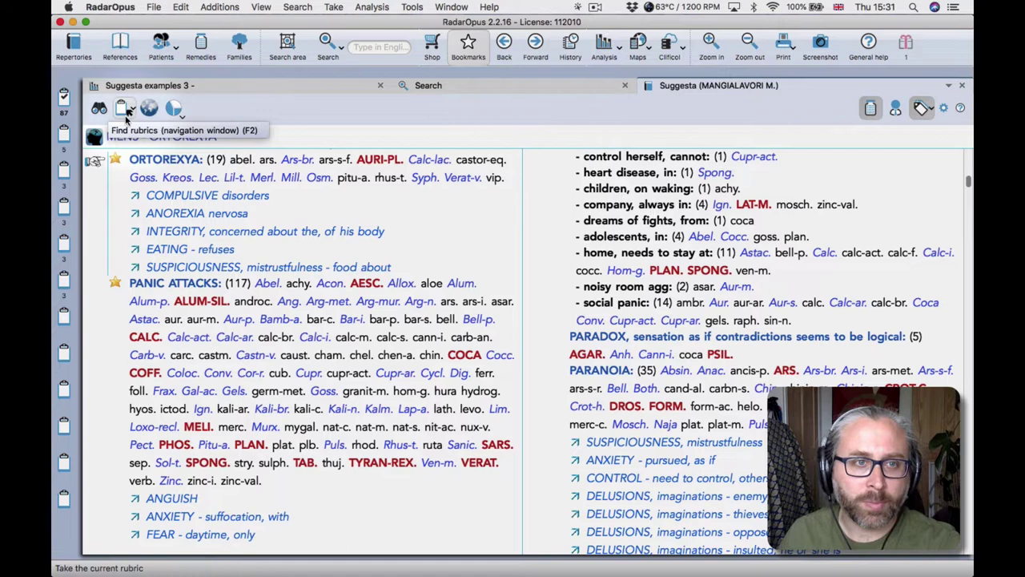
Peek into the REIECTA chapter from the Find rubrics overview, then return to the chapter grid
left_click(99, 112)
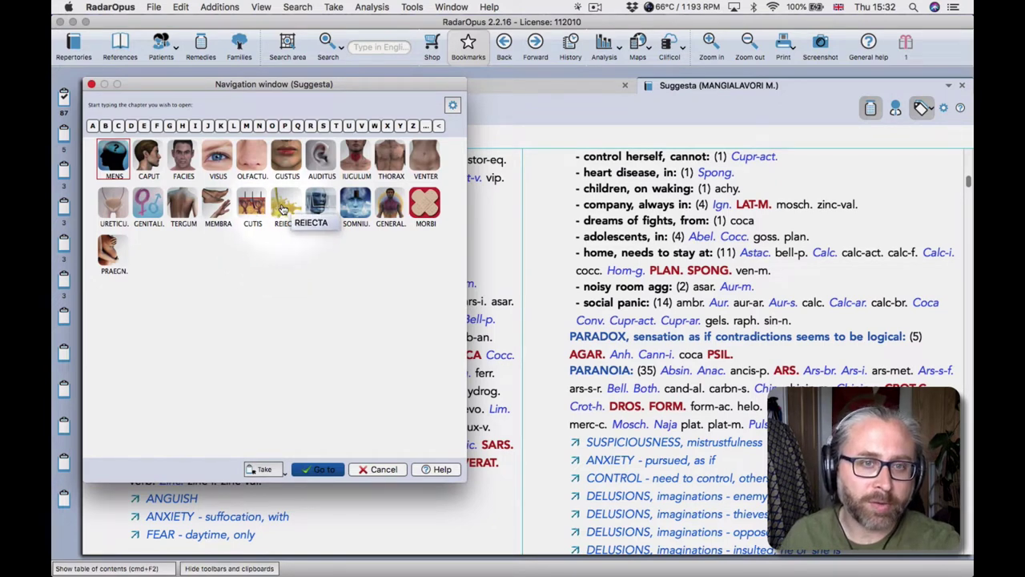
left_click(282, 206)
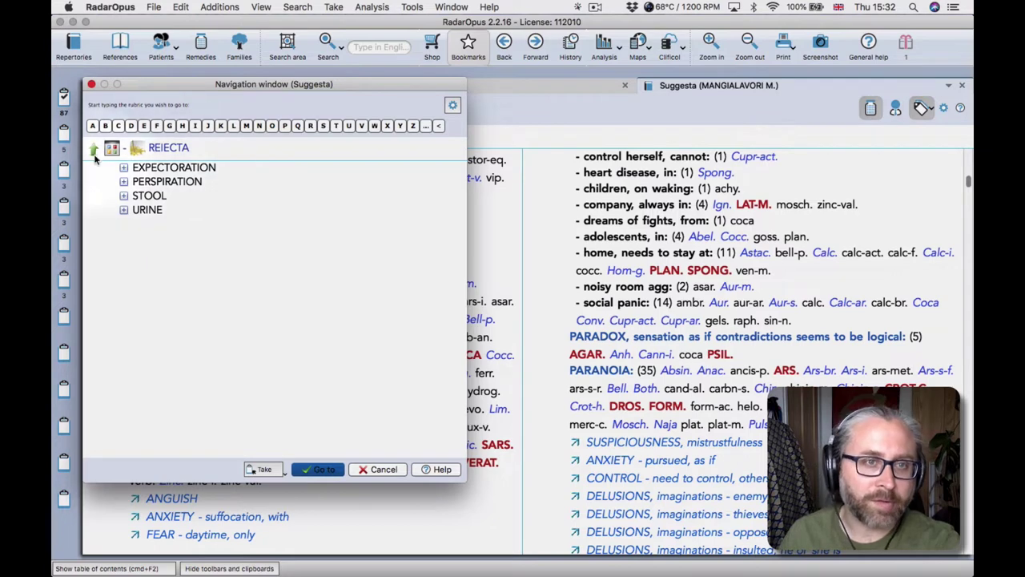
left_click(93, 150)
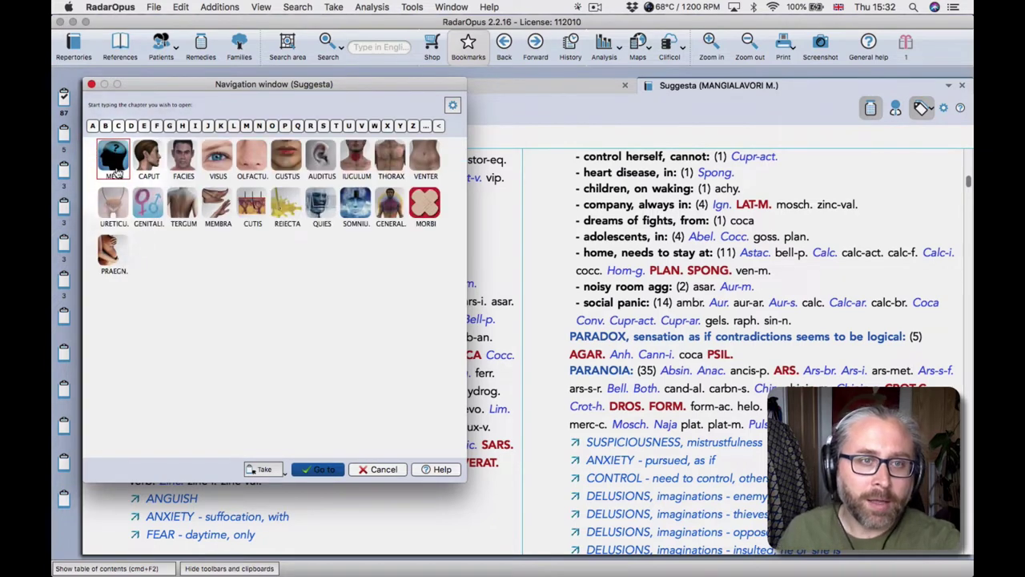
Open the MENS chapter's rubric list and jump to MENS - CYCLOTHYMIA in the book
left_click(117, 168)
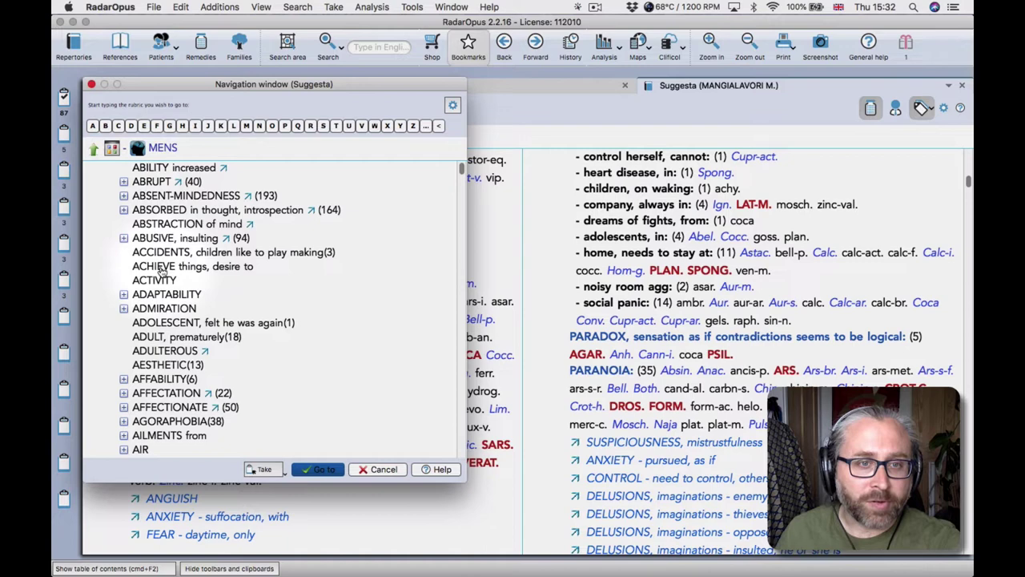
scroll(161, 273, "down", 6)
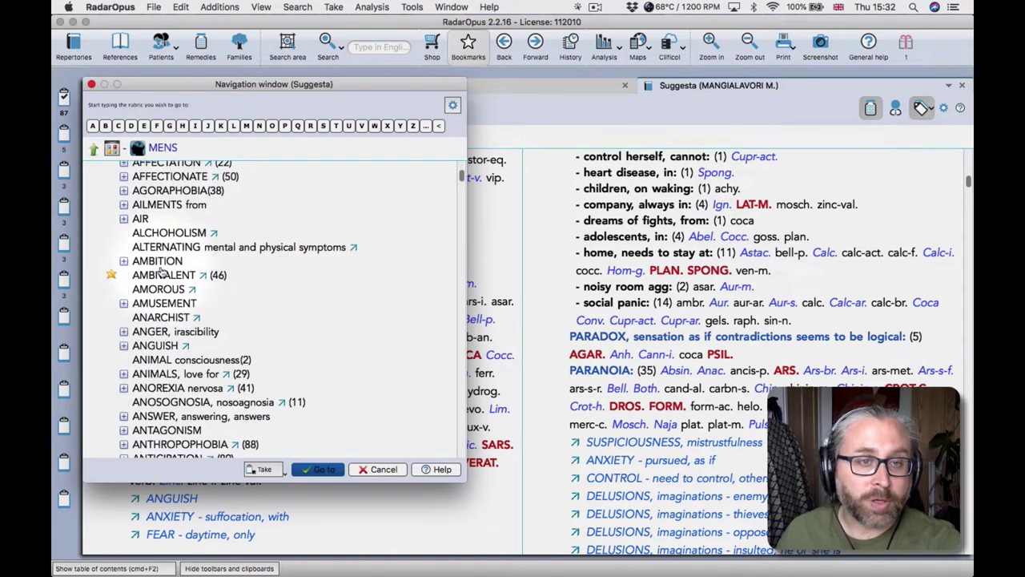
scroll(162, 272, "down", 5)
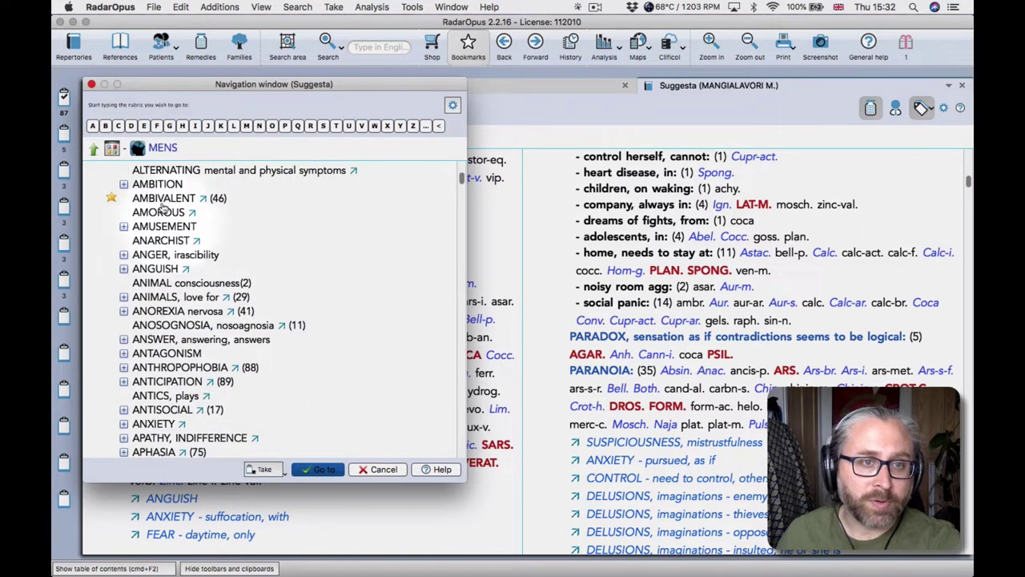
scroll(157, 192, "up", 1)
scroll(153, 164, "up", 1)
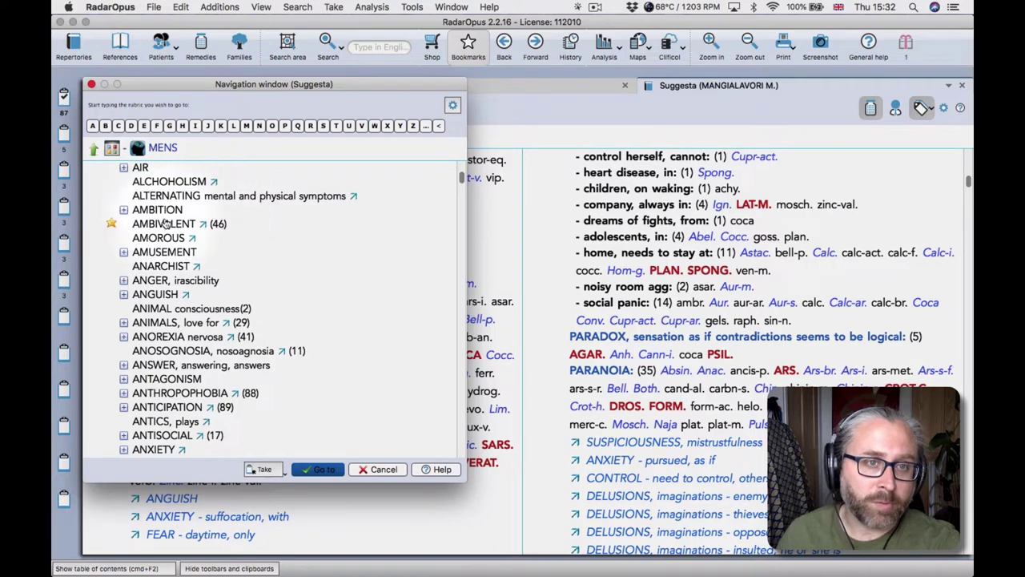
scroll(192, 255, "down", 7)
scroll(194, 258, "down", 10)
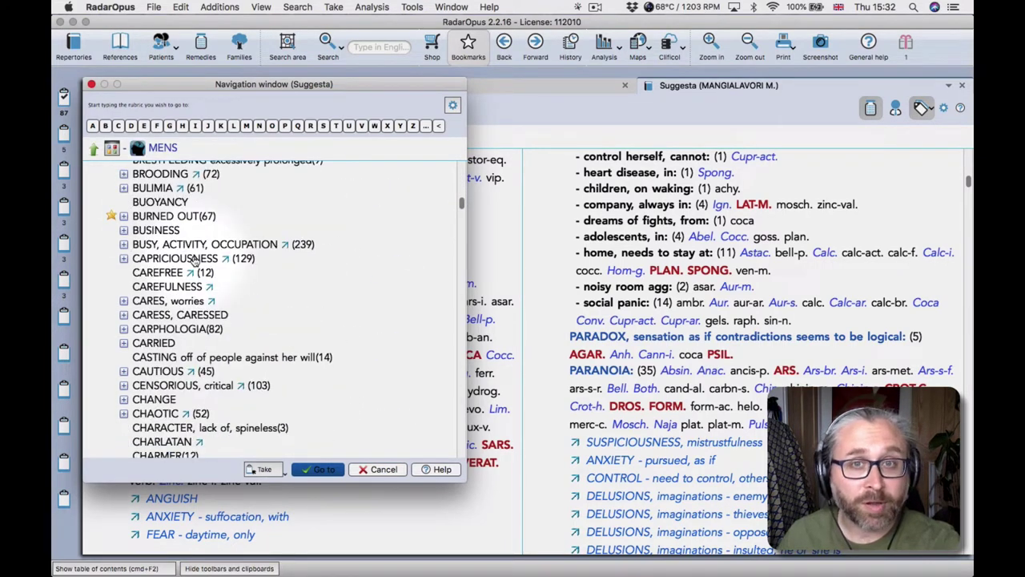
scroll(194, 260, "down", 7)
scroll(298, 305, "down", 2)
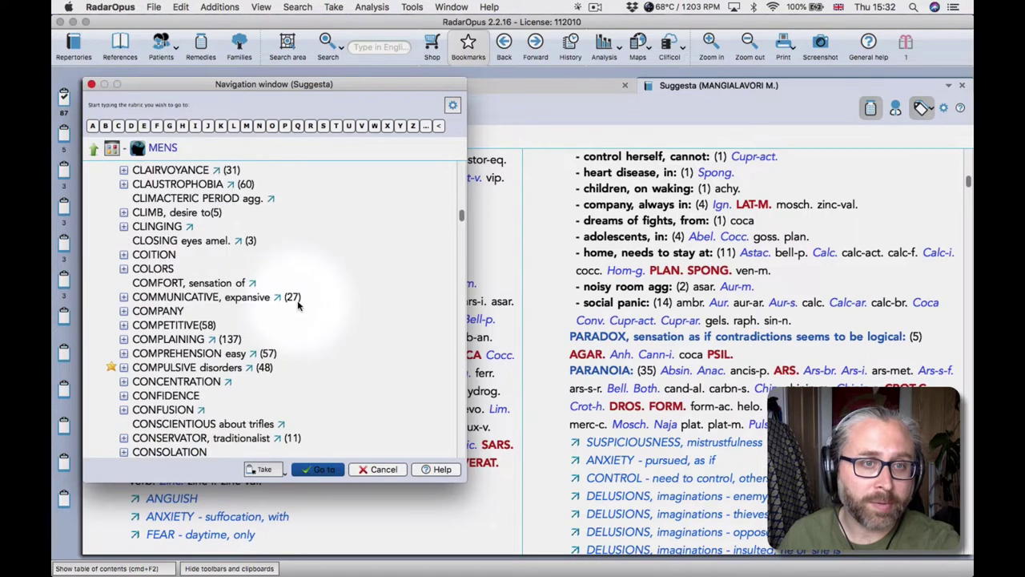
scroll(298, 304, "down", 6)
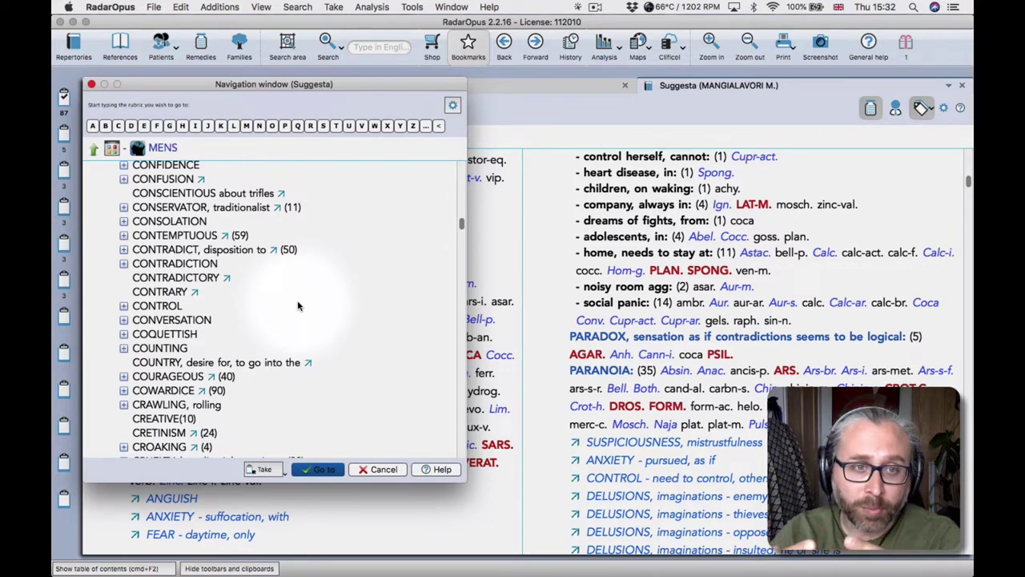
scroll(297, 306, "down", 5)
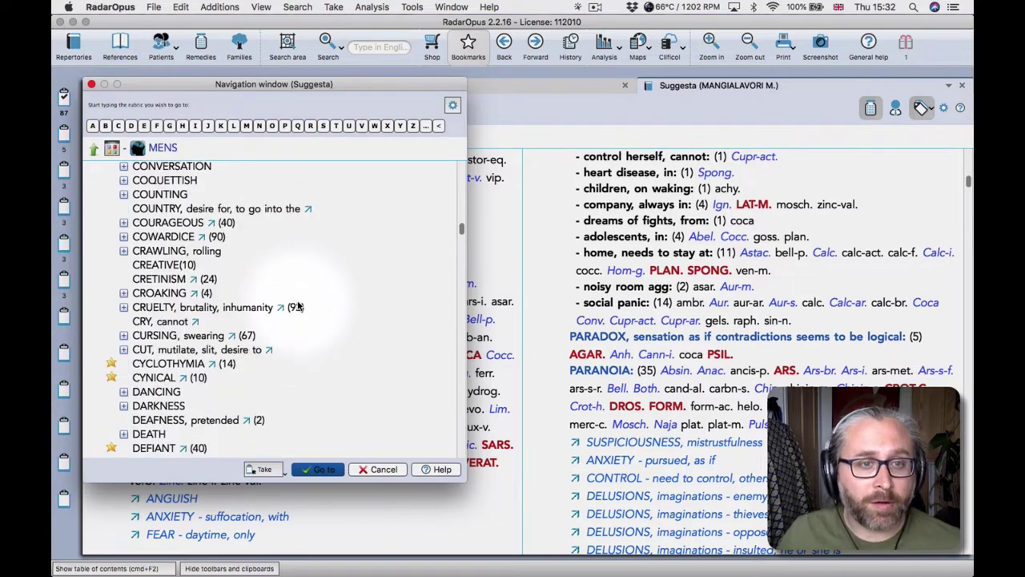
double_click(170, 365)
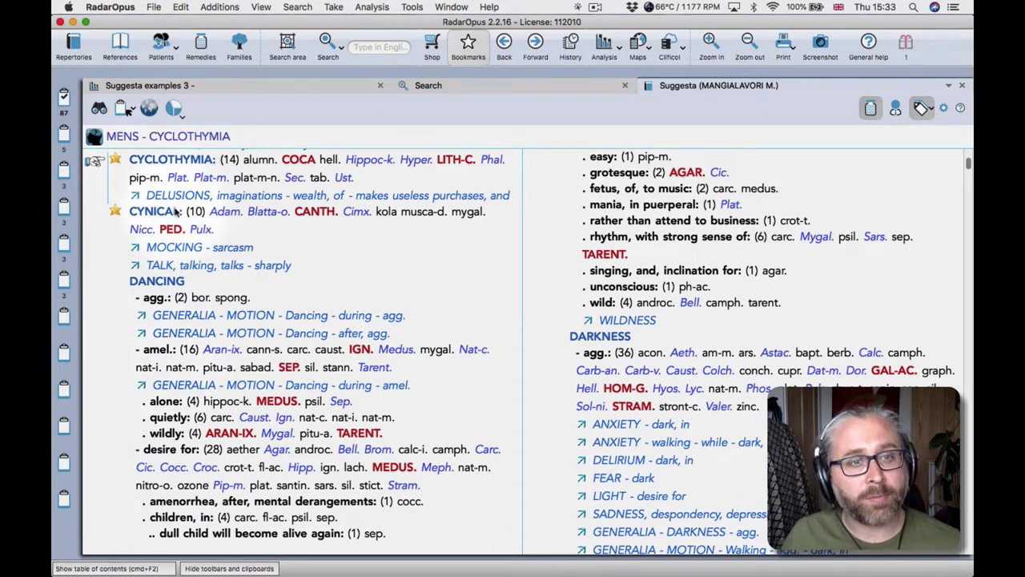
Browse the rubrics around CYCLOTHYMIA, making CYCLOTHYMIA then CUT desire to others current
key("Up")
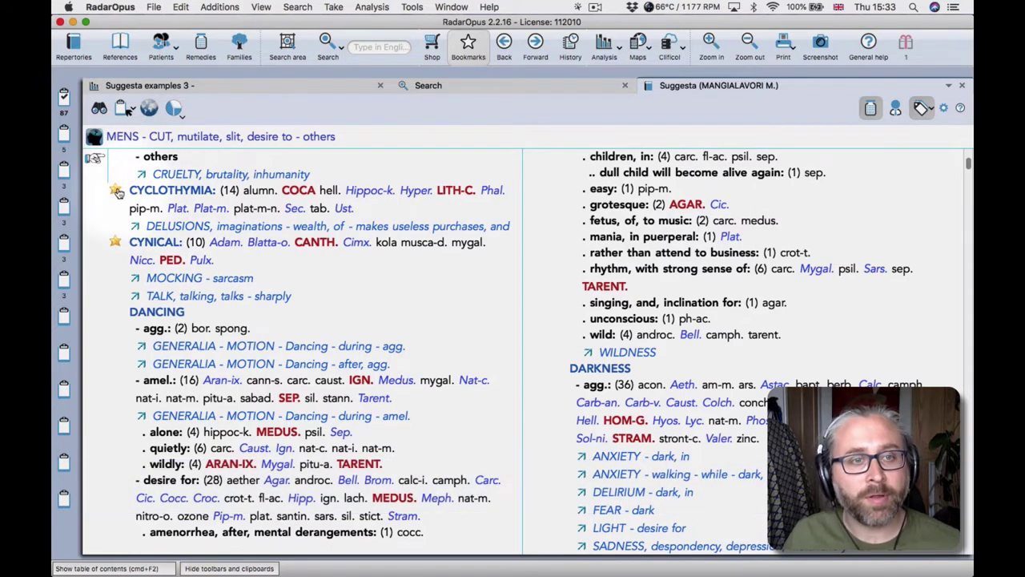
mouse_move(117, 193)
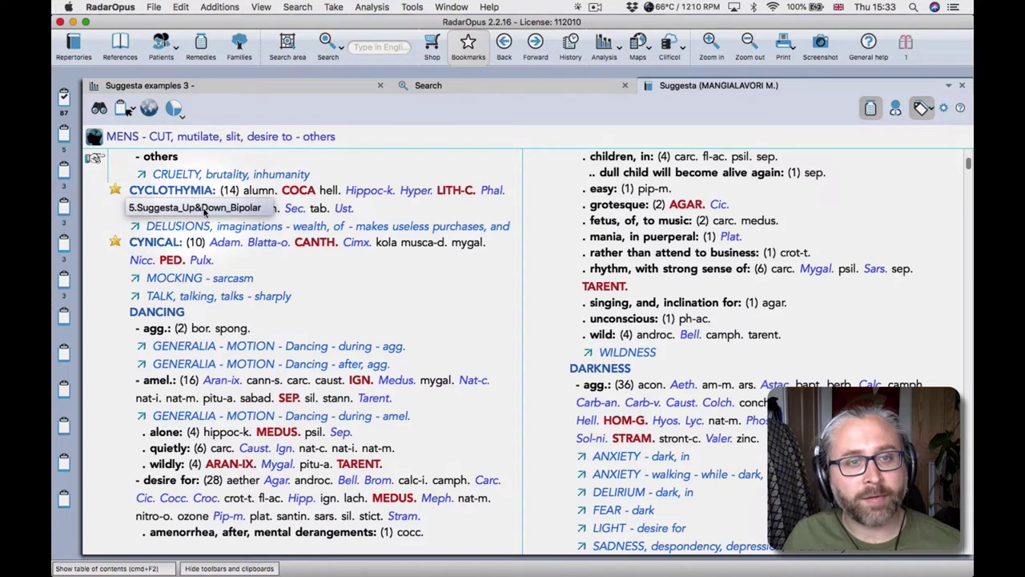
left_click(156, 193)
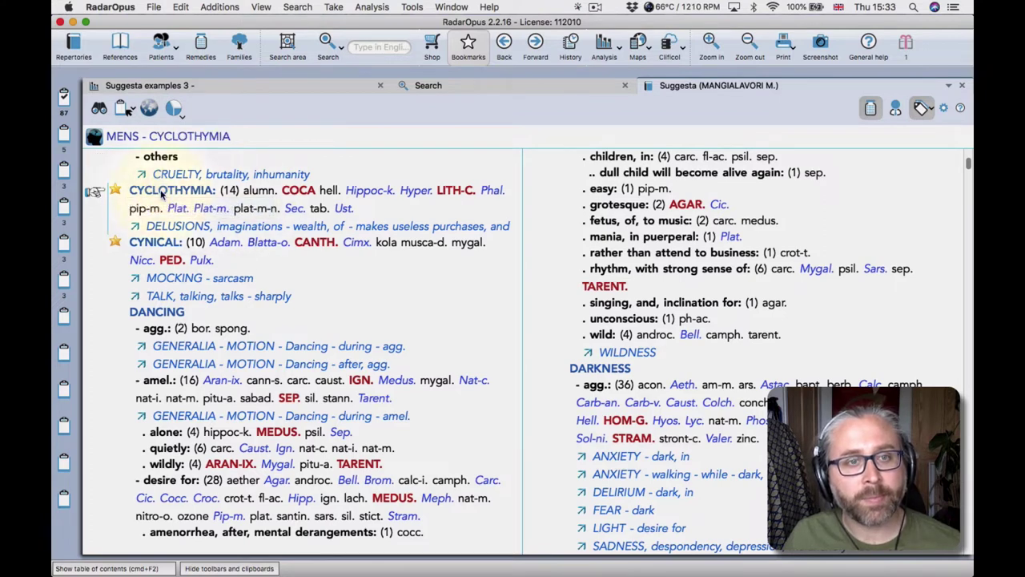
left_click(147, 158)
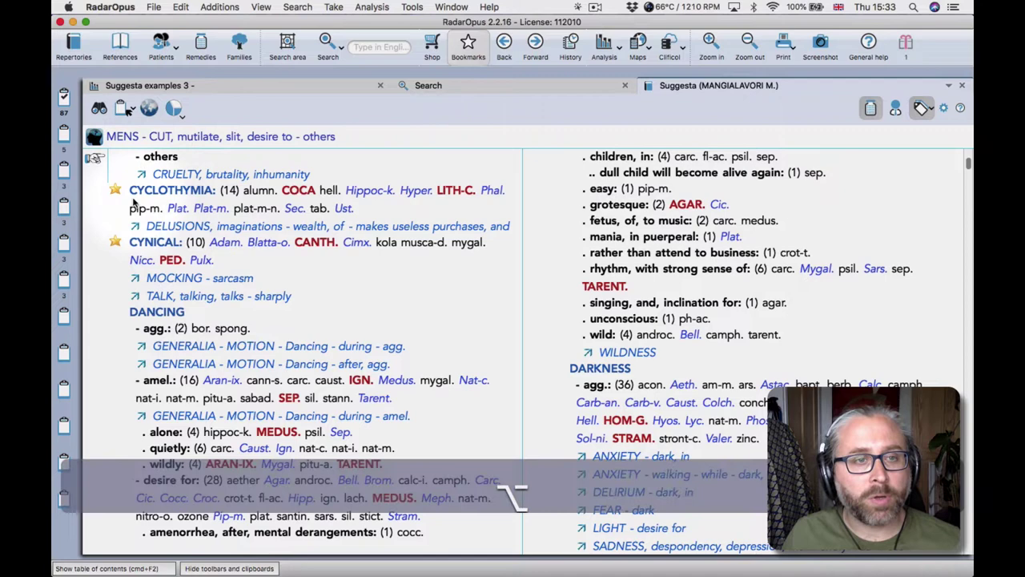
Select the word CYCLOTHYMIA as text and bring up its Search selected text options
left_click_drag(130, 192, 213, 199)
left_click(215, 197)
double_click(214, 197)
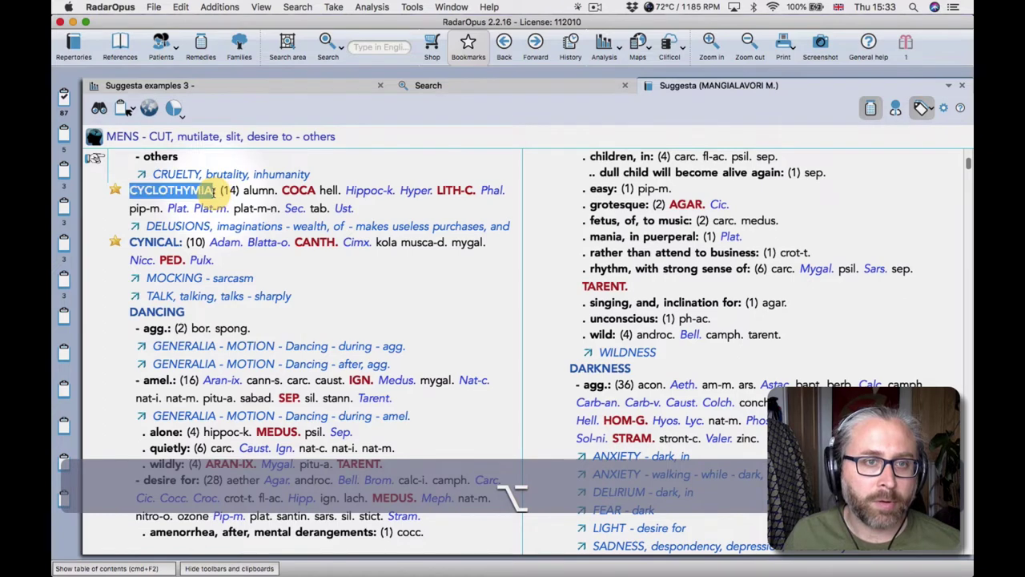
right_click(166, 195)
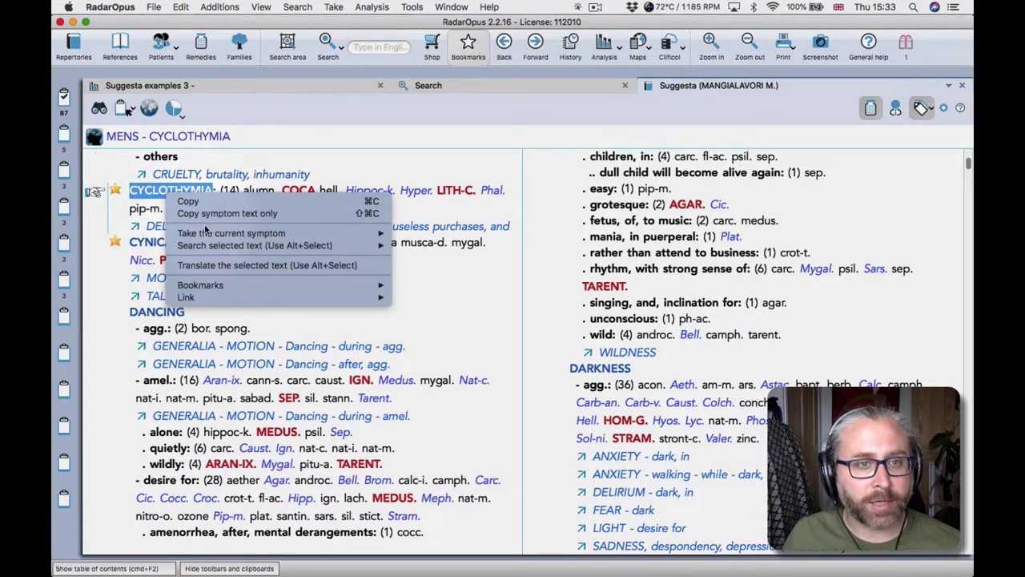
mouse_move(206, 245)
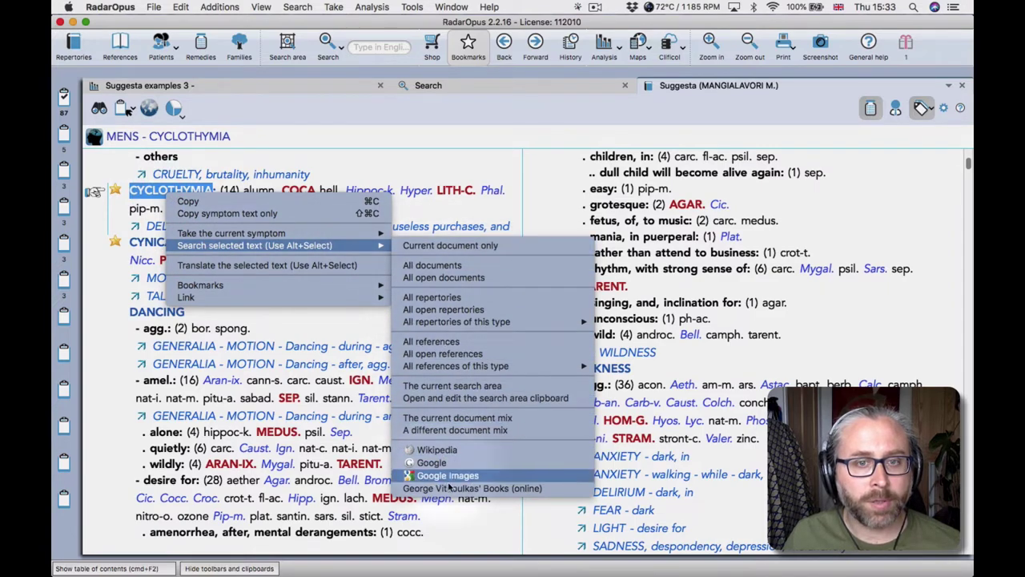
Search Google for CYCLOTHYMIA and copy the Mayo Clinic definition snippet
left_click(438, 464)
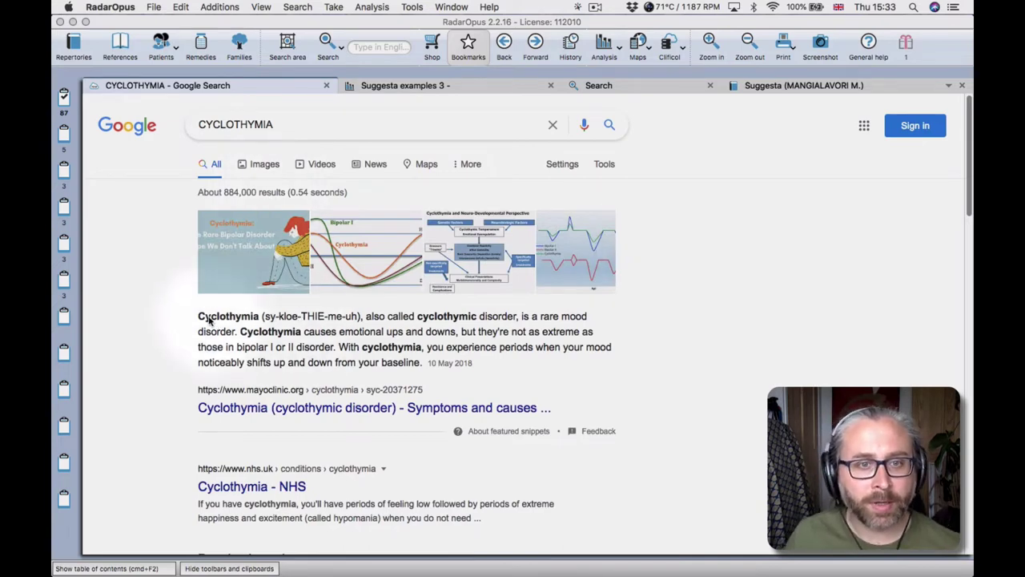
left_click_drag(202, 321, 423, 361)
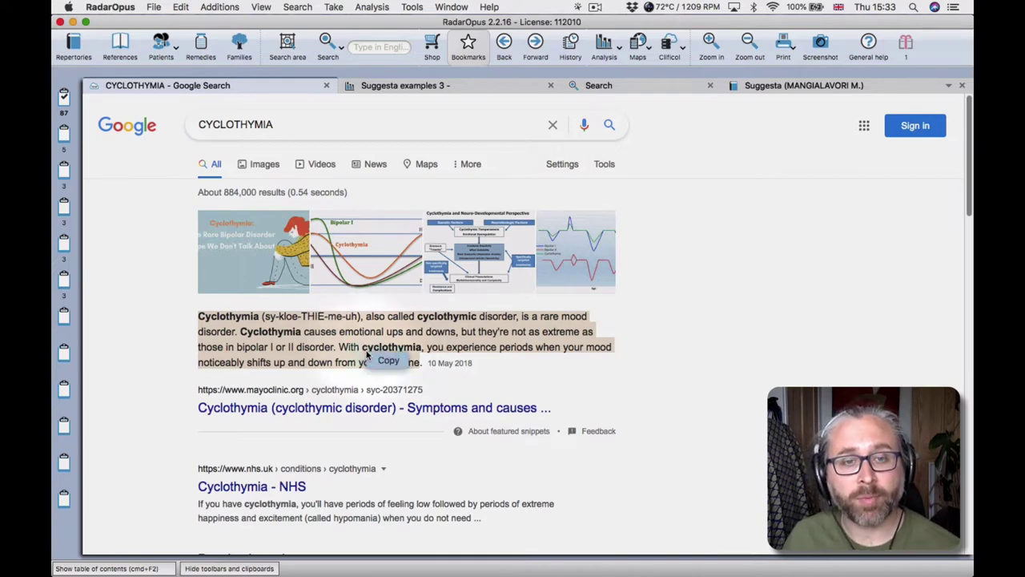
left_click(390, 360)
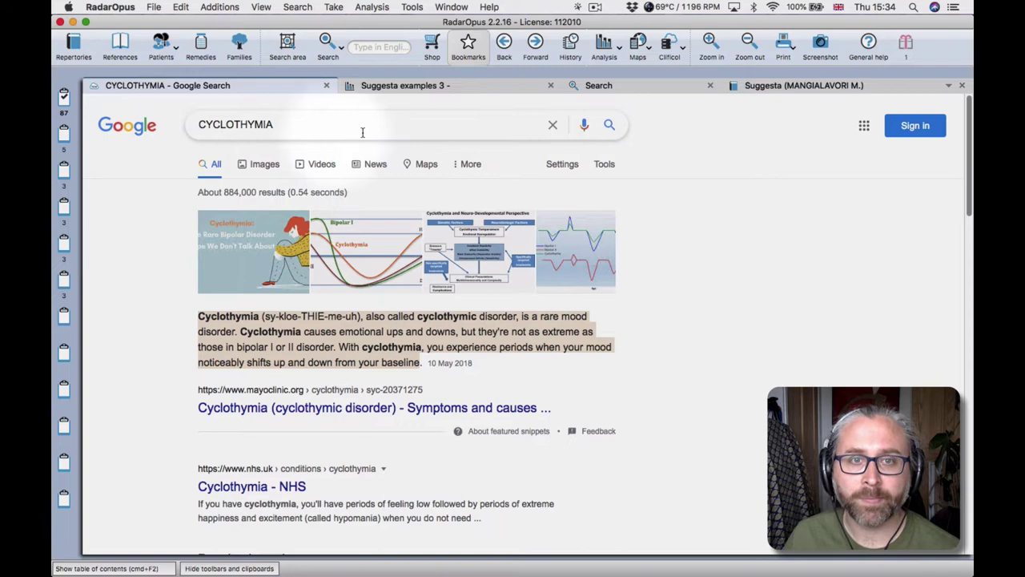
Rename the CYCLOTHYMIA bookmark to 5.Suggesta_Up&Down_Bipolar followed by the pasted Cyclothymia definition
left_click(771, 85)
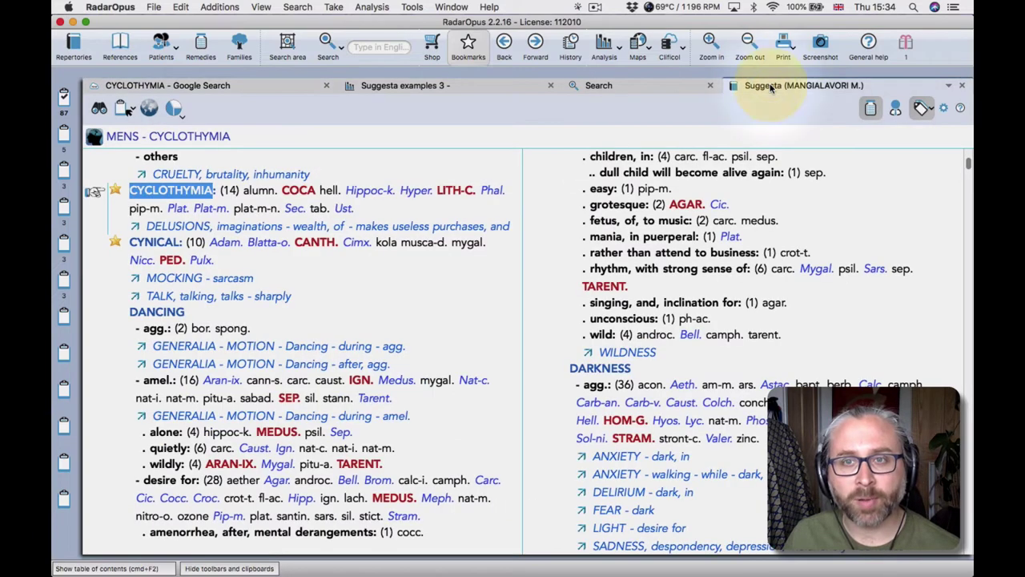
right_click(146, 195)
mouse_move(201, 285)
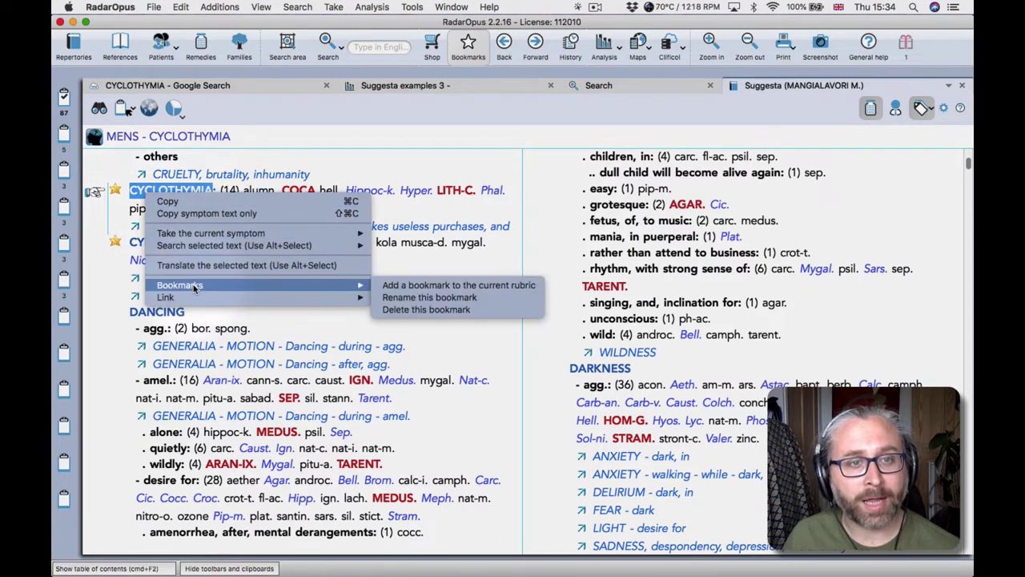
left_click(415, 298)
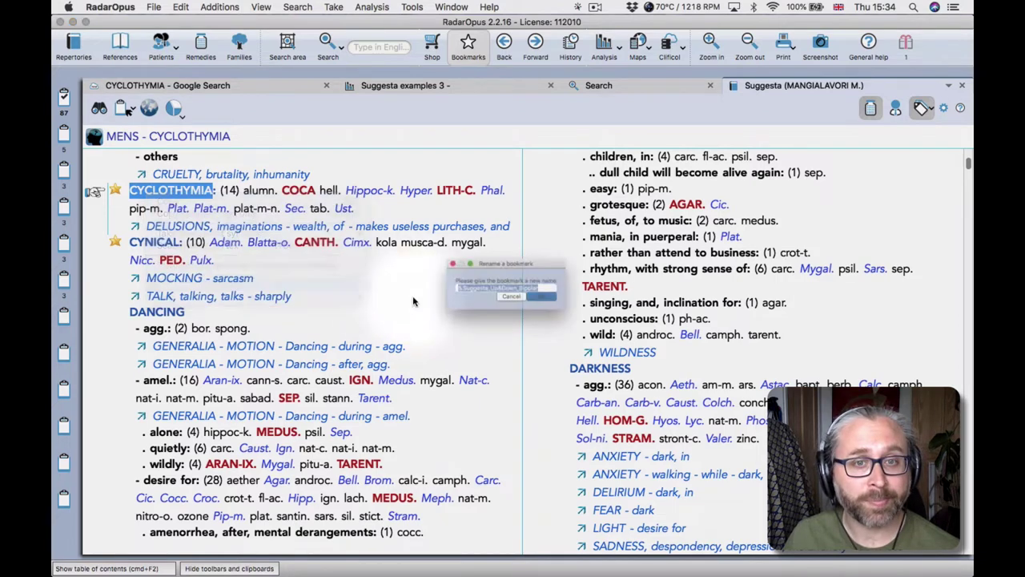
left_click(437, 291)
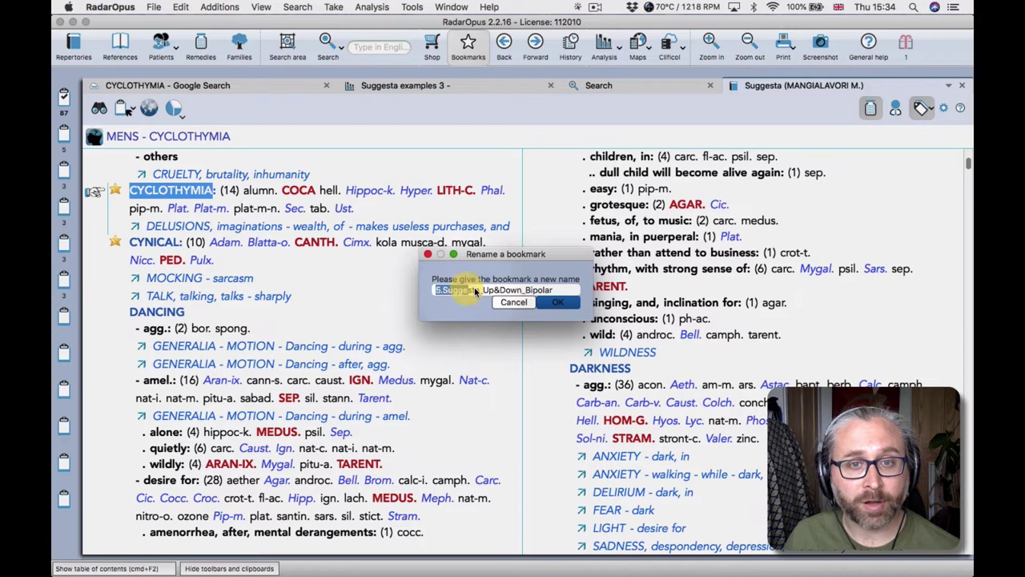
type("5.")
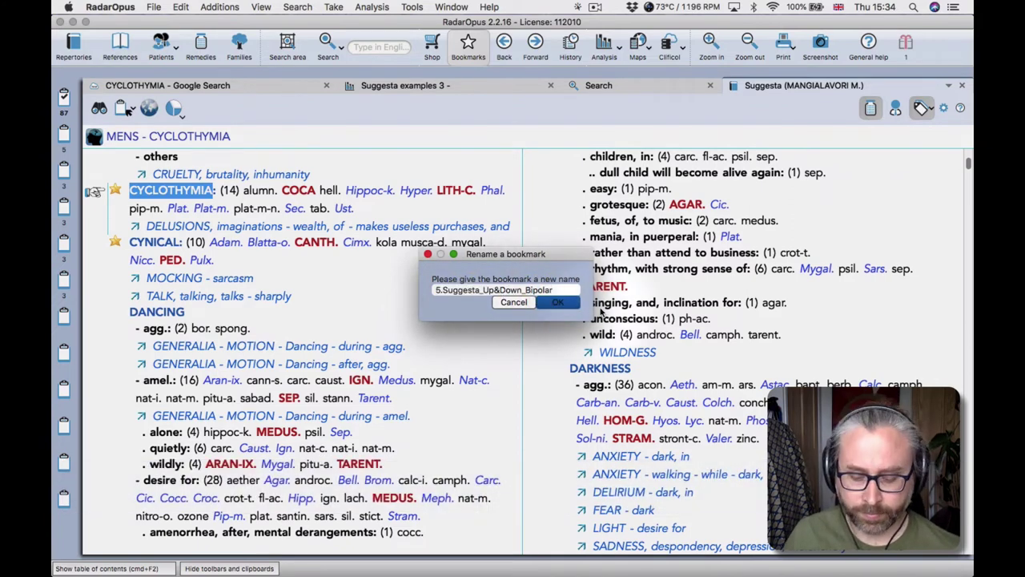
key("End")
type(".")
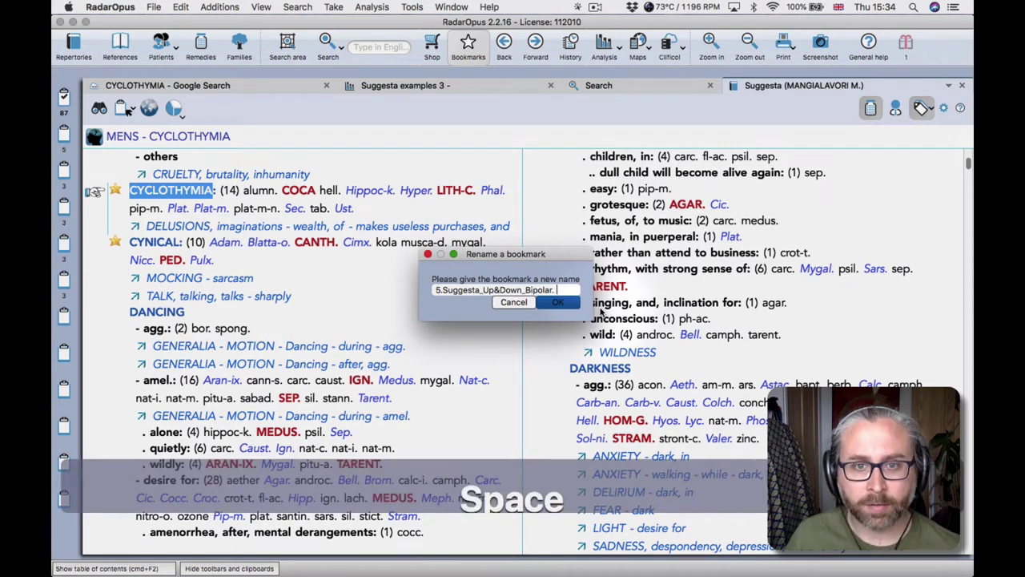
key("cmd+v")
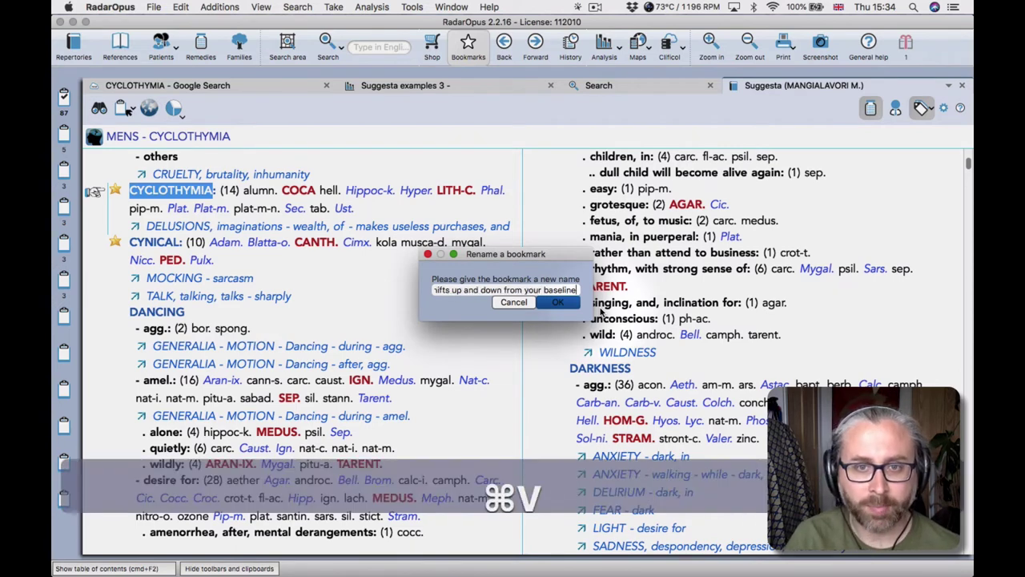
left_click(555, 305)
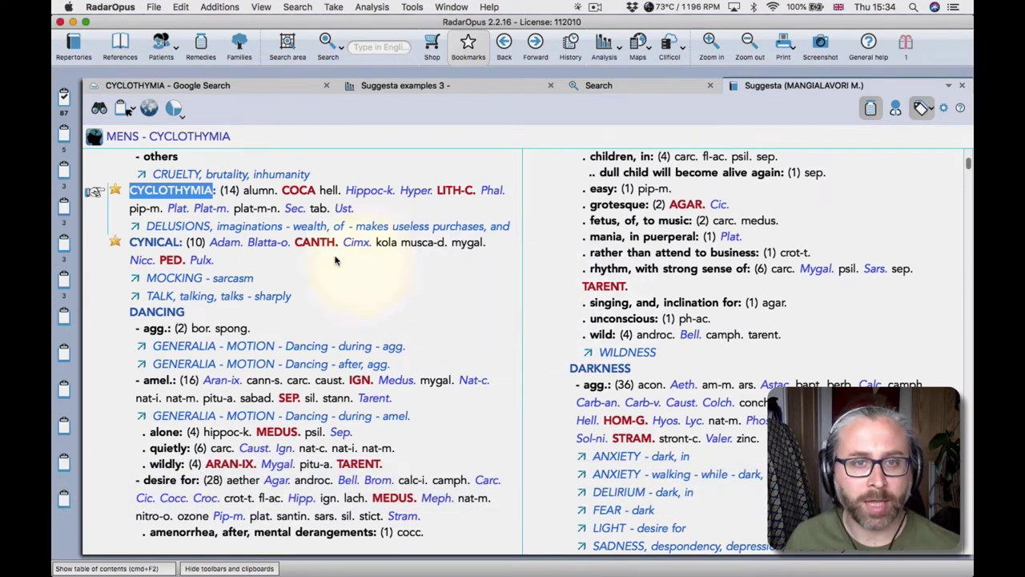
mouse_move(116, 192)
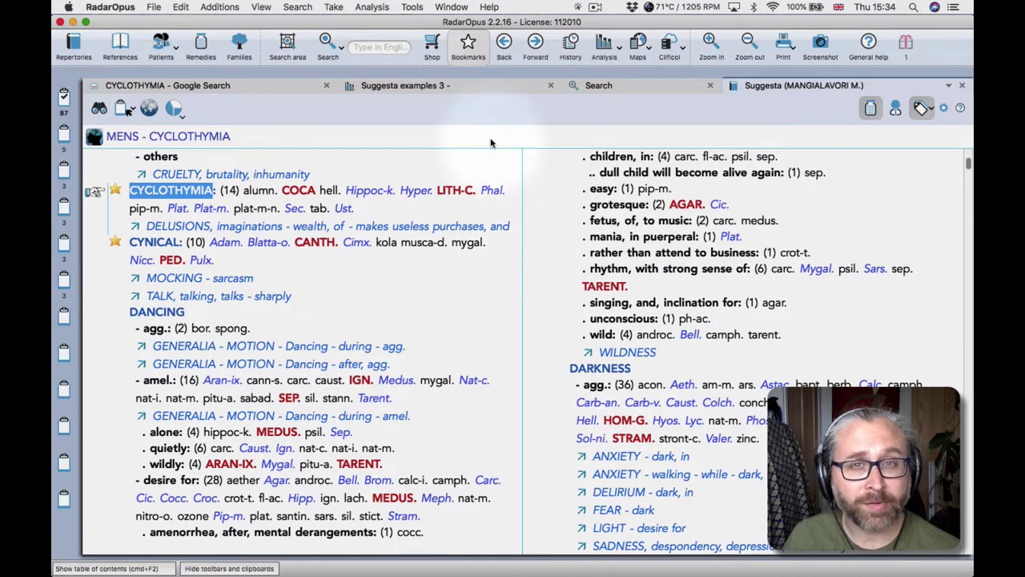
Jump to MENS - DEFIANT through the 5.Suggesta_Defiant entry in the Bookmarks list
left_click(470, 48)
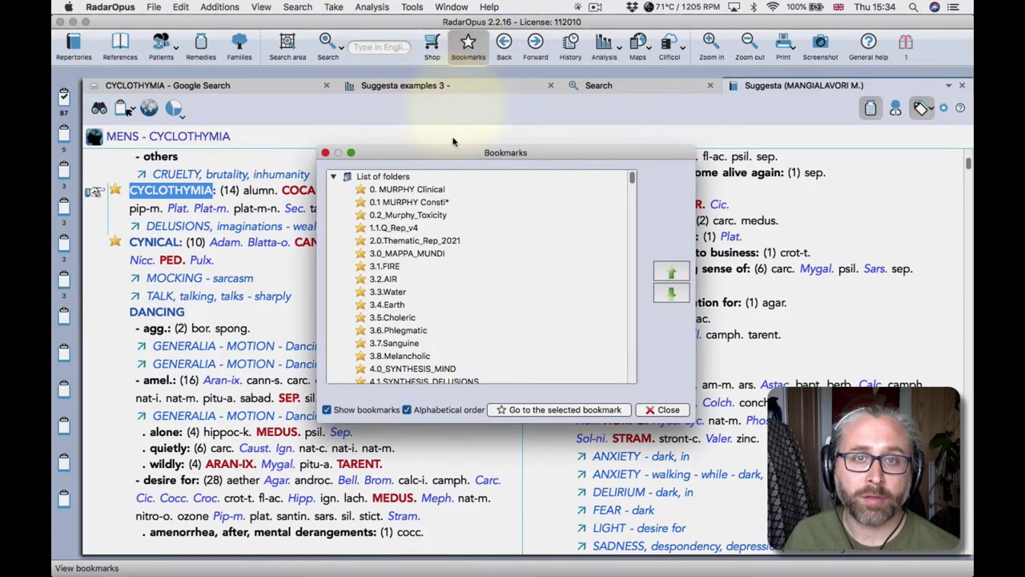
key("5")
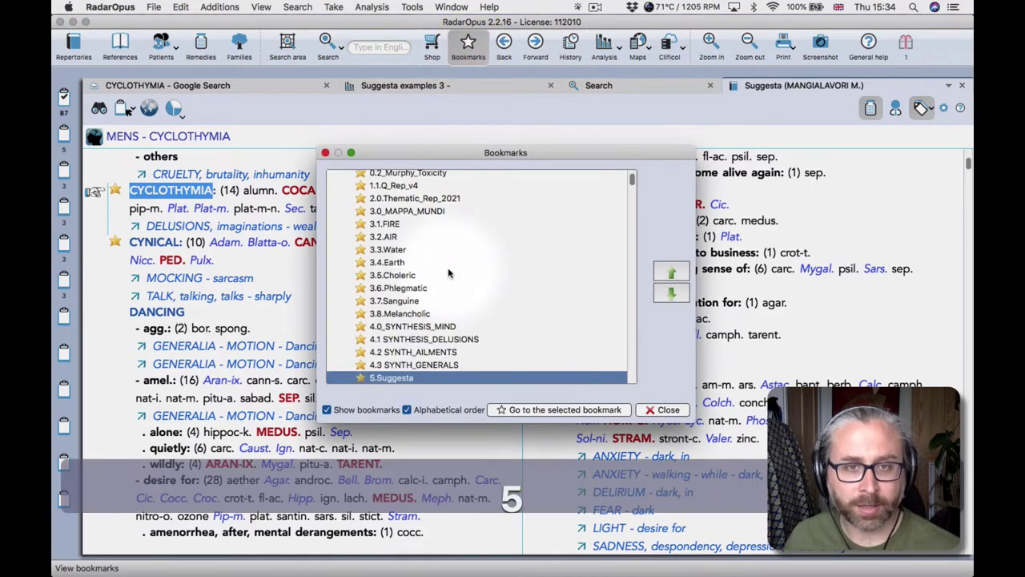
scroll(449, 274, "down", 5)
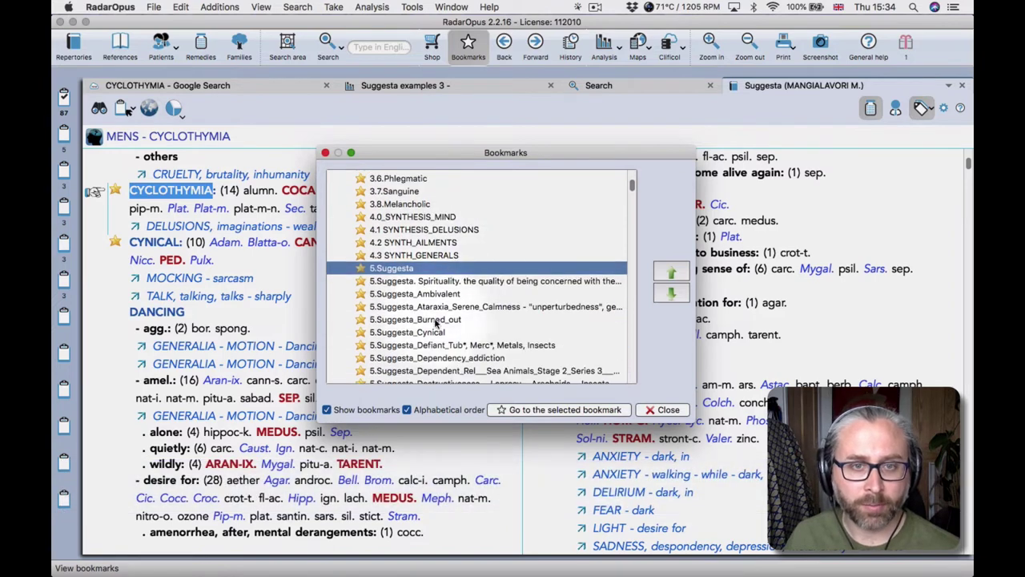
scroll(437, 321, "down", 1)
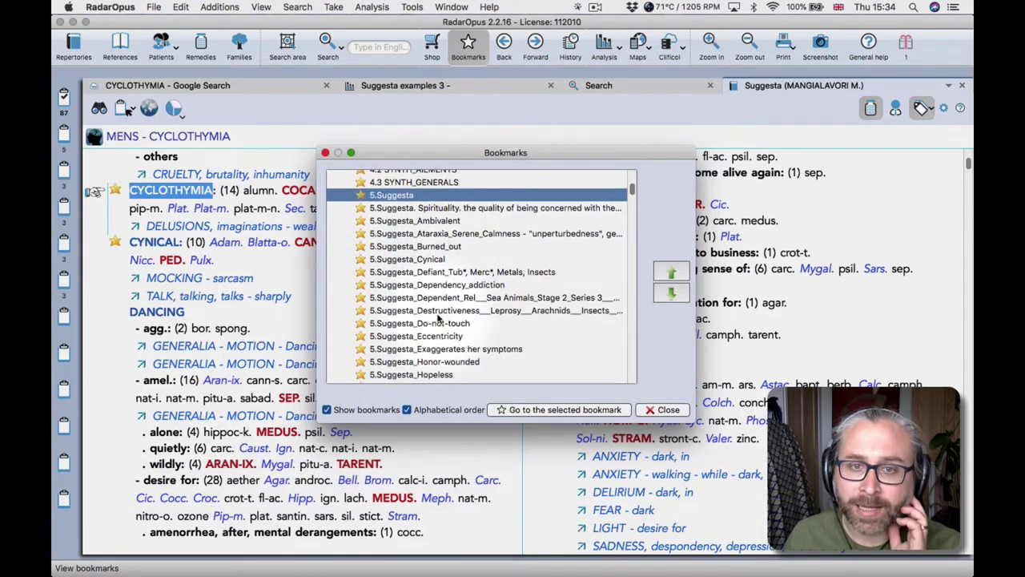
double_click(420, 273)
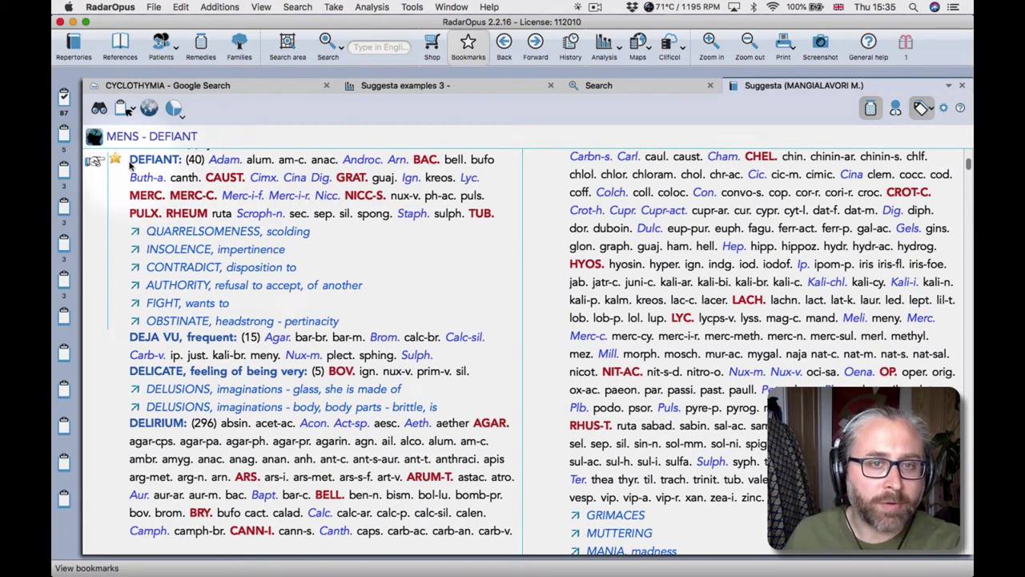
mouse_move(117, 159)
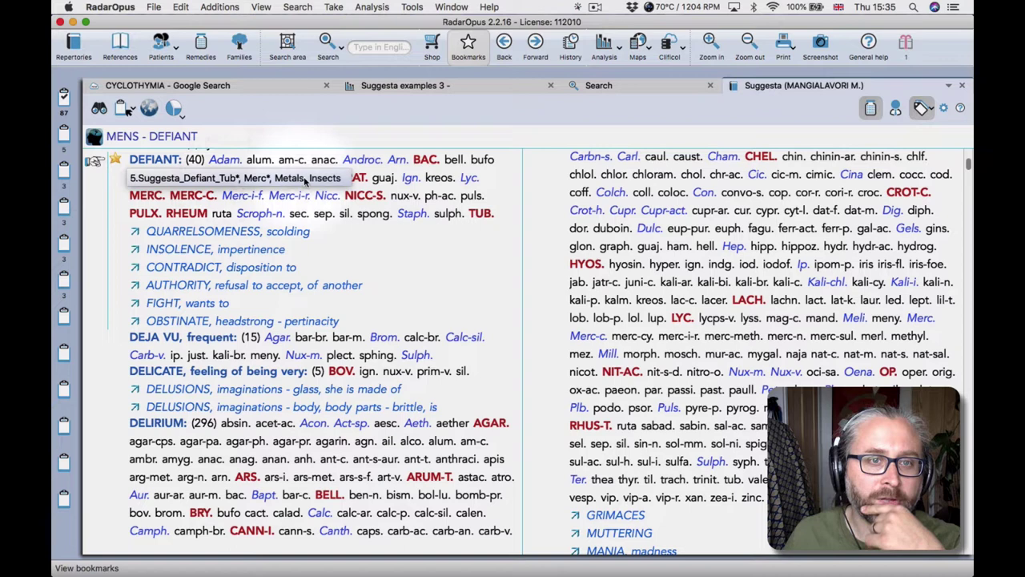
left_click(145, 163)
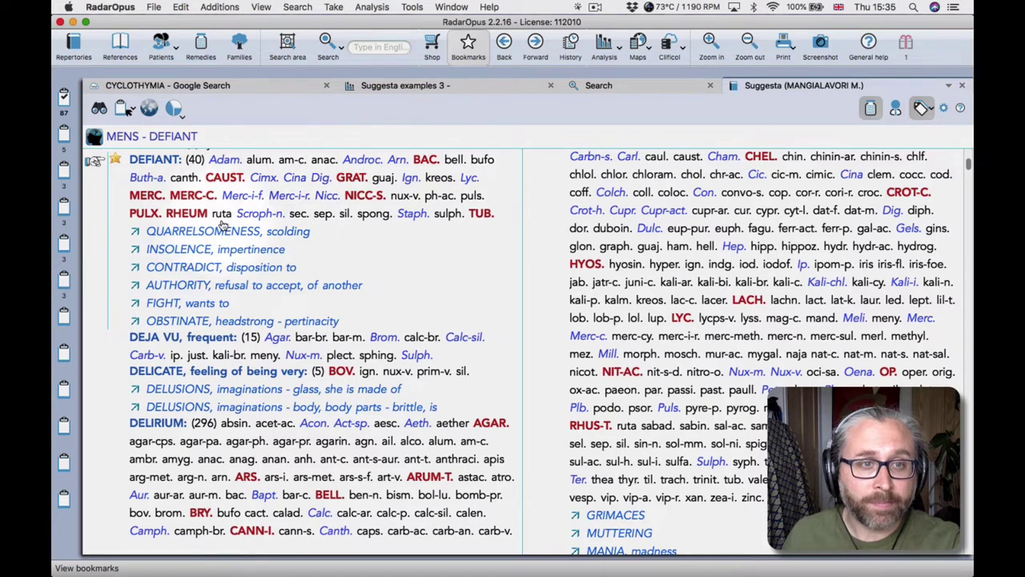
key("alt")
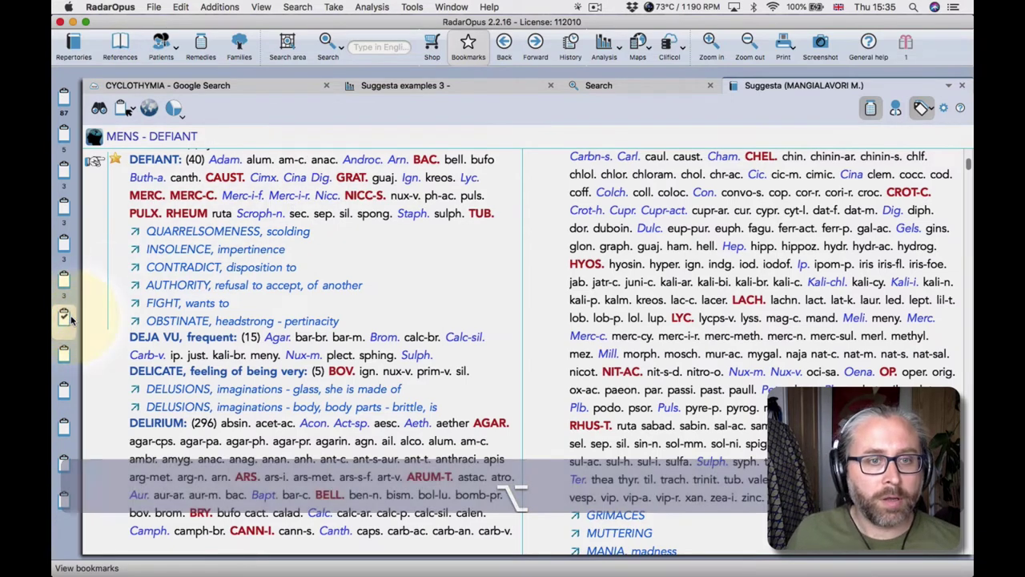
Add the DEFIANT rubric to clipboard 7 and make clipboard 8 active
left_click_drag(132, 159, 64, 316)
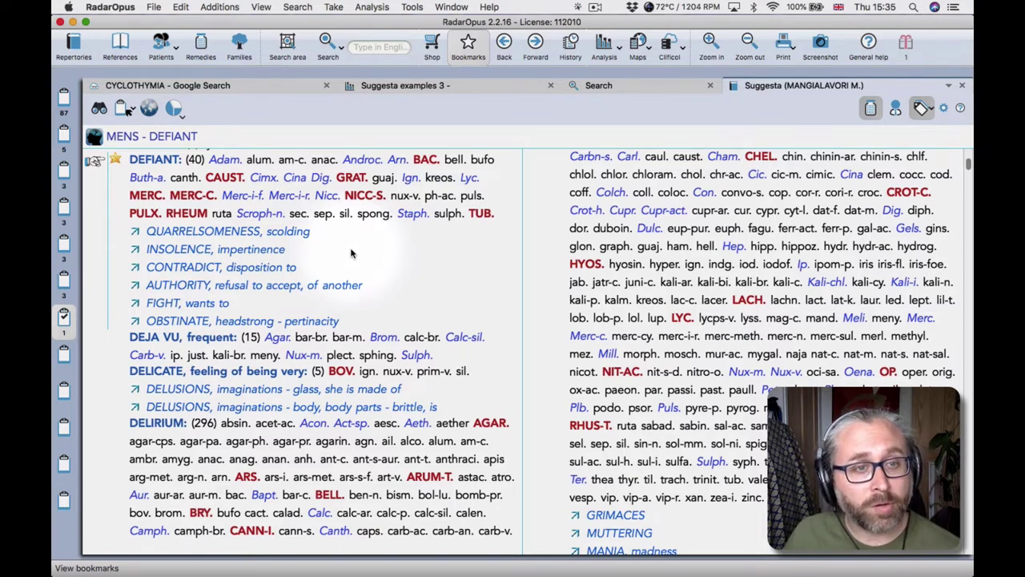
left_click(65, 355)
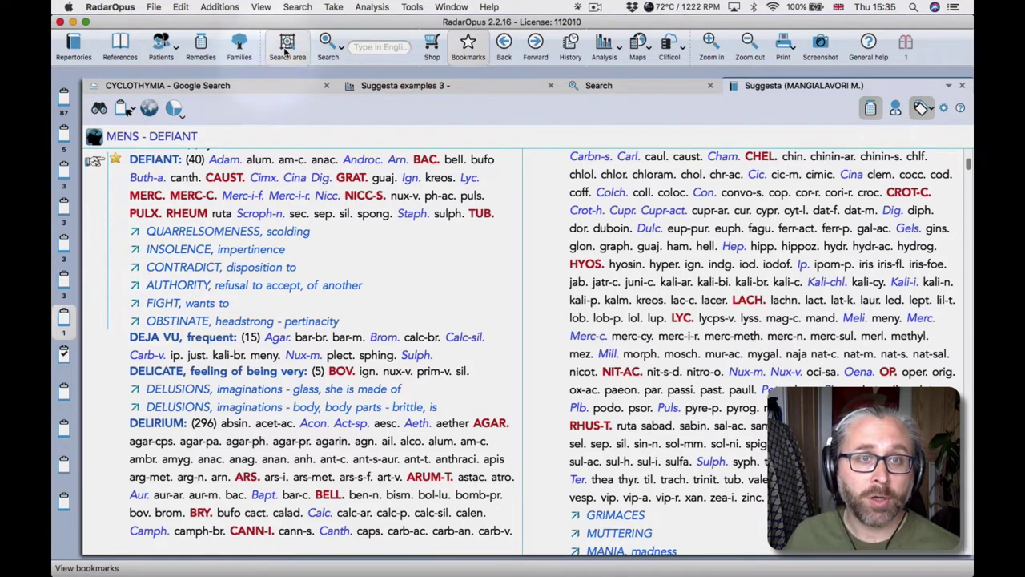
Take DEFIANT with cross-references into clipboard 8, merged into one rubric using all remedies
left_click(335, 5)
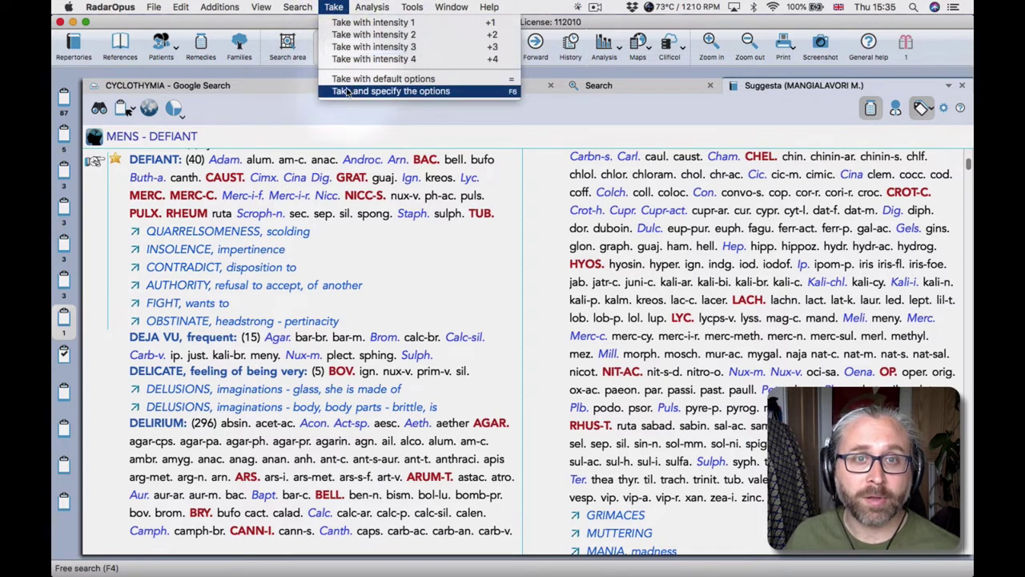
left_click(451, 94)
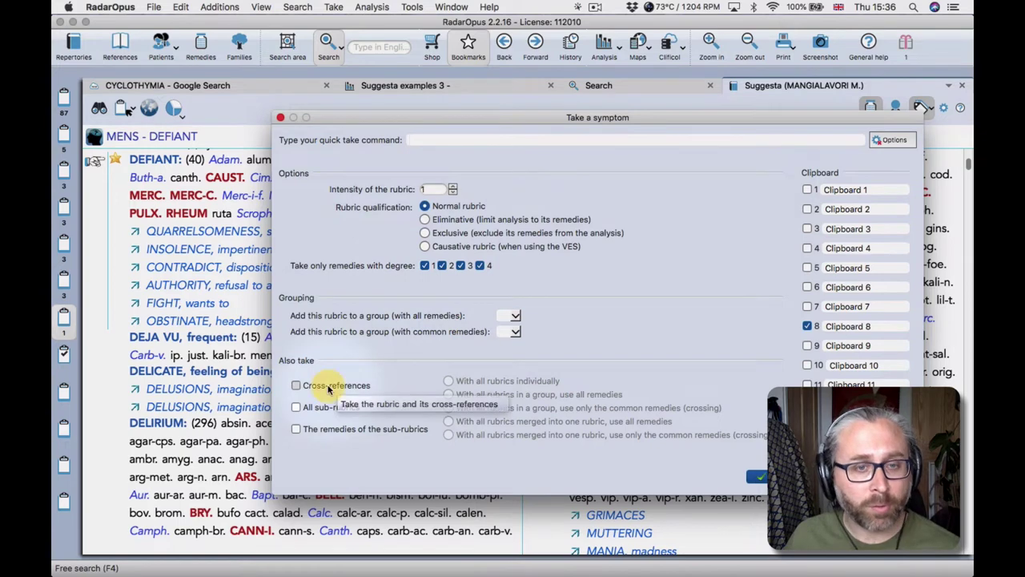
left_click(296, 385)
left_click(448, 421)
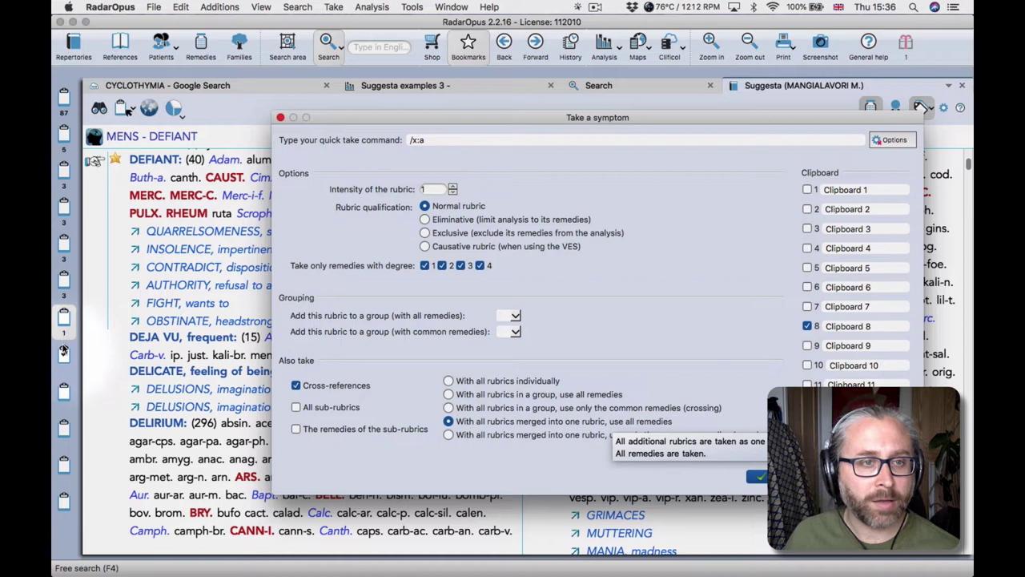
left_click(808, 327)
left_click(807, 345)
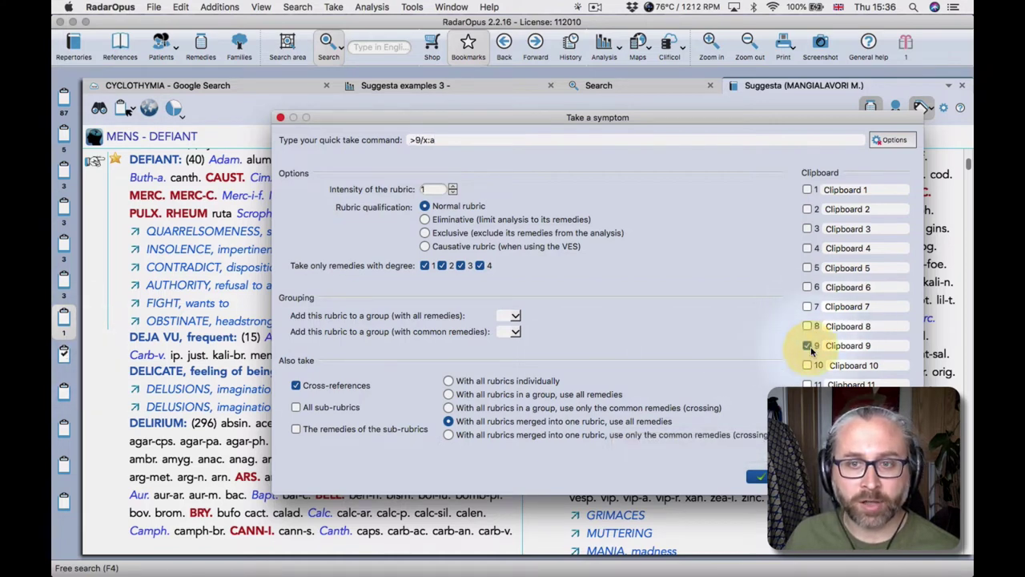
left_click(808, 346)
left_click(808, 366)
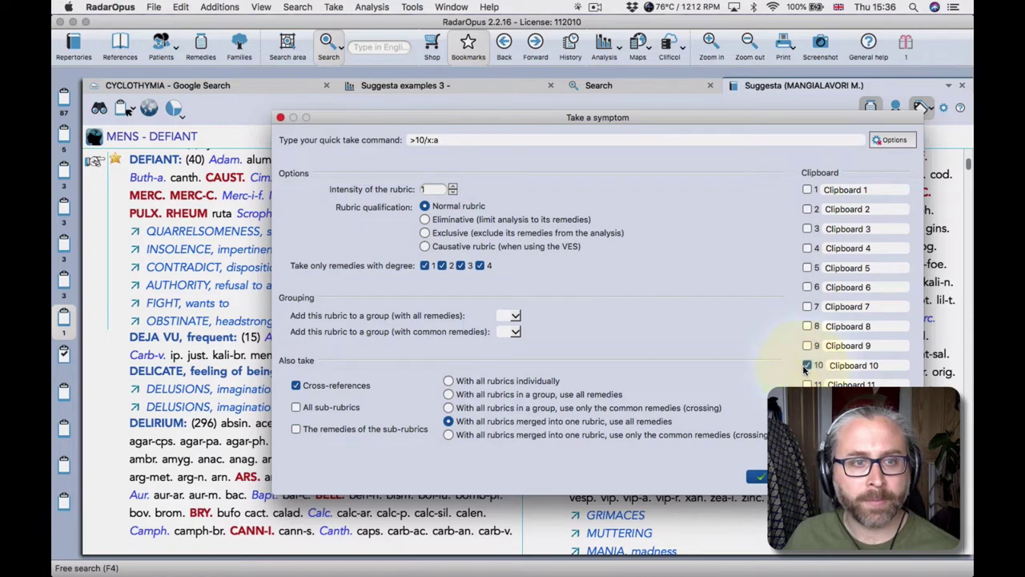
left_click(807, 366)
left_click(807, 327)
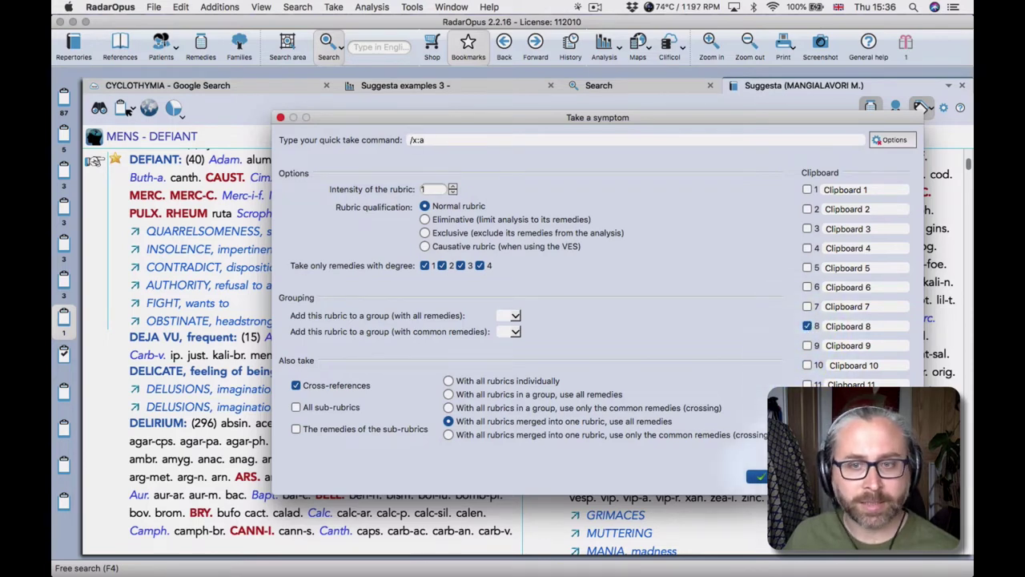
left_click(757, 475)
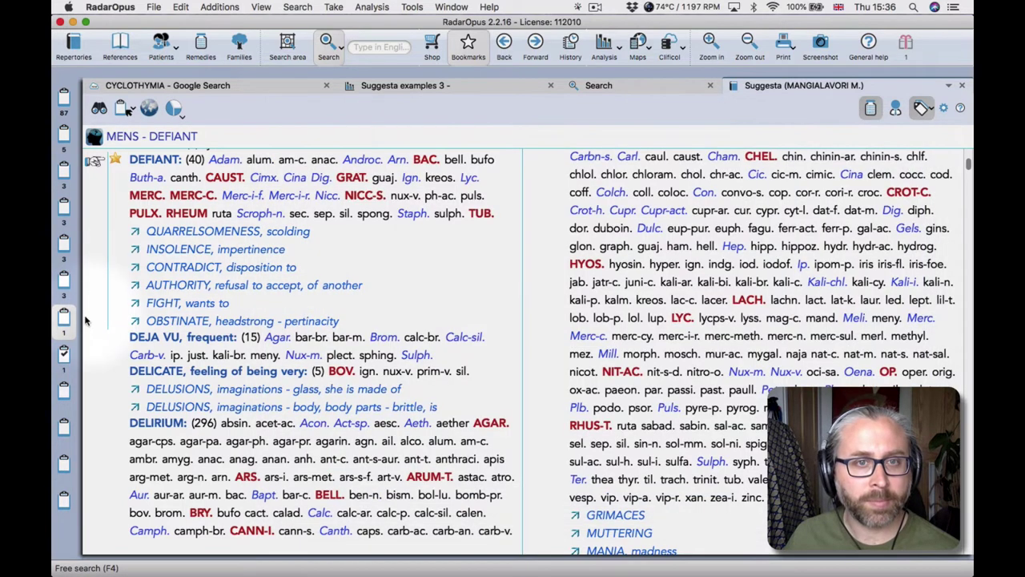
left_click(64, 354)
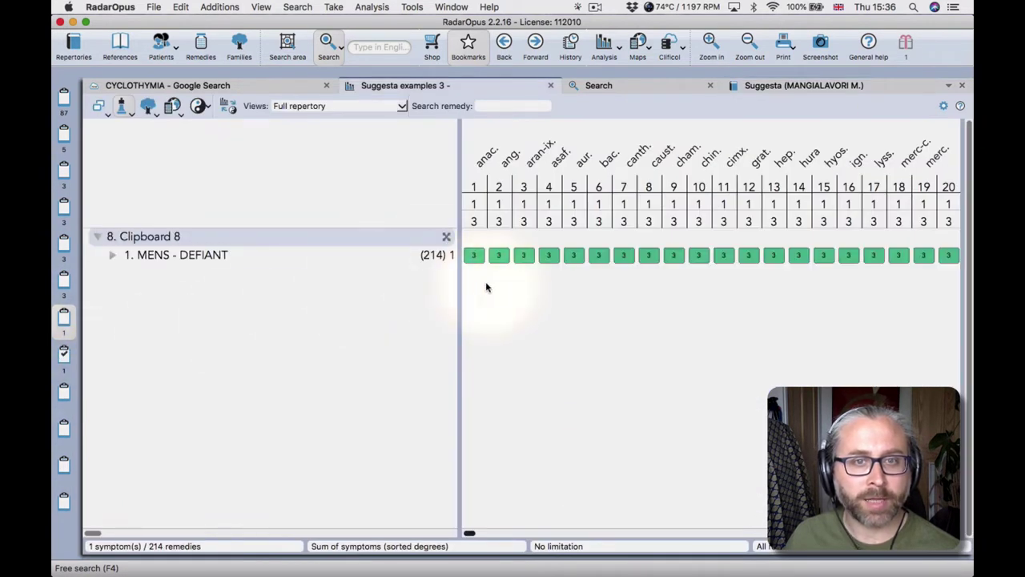
left_click_drag(458, 280, 285, 271)
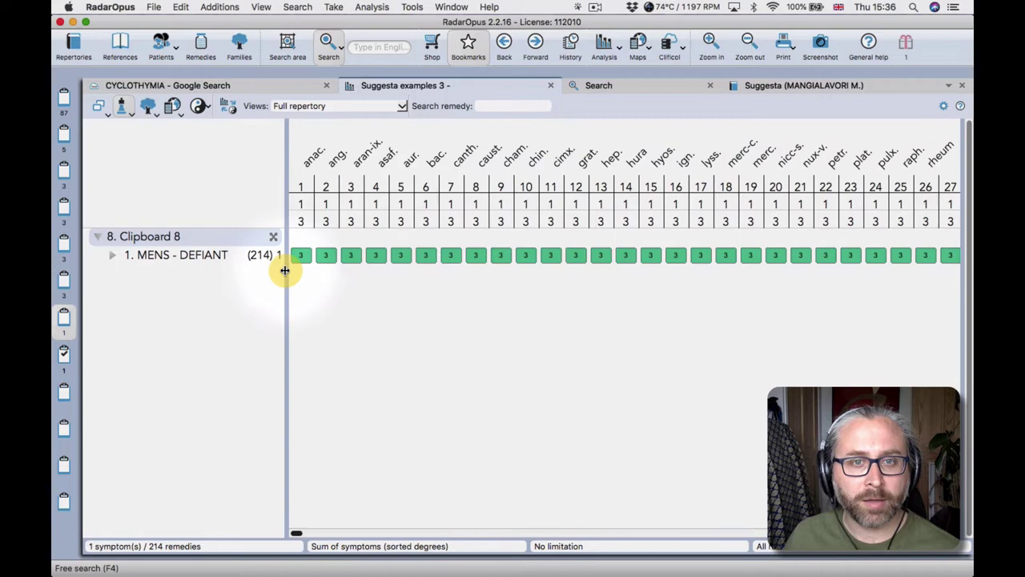
key("super+Right")
key("super+Left")
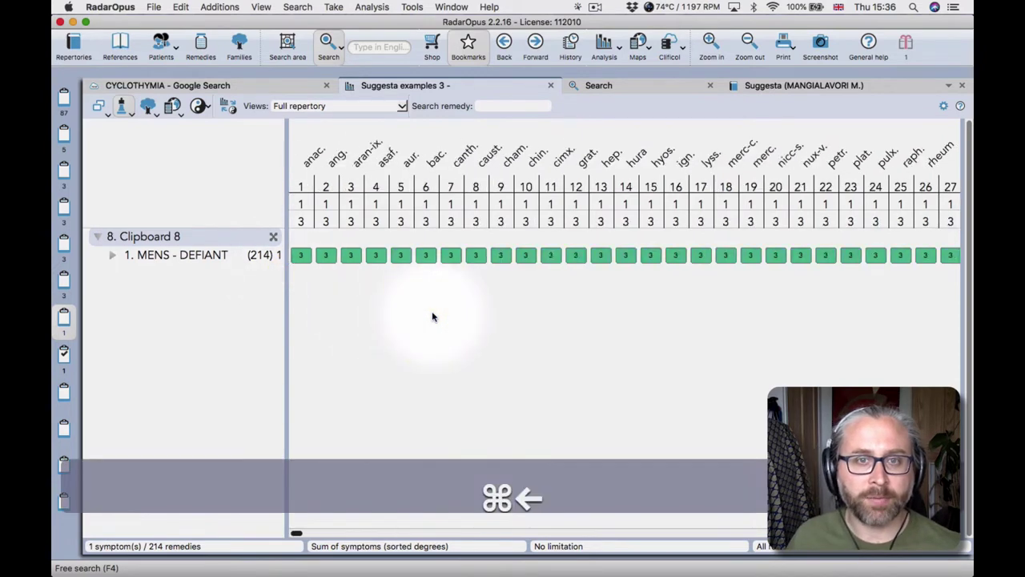
left_click(63, 318)
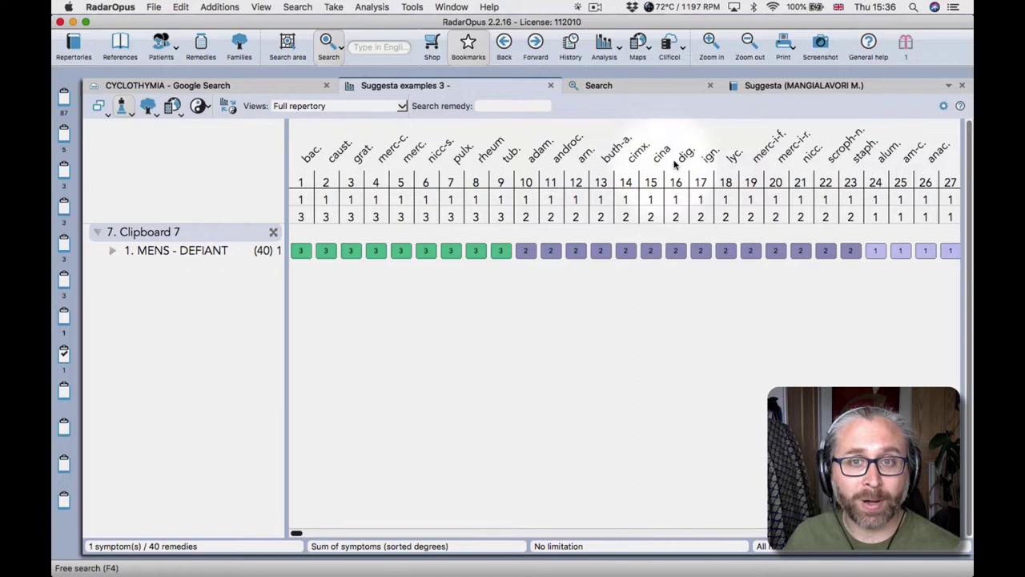
left_click(769, 86)
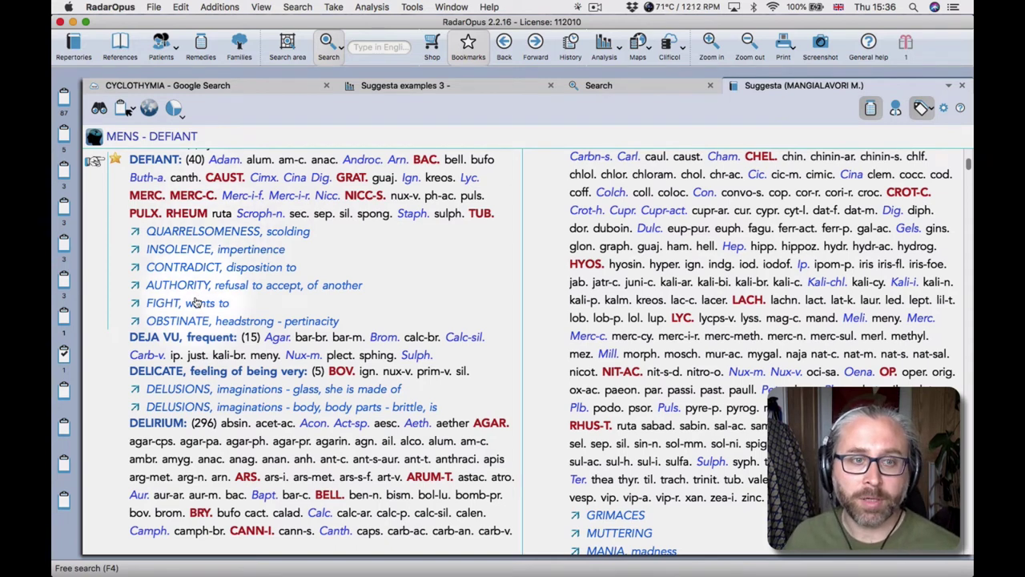
scroll(194, 301, "up", 1)
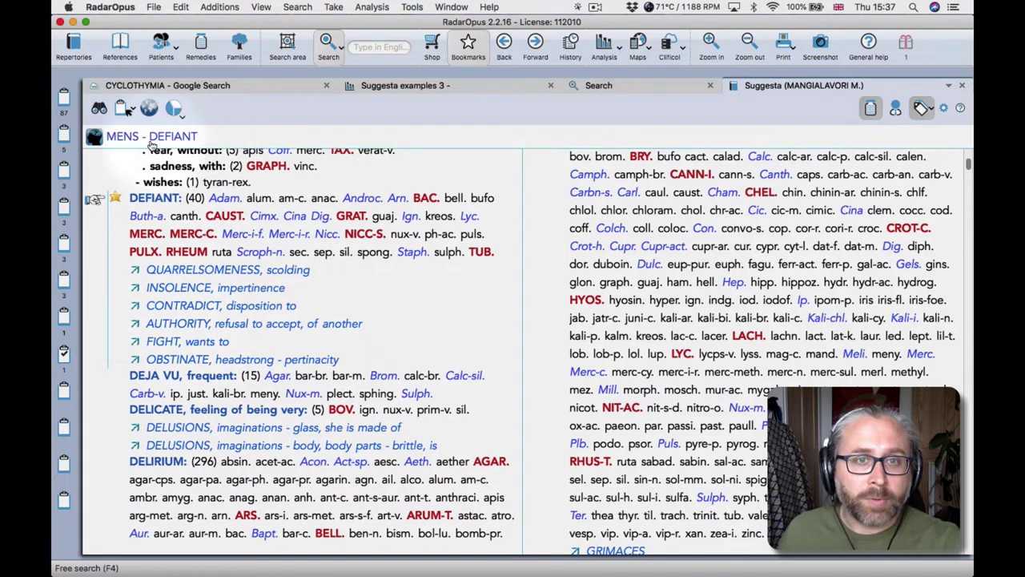
Show clipboard 2's analysis, widen the rubric name column and select MENS - OPPOSITIONAL
left_click(64, 141)
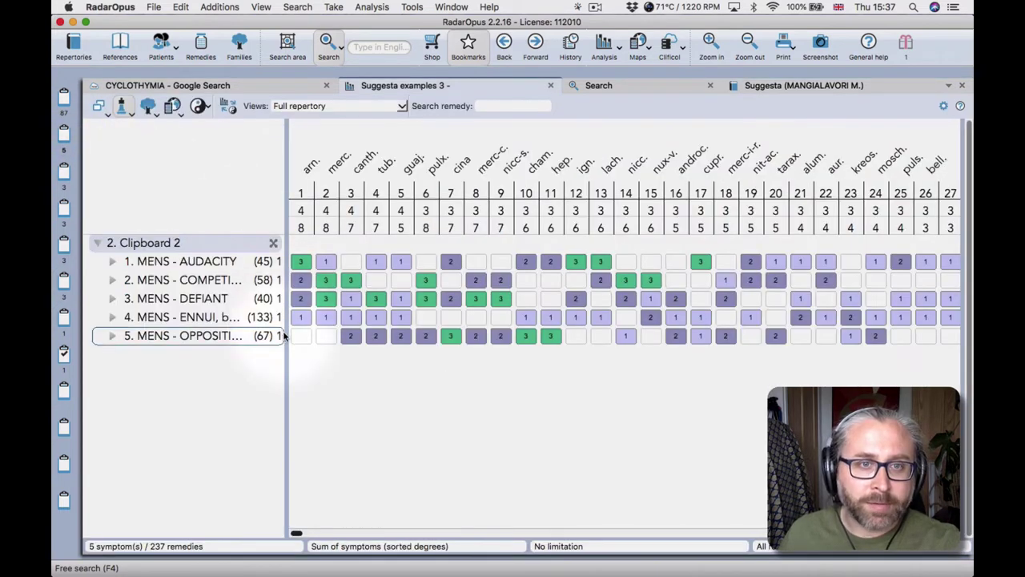
left_click_drag(287, 336, 392, 347)
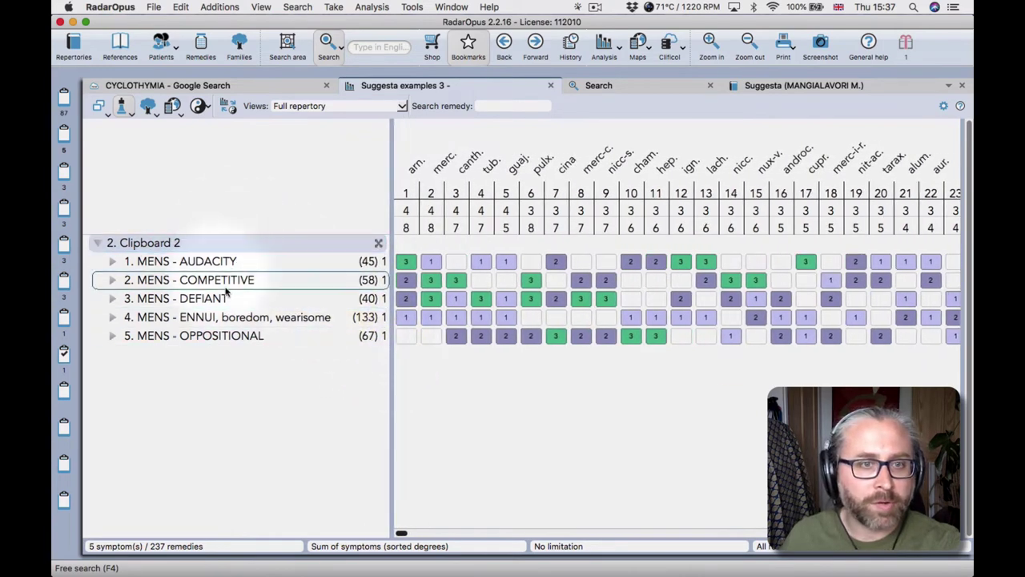
left_click(208, 336)
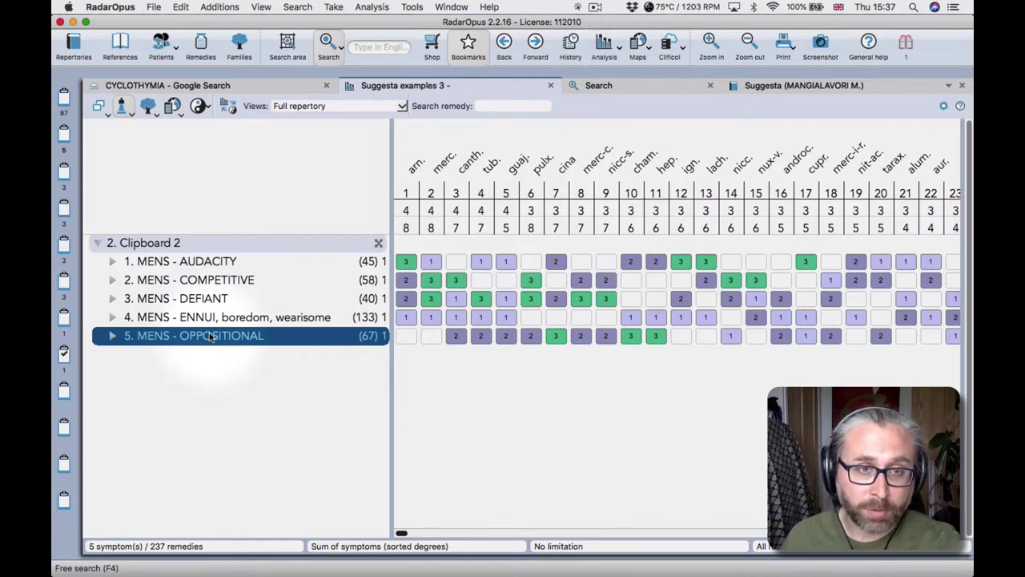
double_click(210, 336)
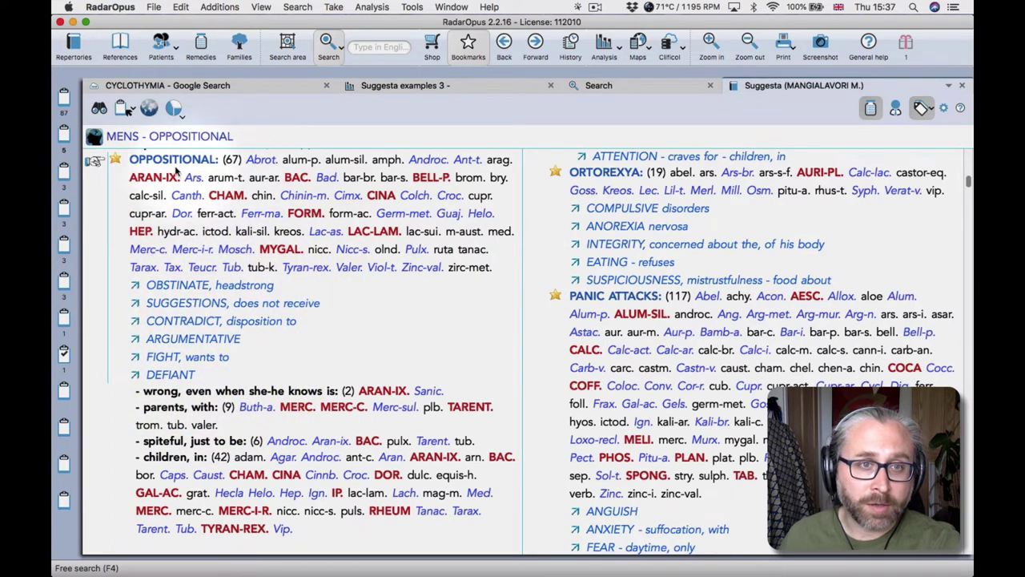
mouse_move(158, 184)
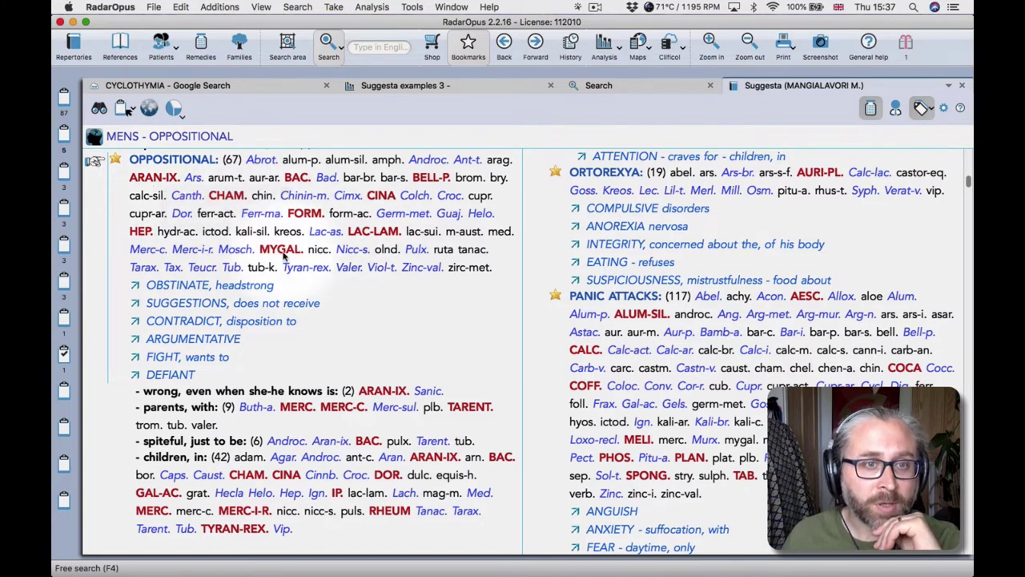
mouse_move(284, 256)
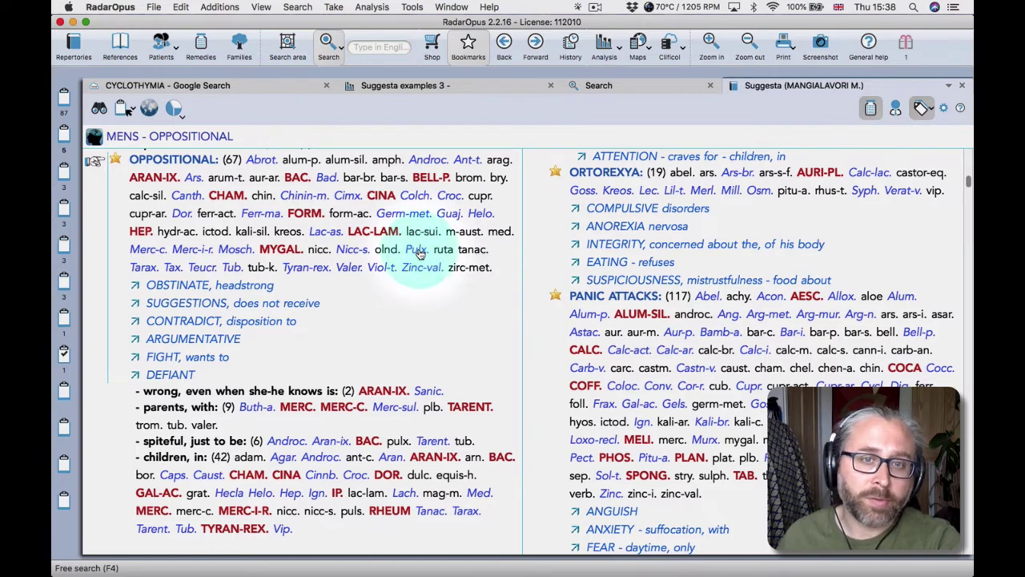
Search the current Suggesta document for Pulx. and review the 144 matching rubrics
right_click(418, 252)
mouse_move(435, 258)
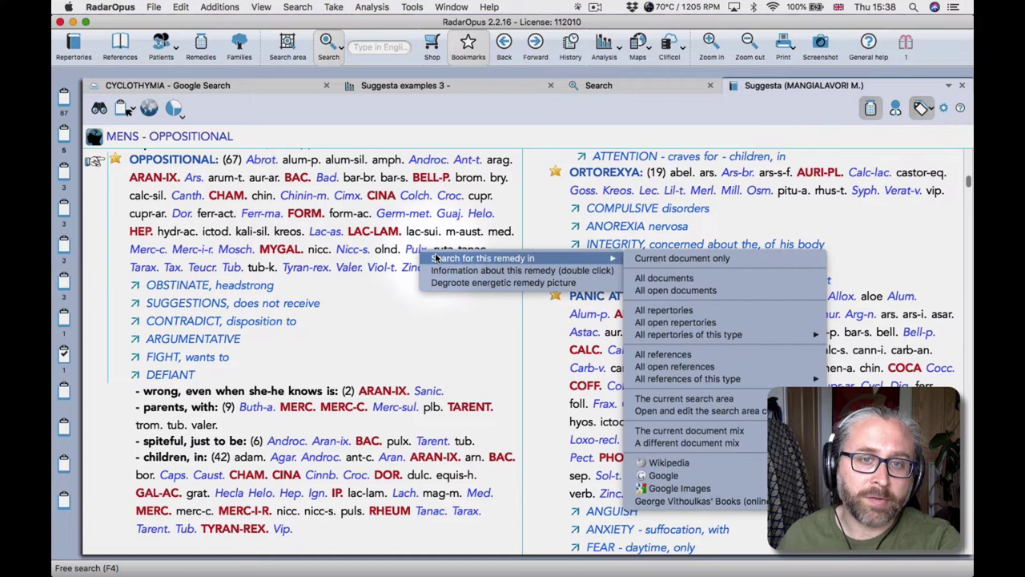
left_click(645, 260)
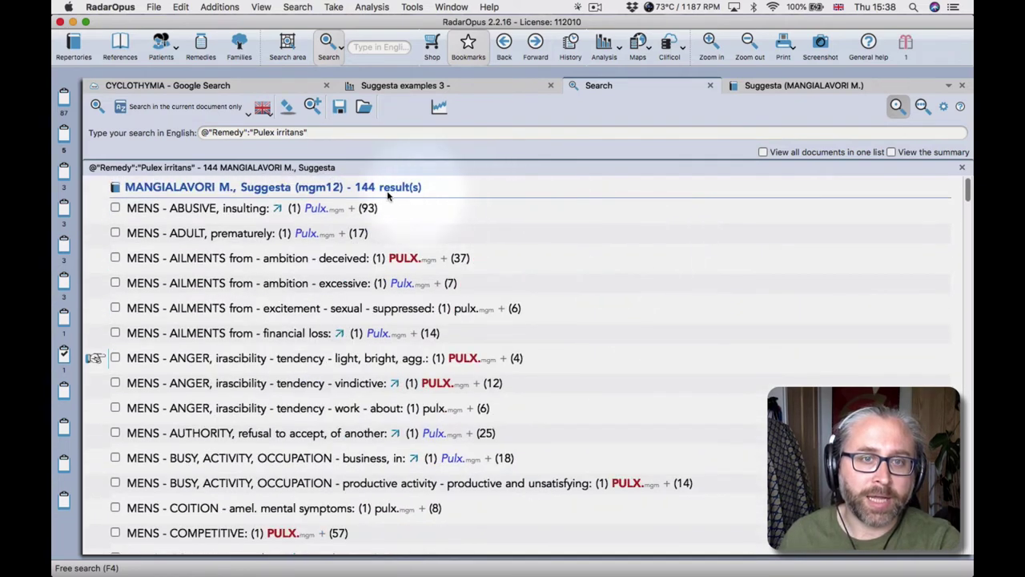
scroll(376, 287, "down", 3)
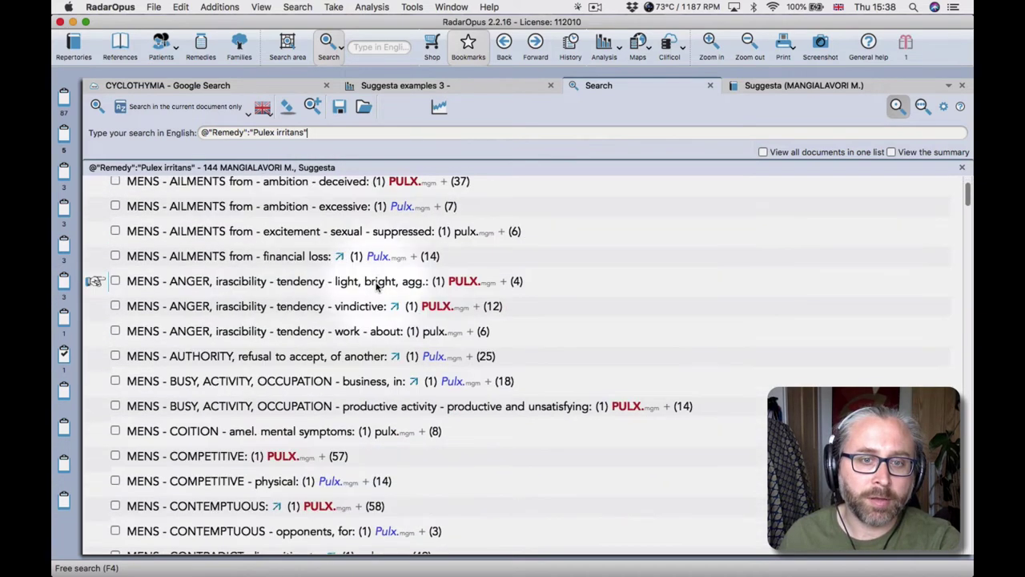
scroll(377, 286, "down", 10)
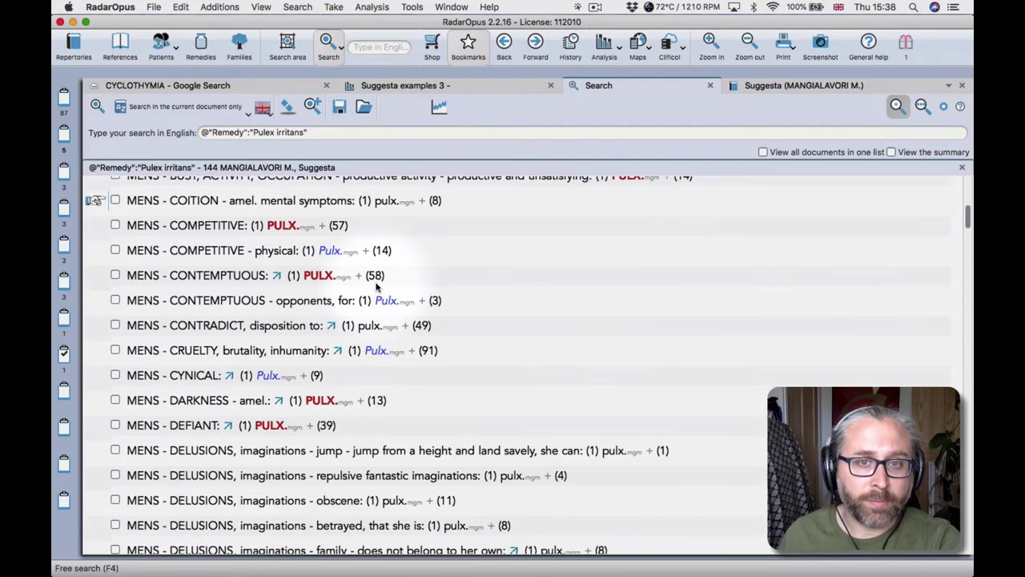
scroll(360, 289, "up", 10)
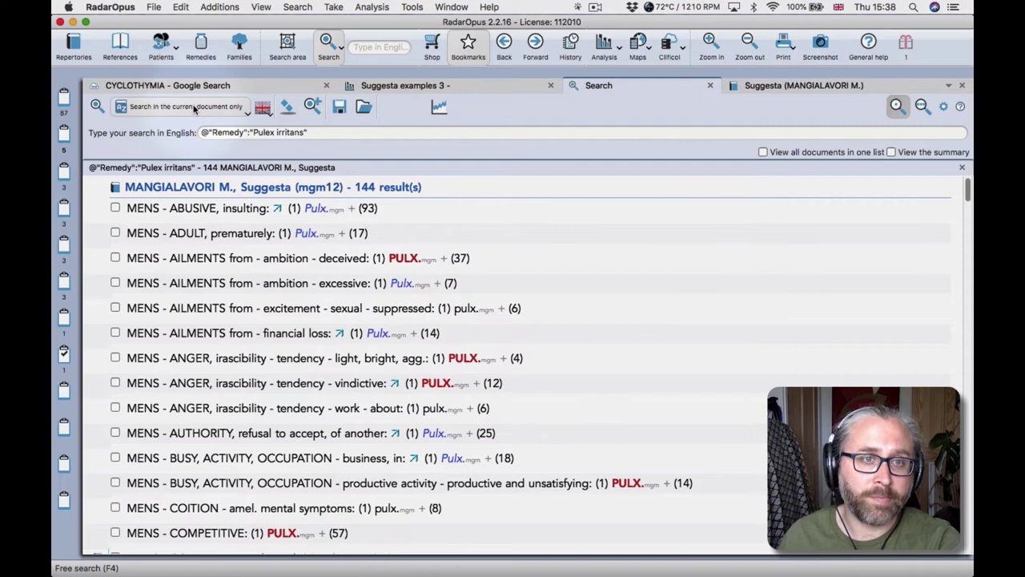
left_click(194, 109)
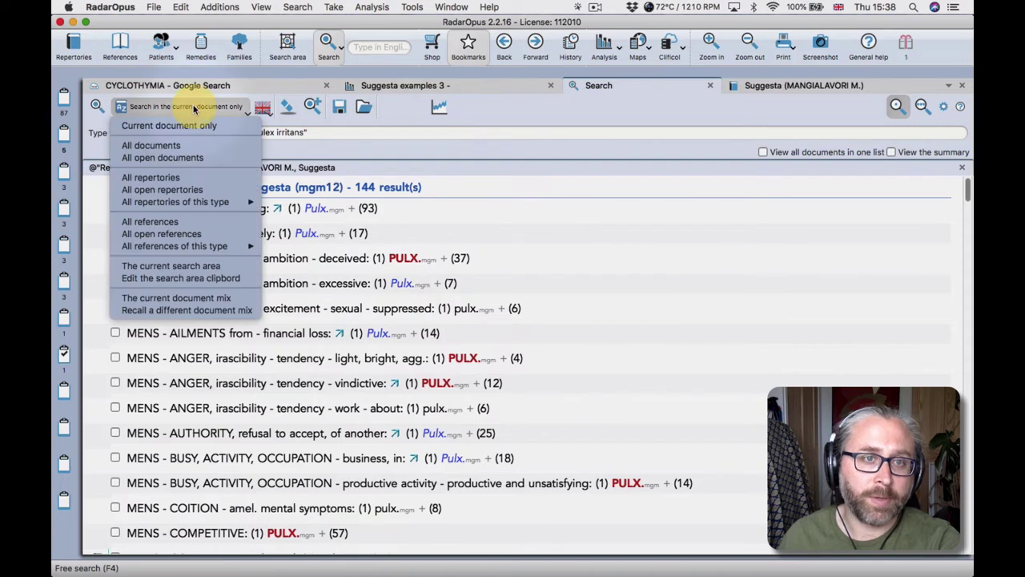
Search all repertories for Pulex irritans and browse the Synthesis Treasure Edition hits
left_click(180, 179)
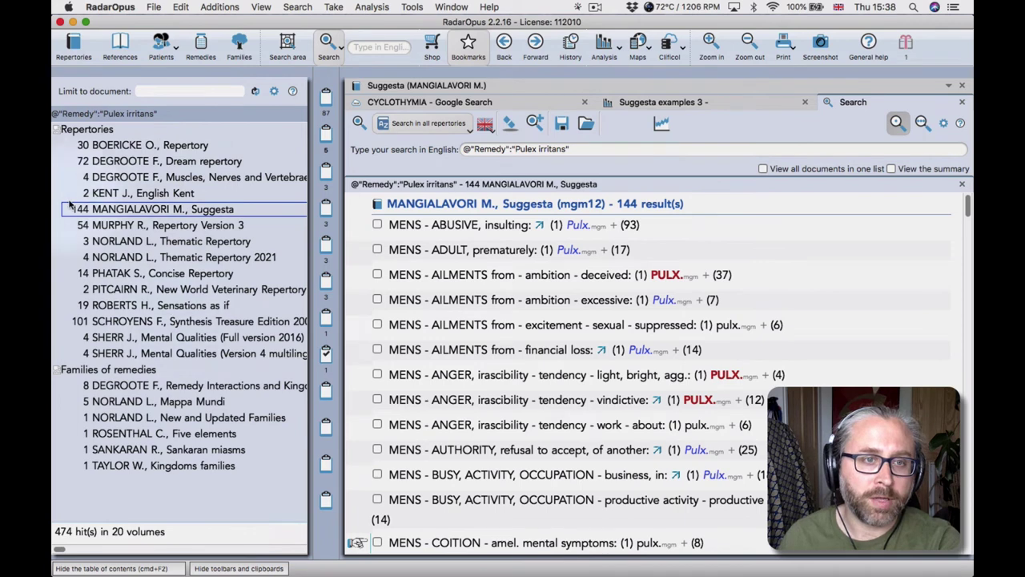
left_click(140, 321)
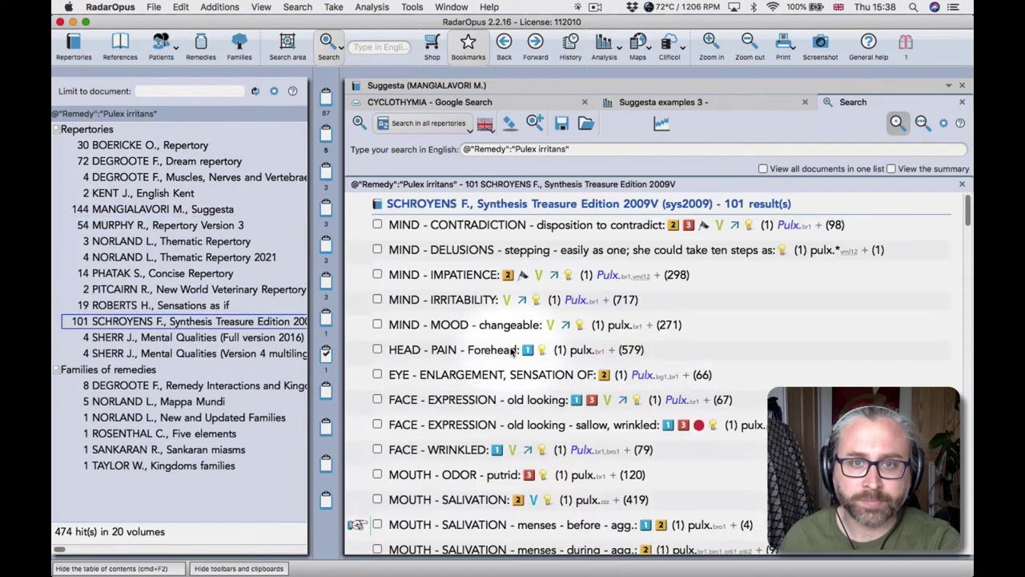
scroll(604, 358, "down", 2)
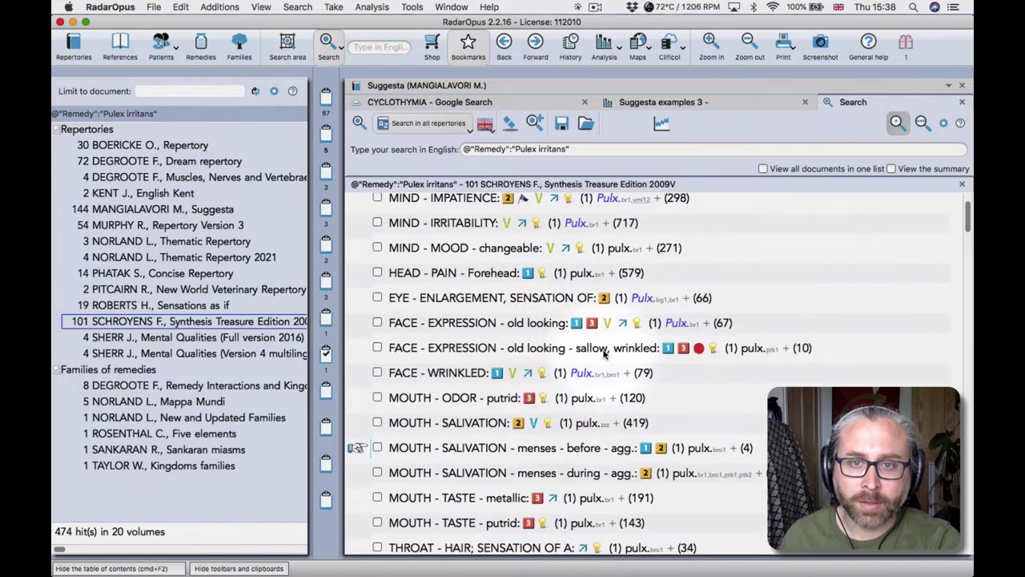
scroll(605, 353, "down", 4)
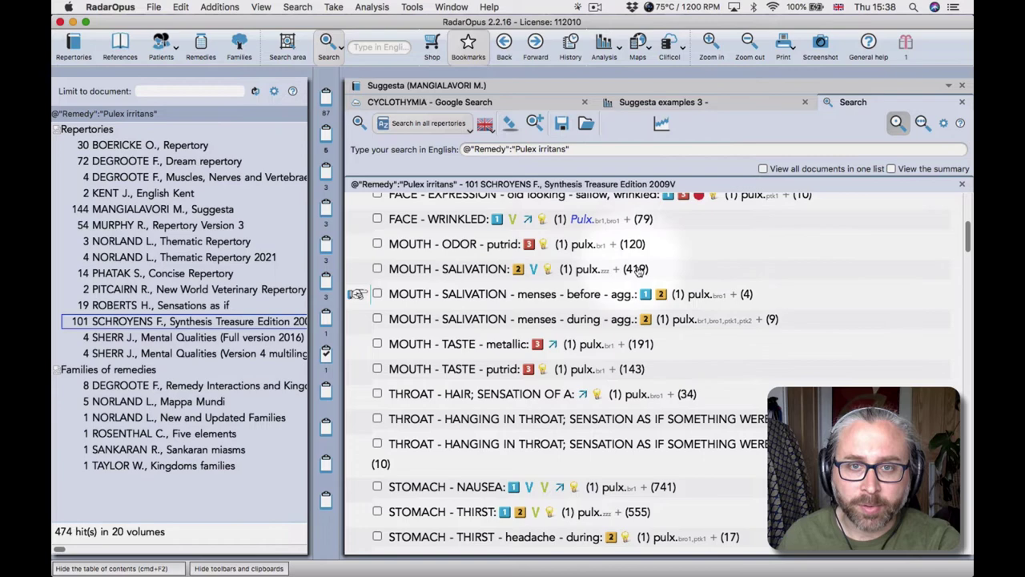
scroll(665, 304, "down", 4)
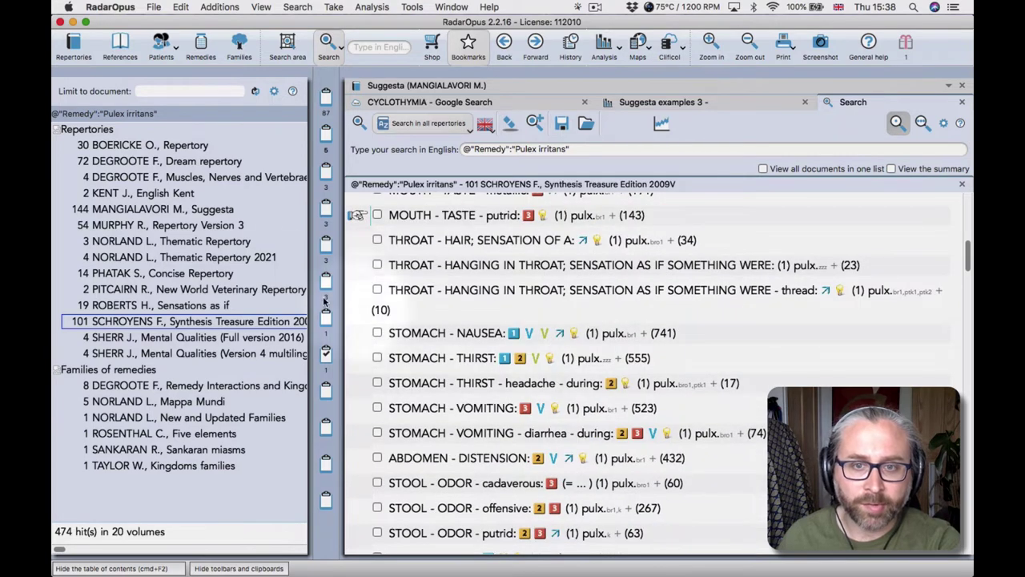
Show the 144 Suggesta rubrics among the 474 Pulex irritans hits again
left_click(147, 213)
scroll(524, 278, "down", 8)
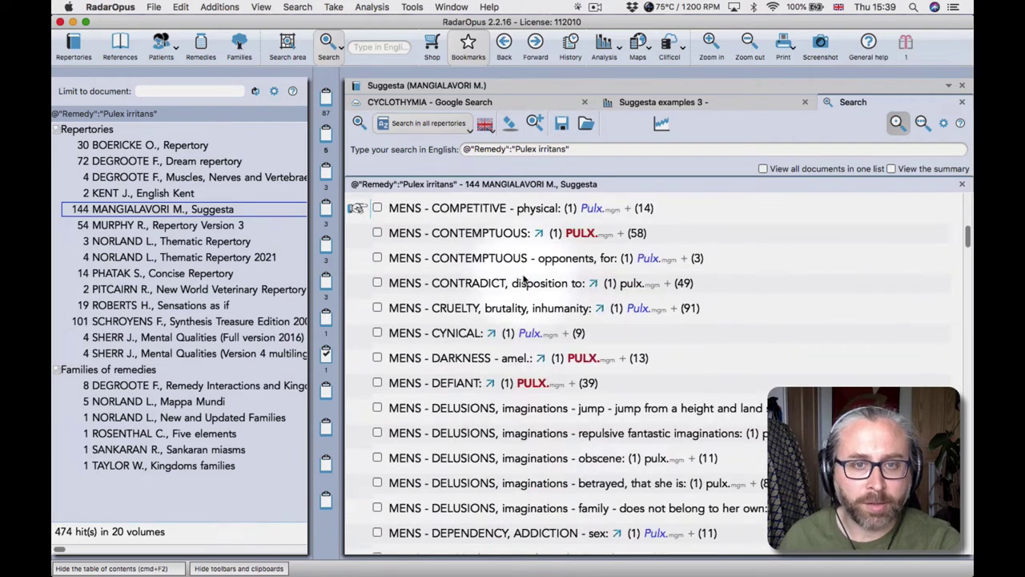
scroll(582, 337, "down", 5)
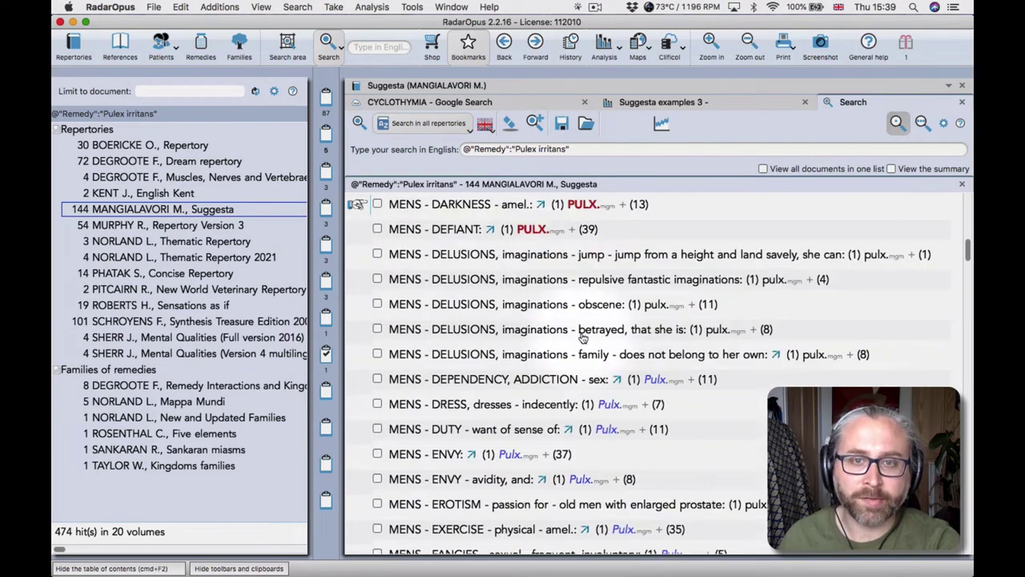
scroll(583, 336, "up", 5)
scroll(582, 336, "up", 9)
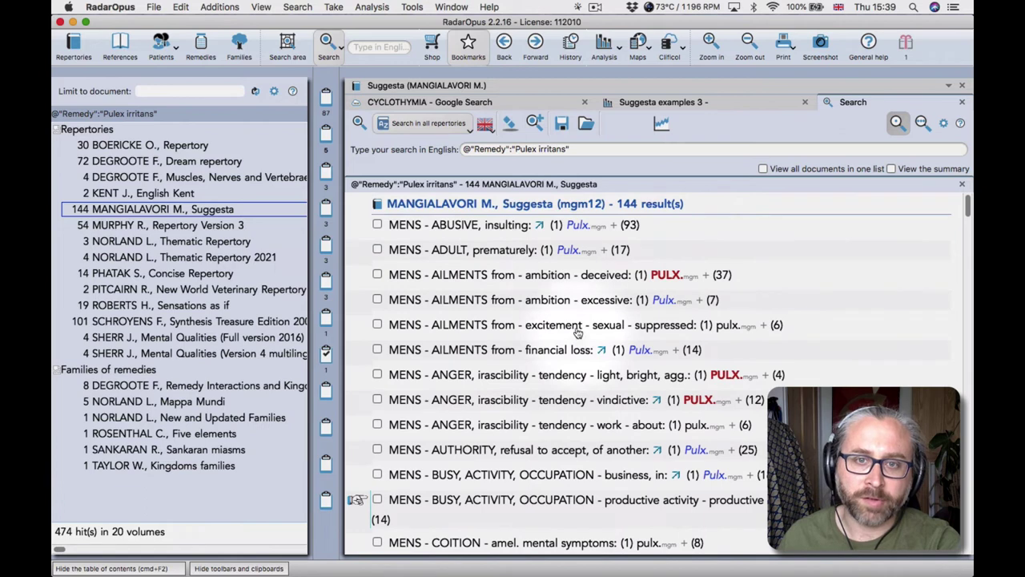
Open the Pulex irritans remedy tab and read through its PassPort page
left_click(577, 228)
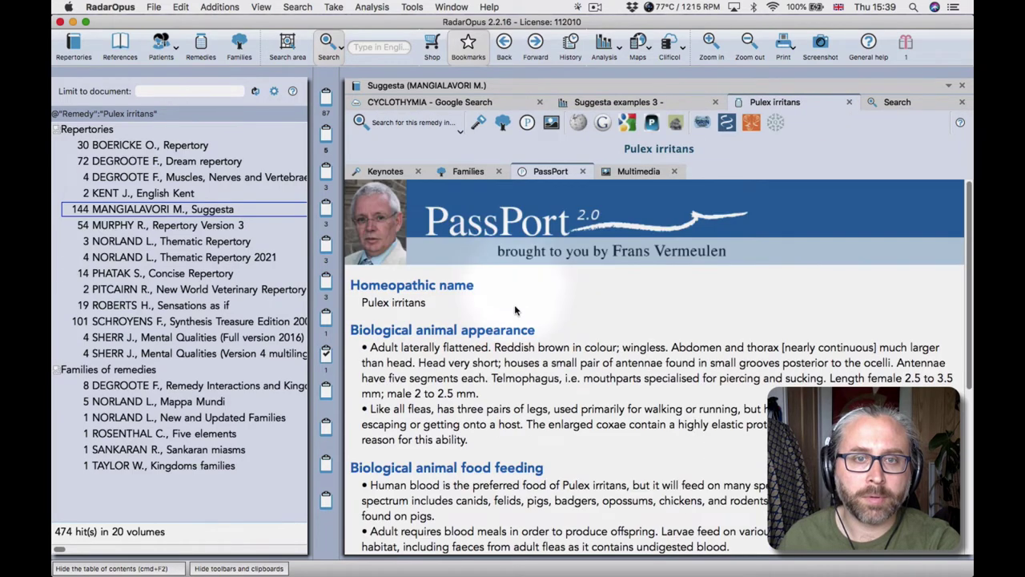
scroll(517, 324, "down", 1)
scroll(518, 324, "down", 2)
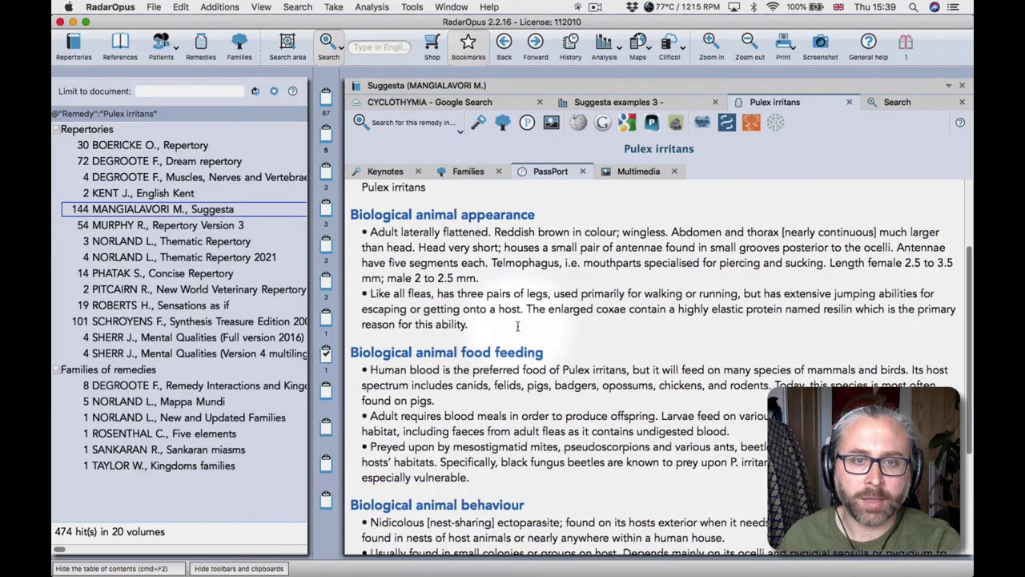
scroll(517, 325, "down", 4)
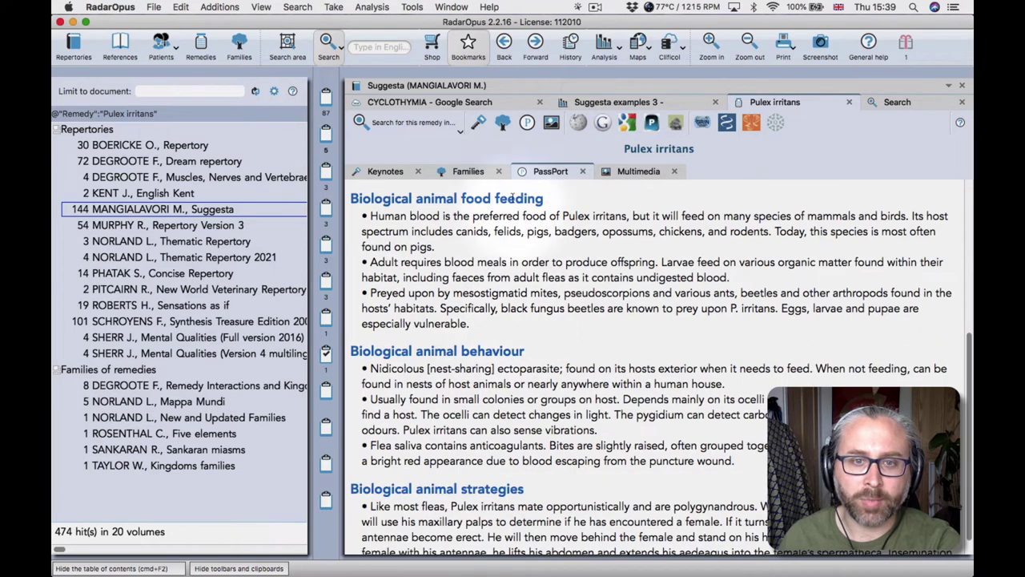
Expand the Kingdoms families tree to Pulicidae, alongside Pulex canis
left_click(471, 170)
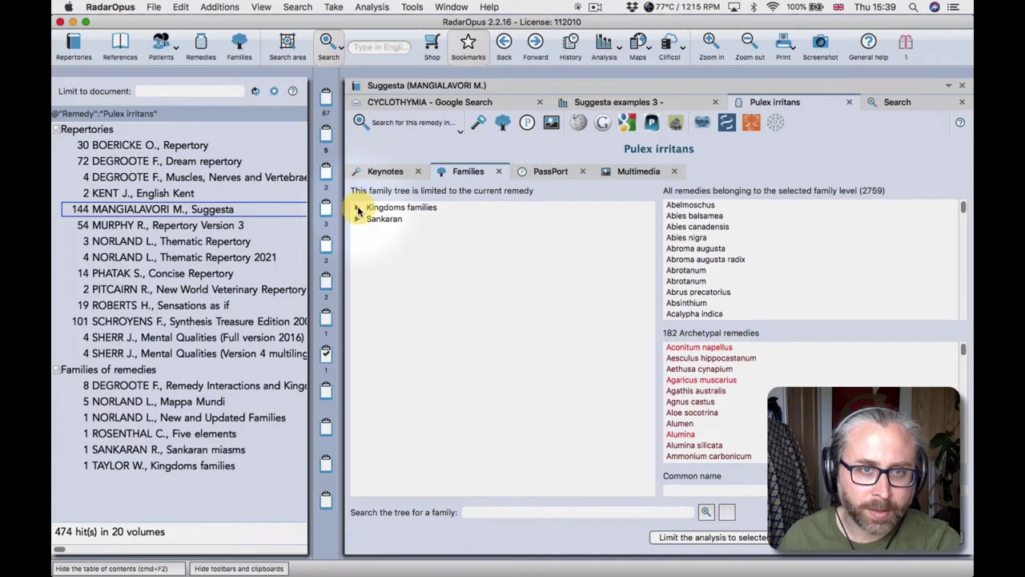
left_click(358, 209)
left_click(471, 287)
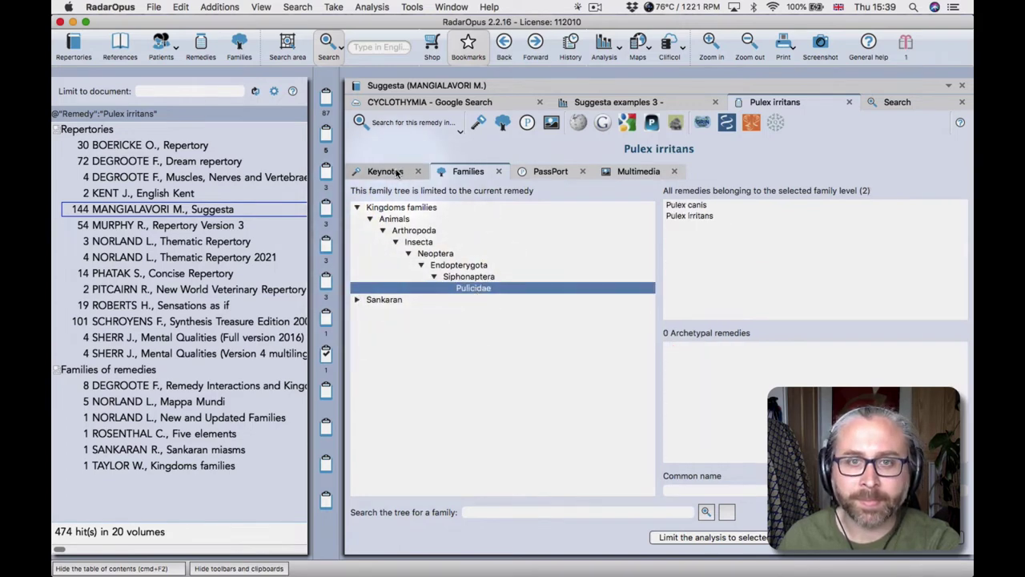
Look up Pulex irritans on Google, browse the Human flea results, then close them
left_click(602, 122)
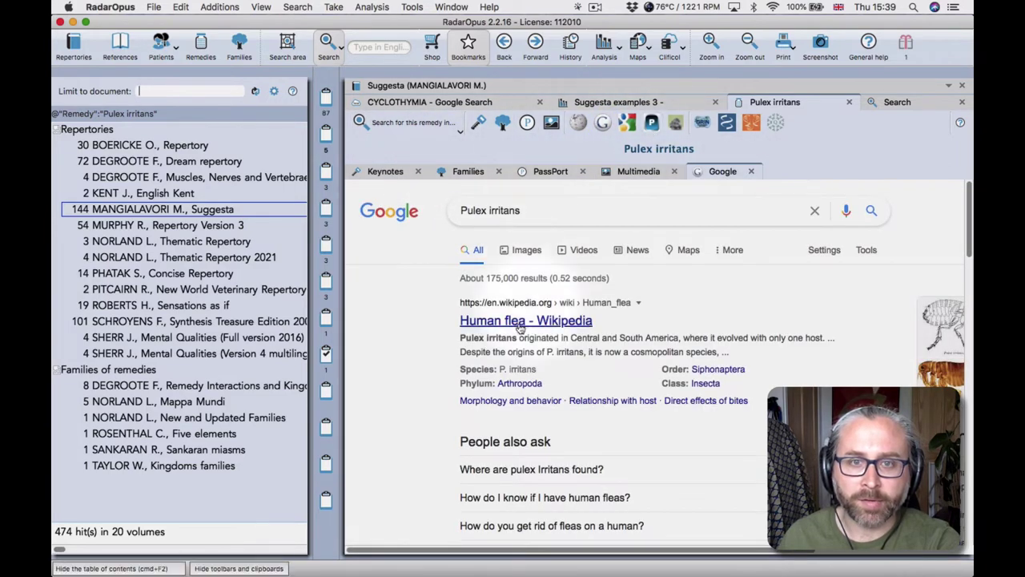
scroll(519, 327, "down", 2)
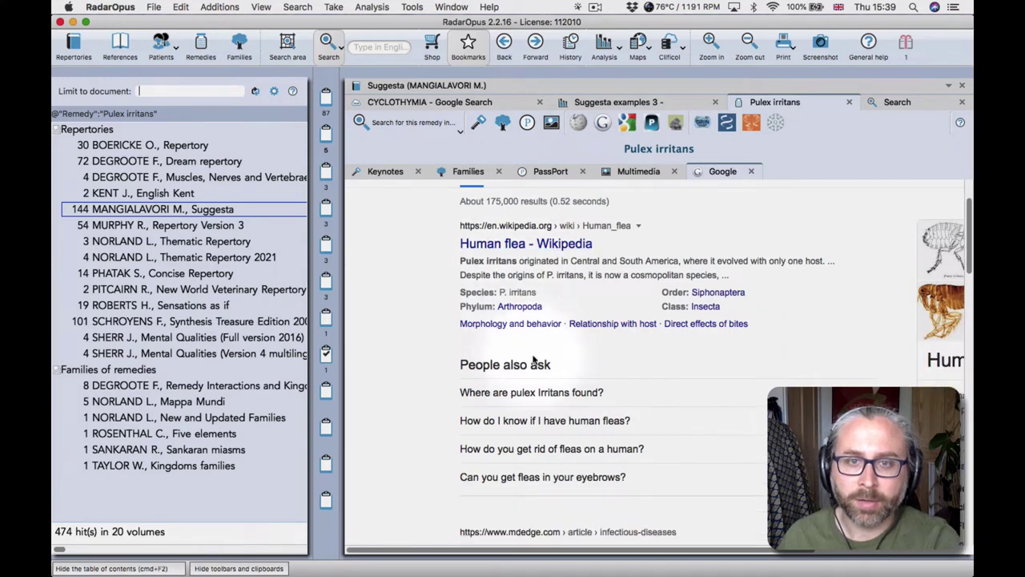
scroll(522, 358, "right", 3)
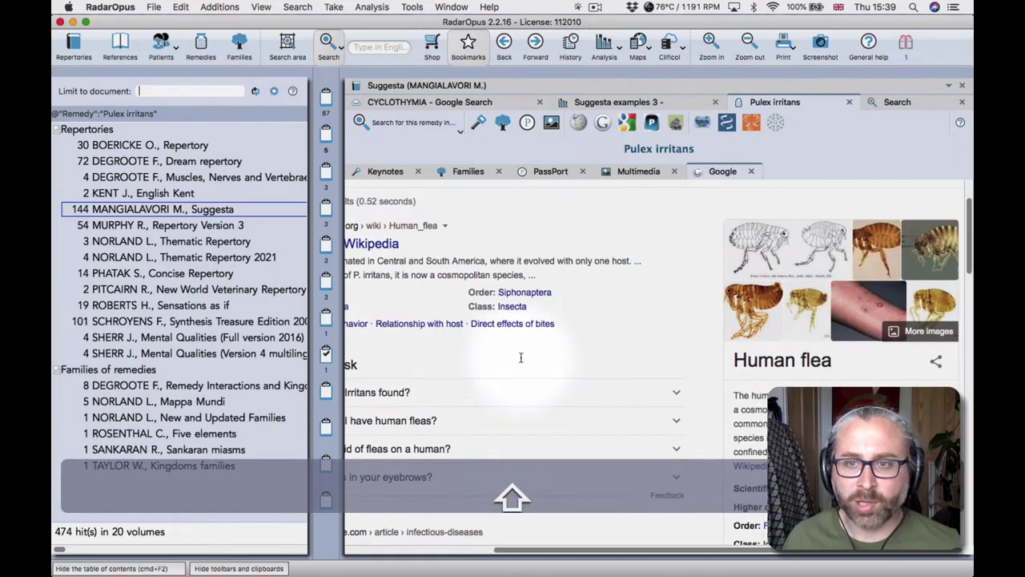
scroll(520, 357, "left", 3)
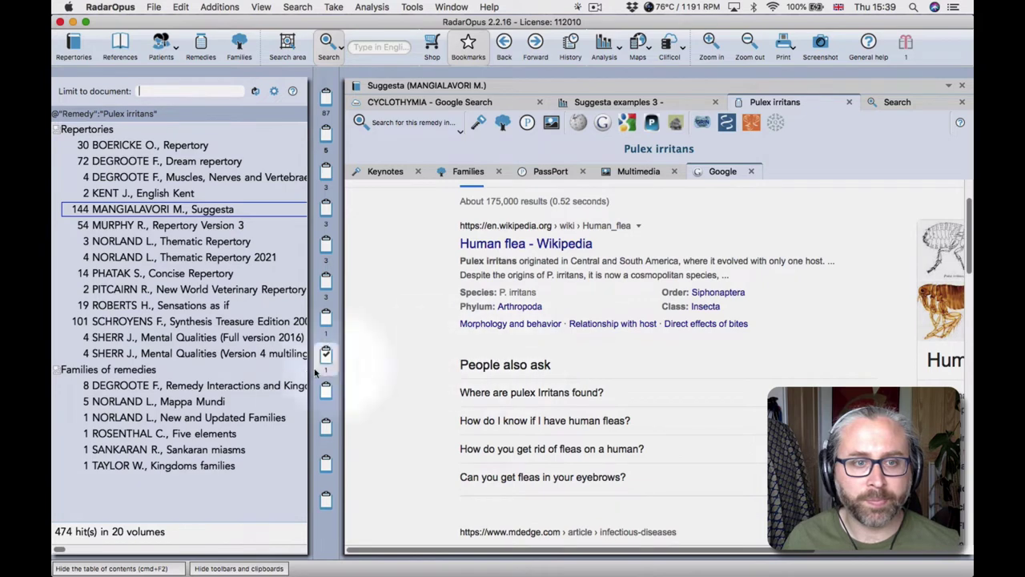
scroll(561, 336, "up", 2)
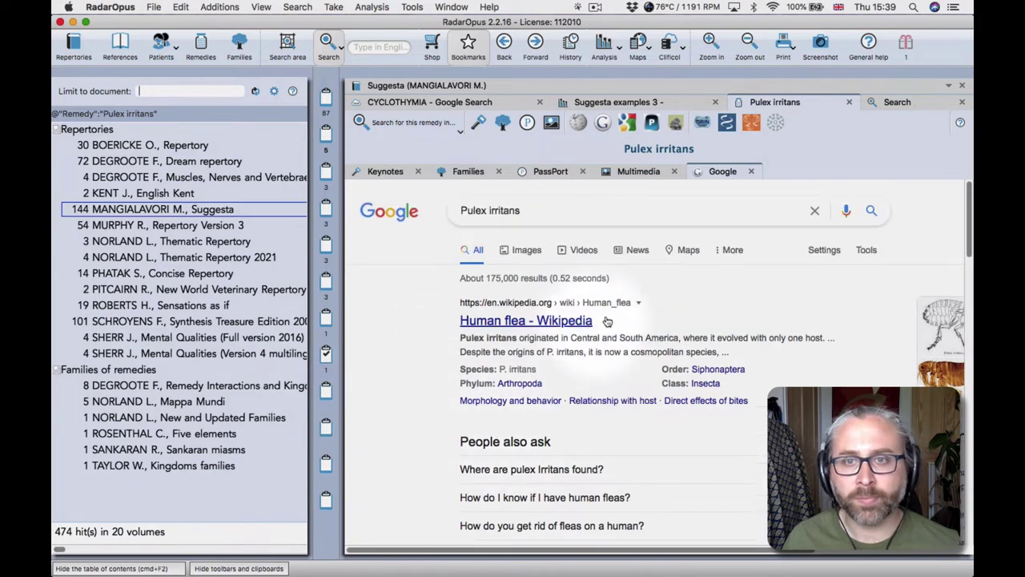
left_click(752, 173)
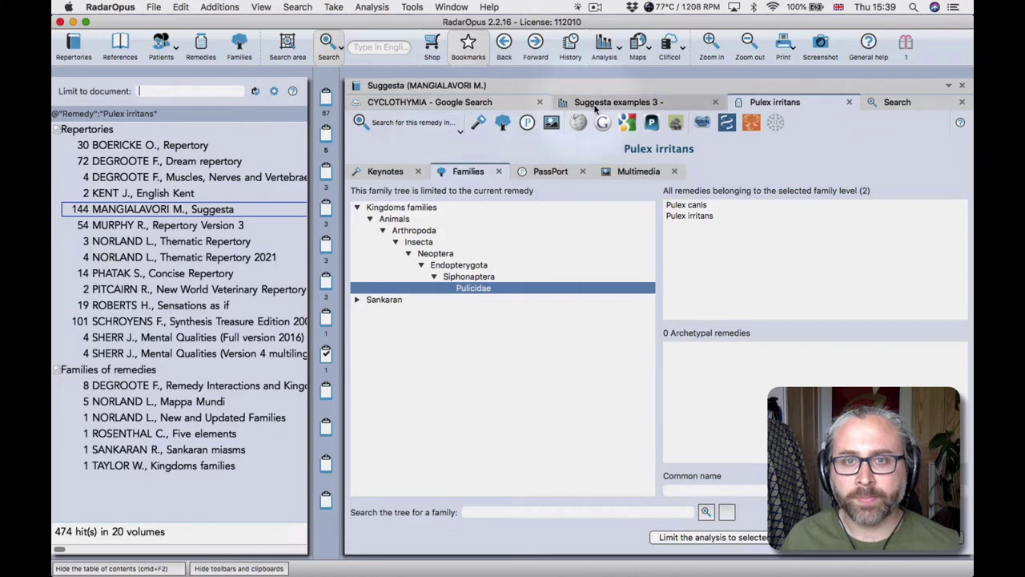
Limit Clipboard 2's analysis to Insecta family members of pulx., then clear the remedy filter
left_click(633, 104)
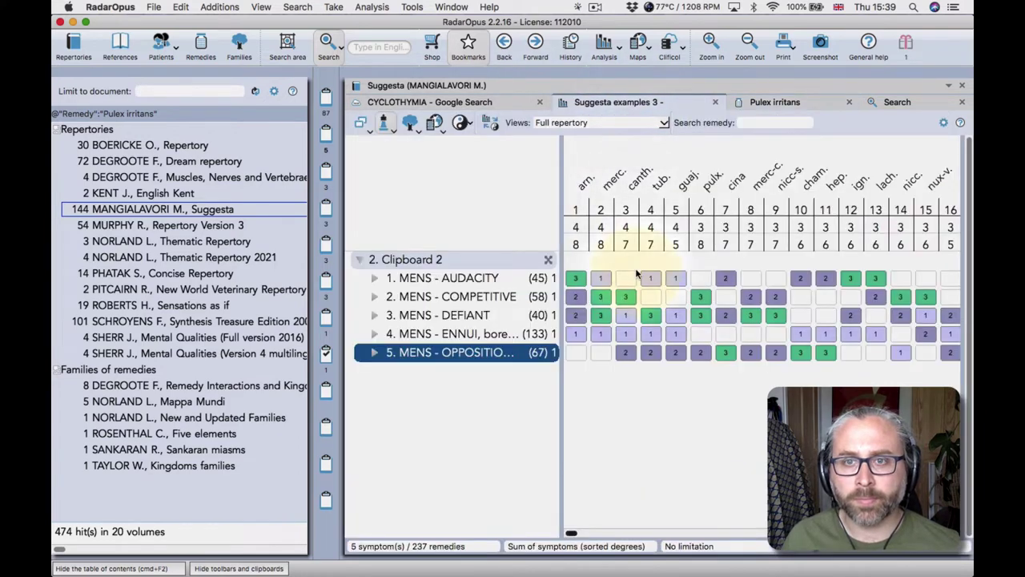
double_click(622, 101)
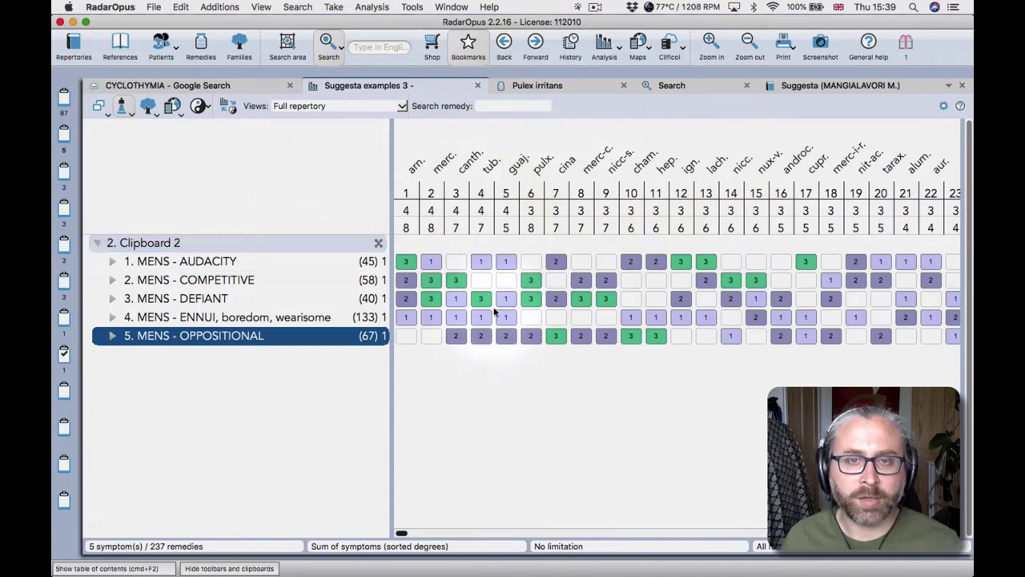
right_click(542, 172)
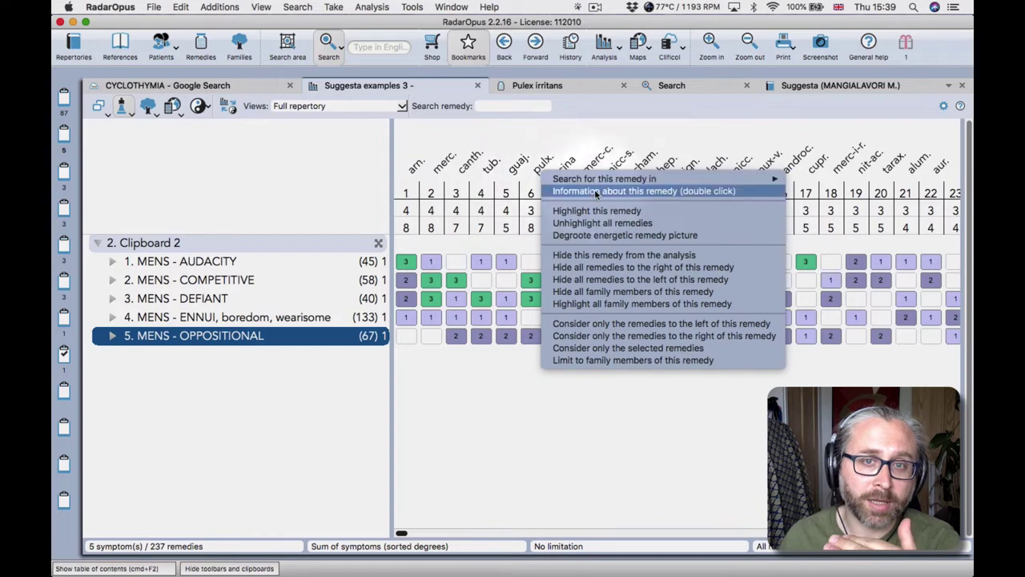
left_click(598, 362)
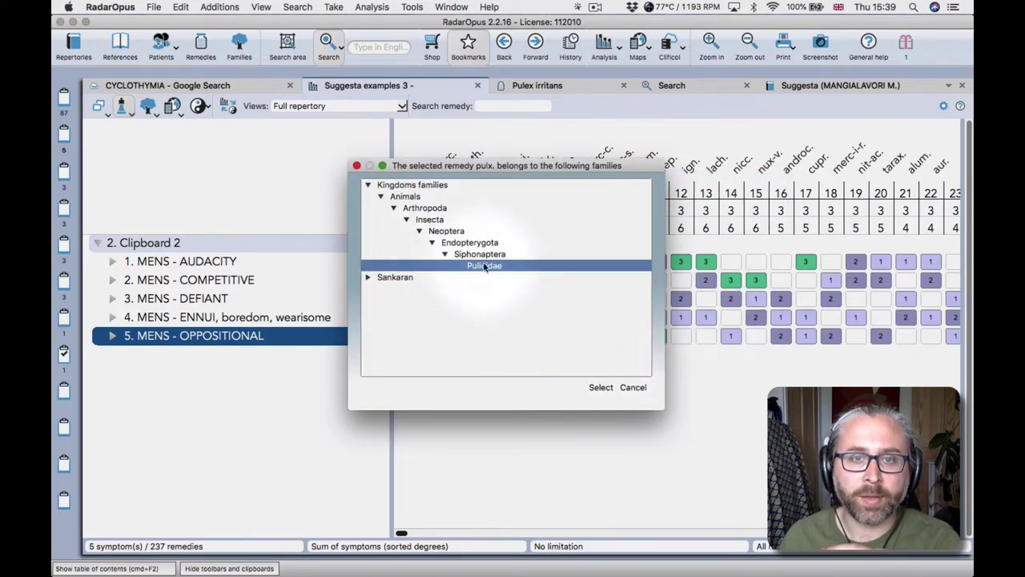
left_click(429, 220)
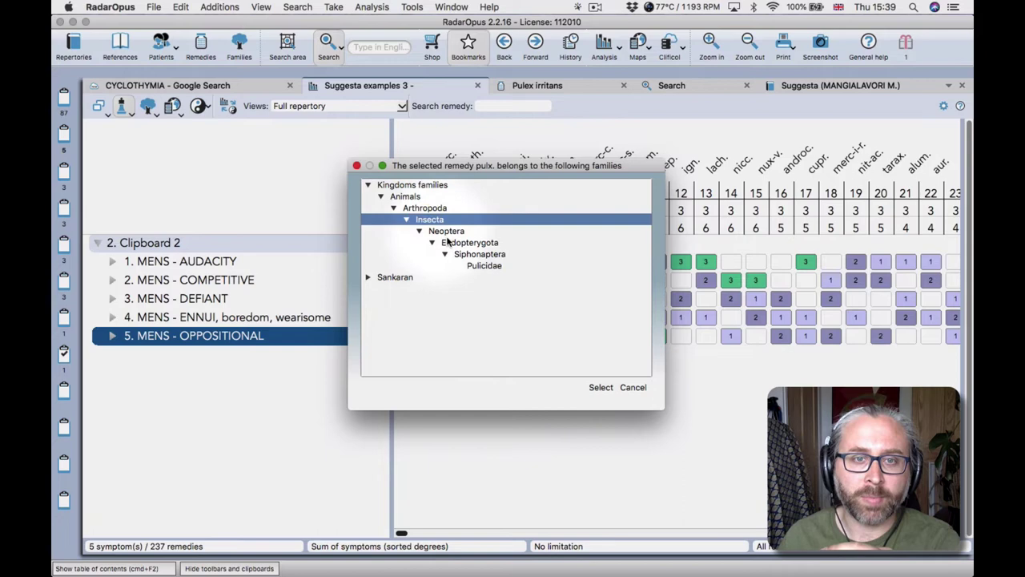
left_click(600, 388)
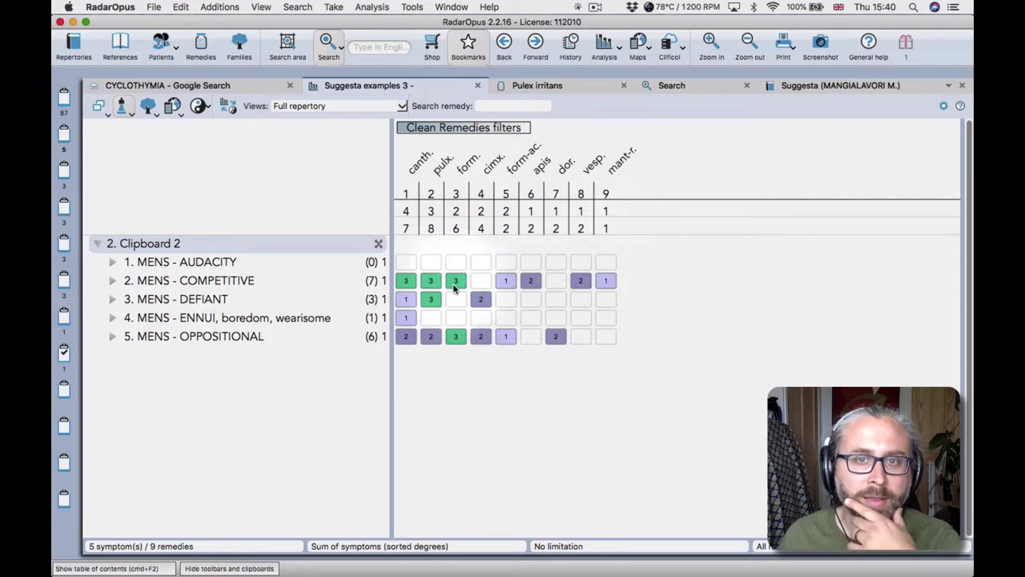
left_click(449, 129)
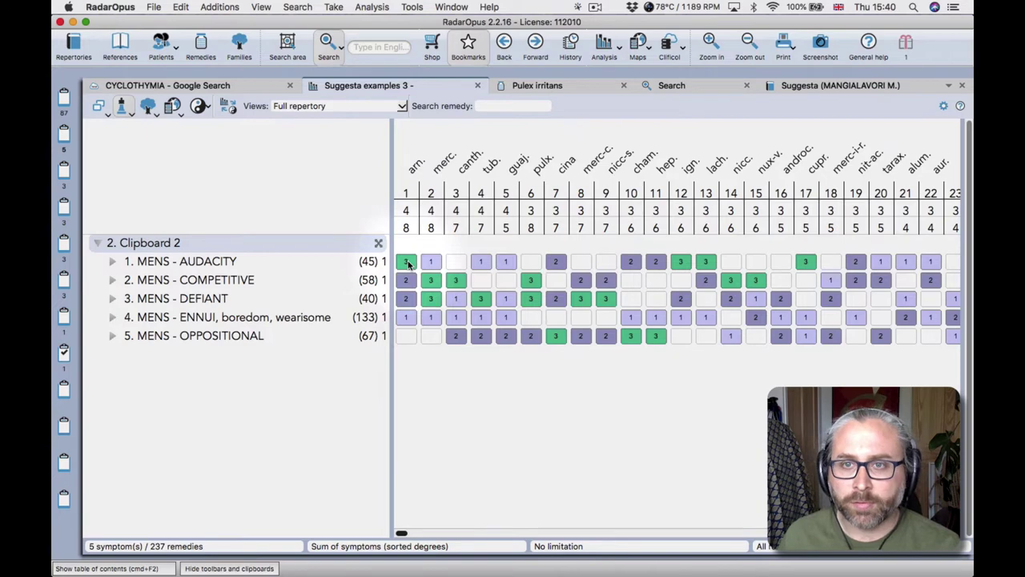
Switch to Clipboard 3 and open MENS - ORTOREXYA in Suggesta, reading its note
left_click(64, 172)
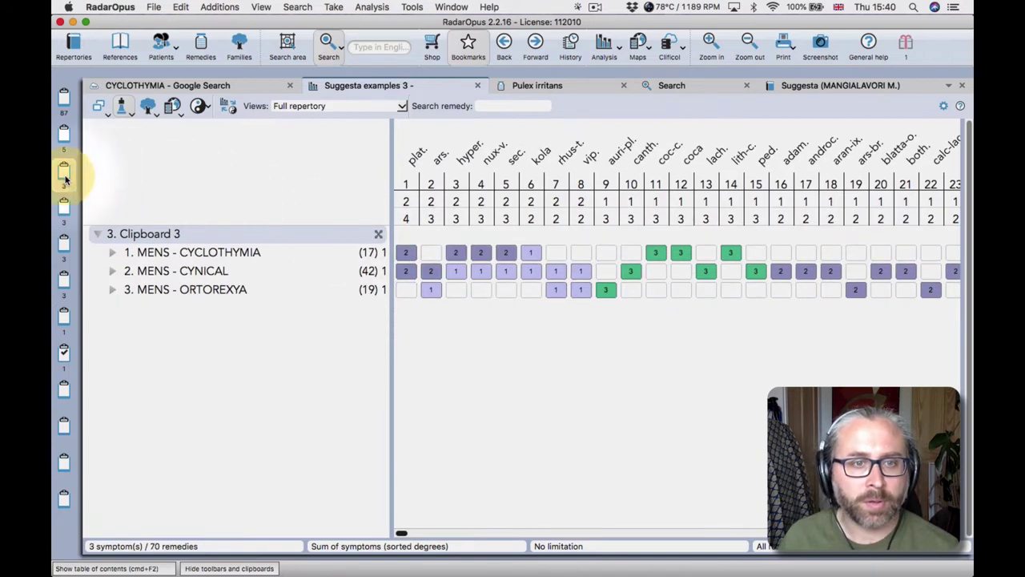
left_click(190, 254)
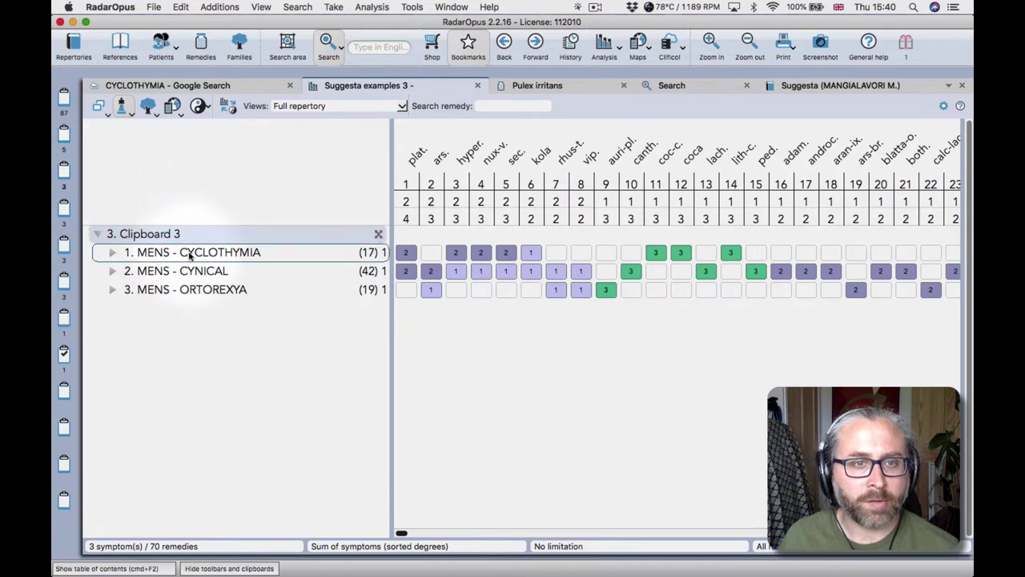
left_click(184, 292)
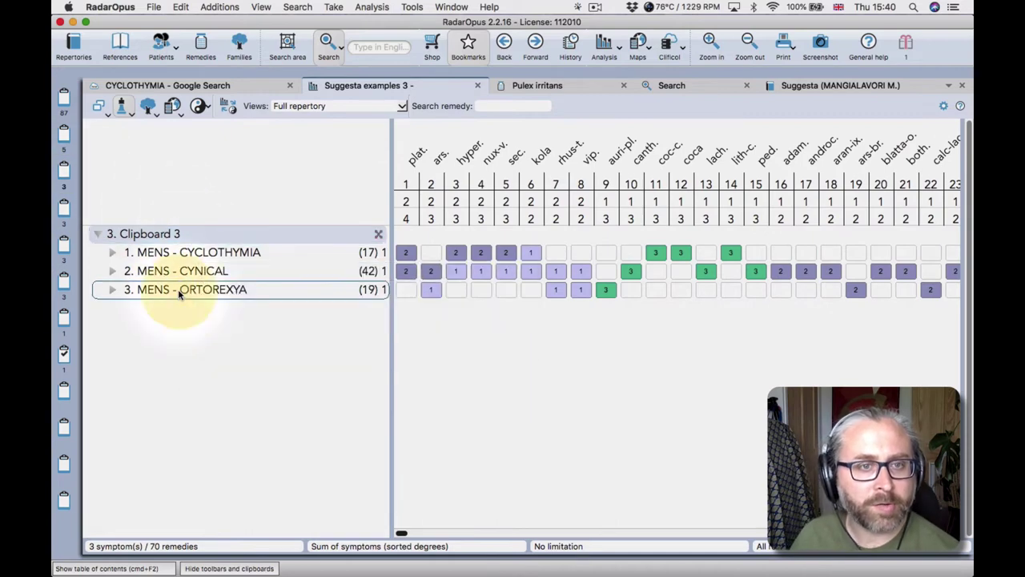
left_click(219, 290)
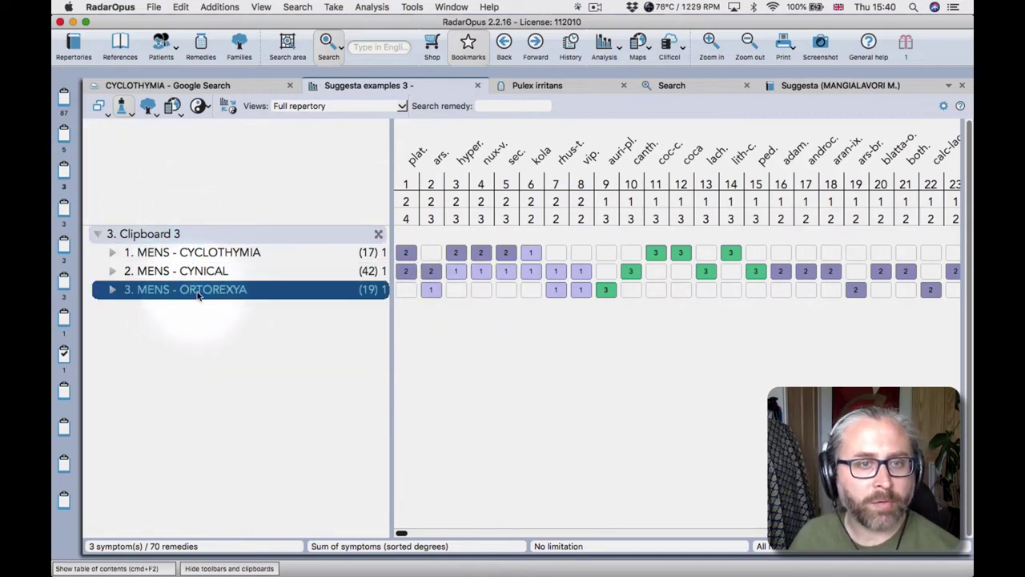
double_click(198, 295)
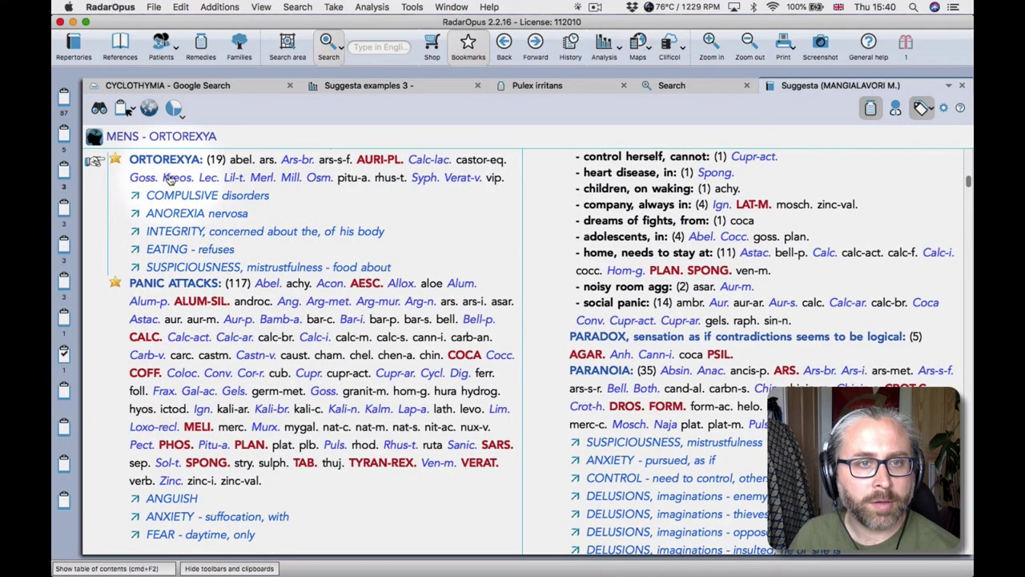
mouse_move(146, 177)
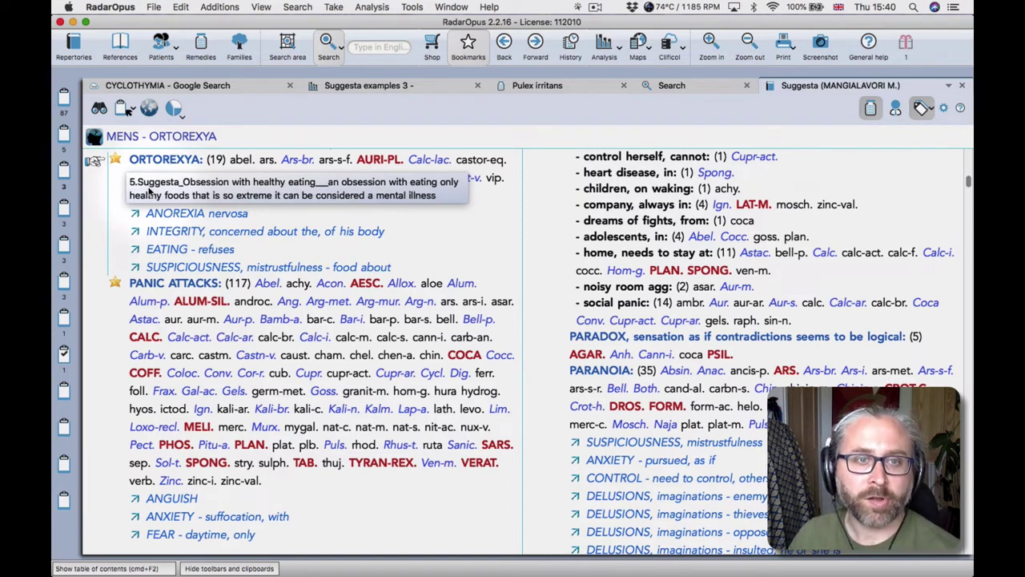
Alt-select the ORTOREXYA rubric name text within the Suggesta book
left_click(154, 283)
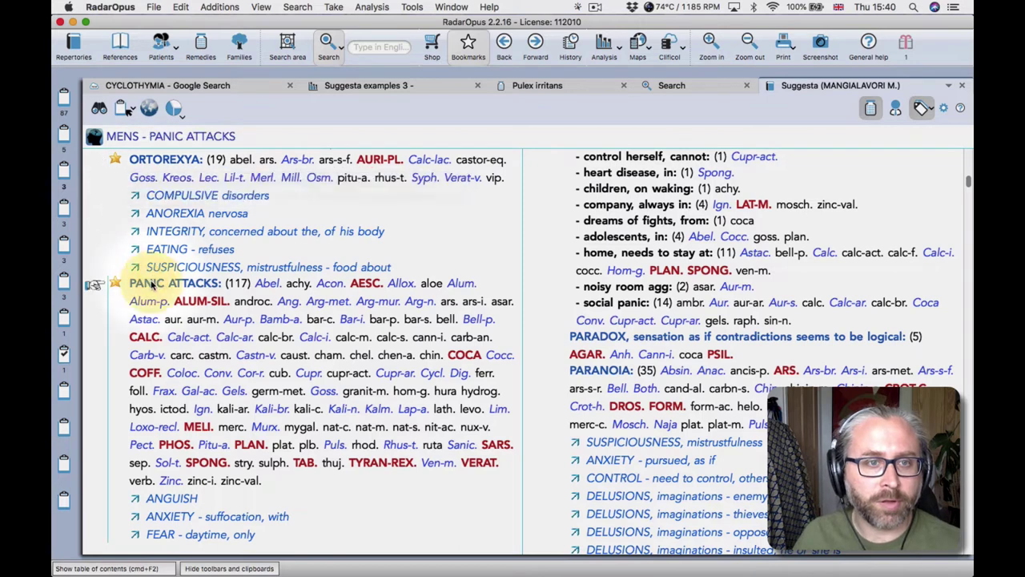
key("alt")
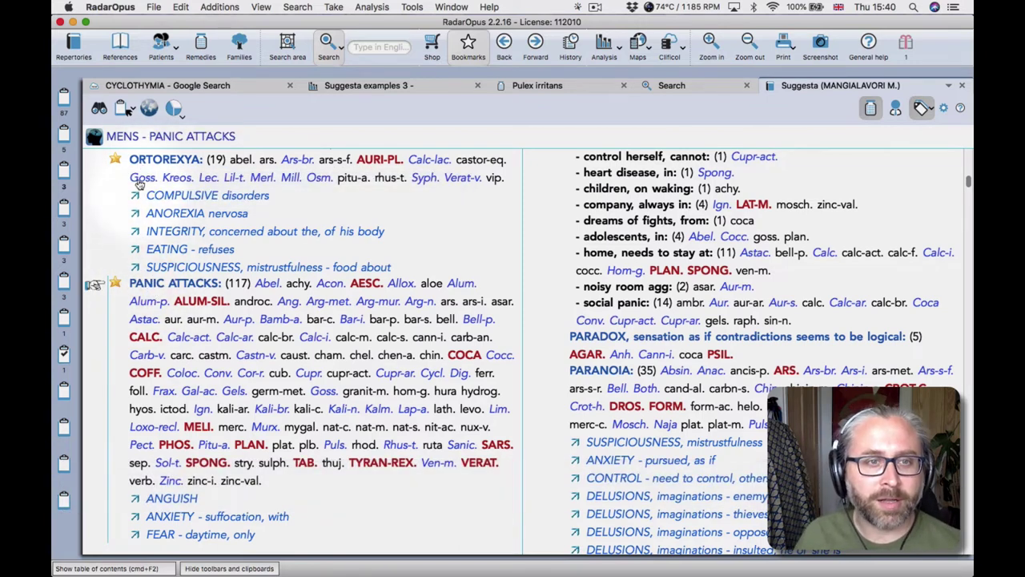
left_click(160, 160)
left_click(144, 282)
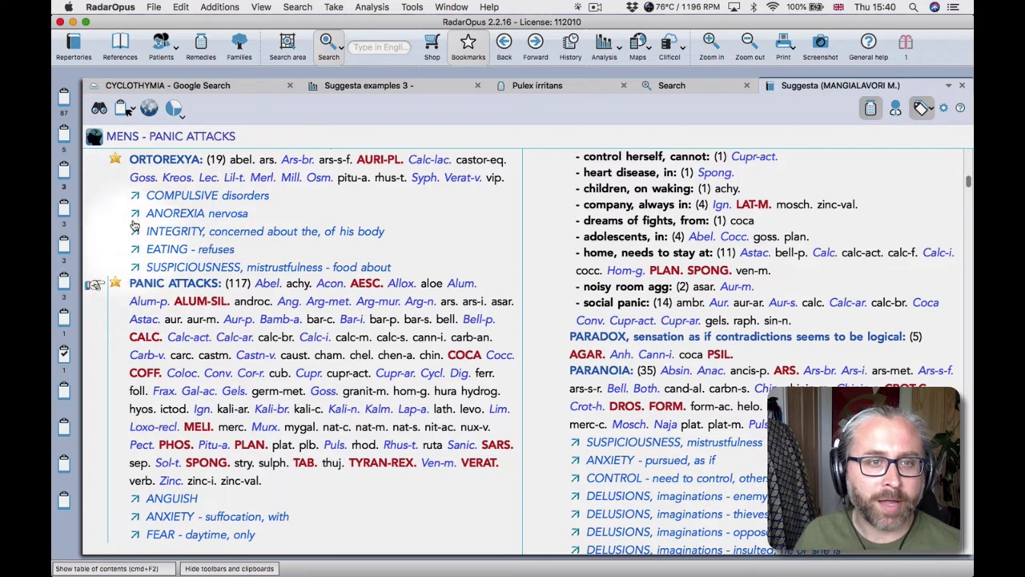
key("alt")
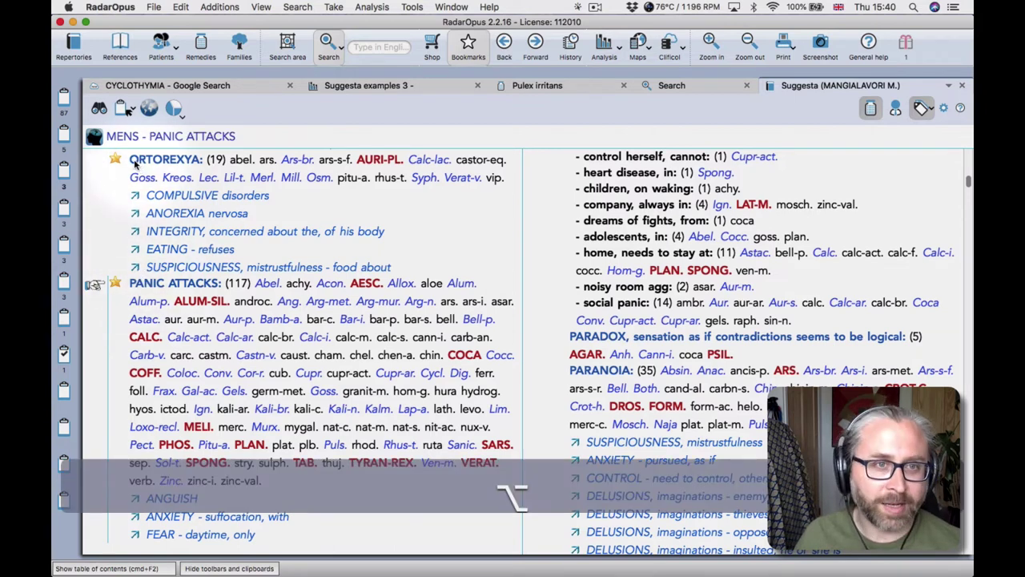
left_click_drag(132, 164, 128, 149)
left_click_drag(128, 217, 199, 226)
Search Google for ORTOREXYA and select the orthorexia nervosa definition snippet
right_click(186, 221)
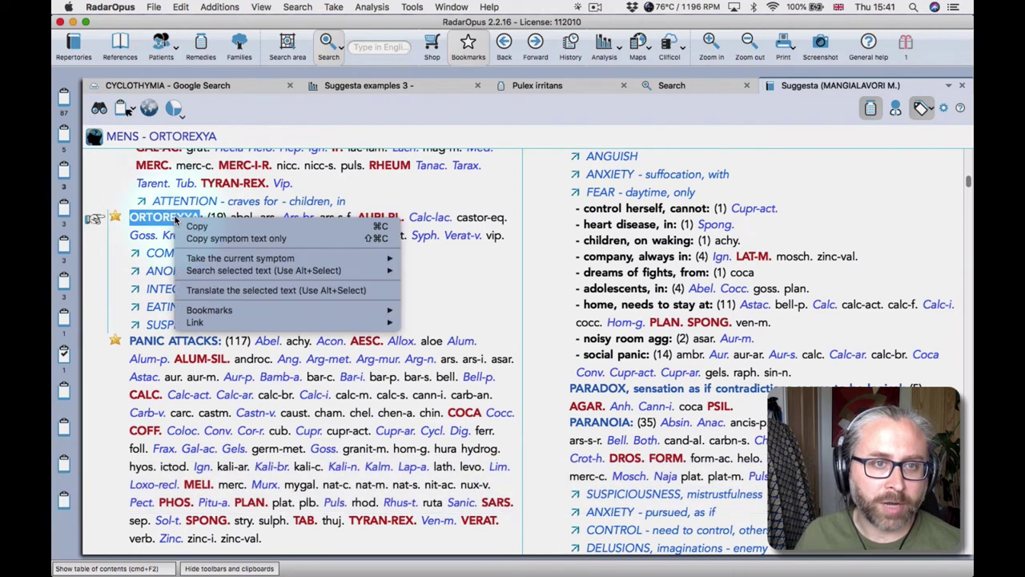
mouse_move(239, 271)
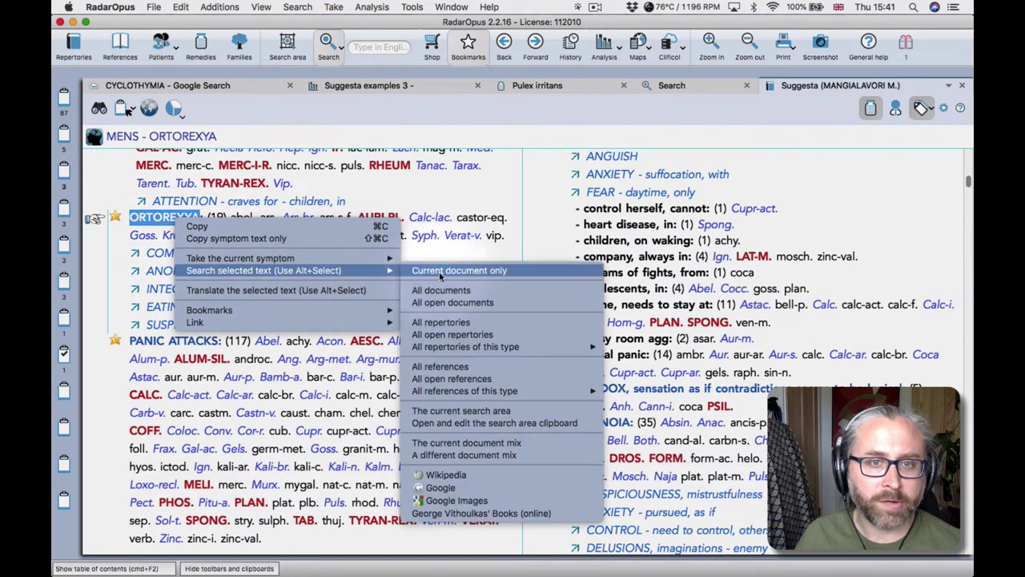
left_click(442, 487)
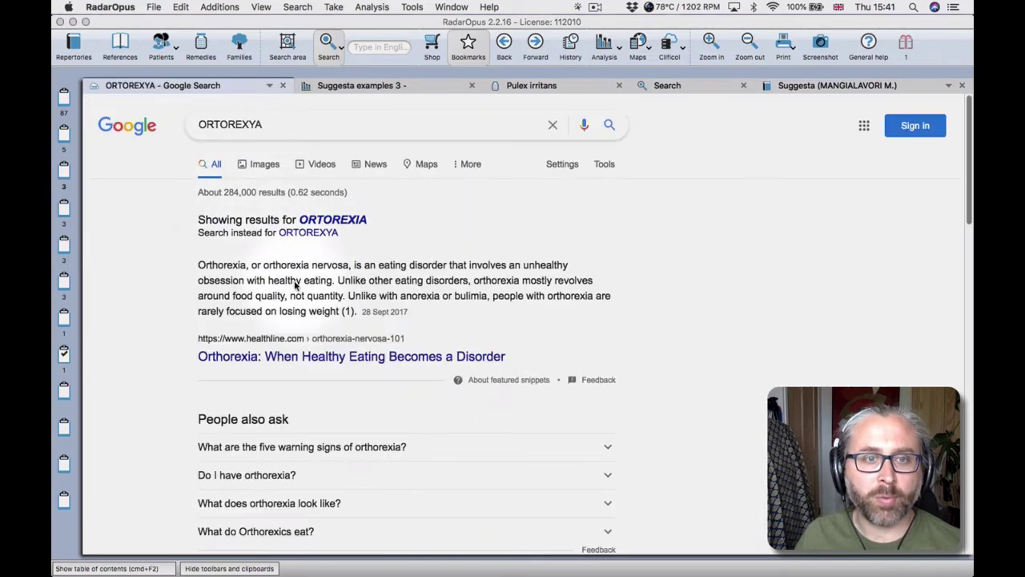
scroll(294, 284, "down", 1)
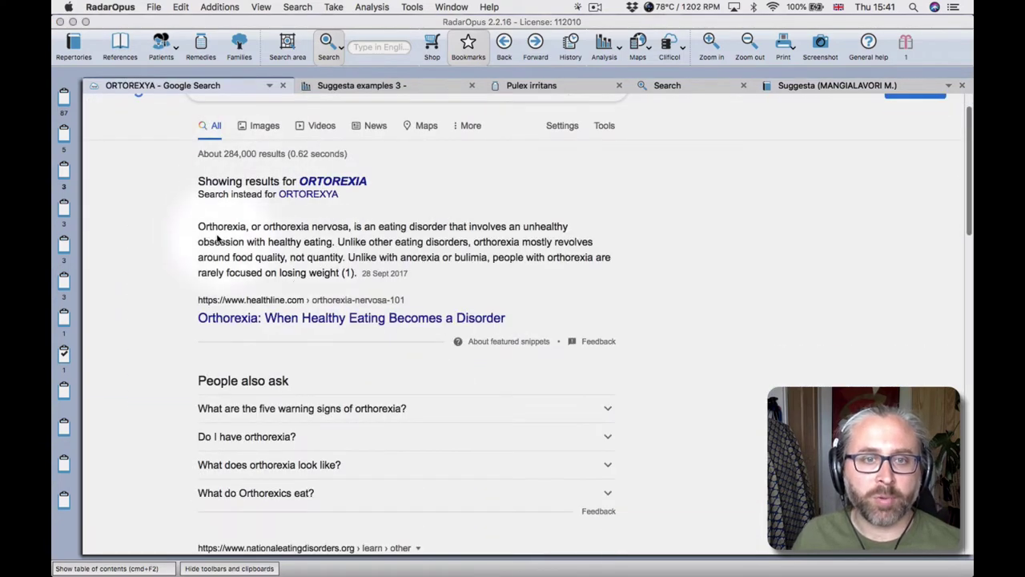
left_click(184, 217)
left_click(212, 228)
left_click_drag(212, 227, 311, 267)
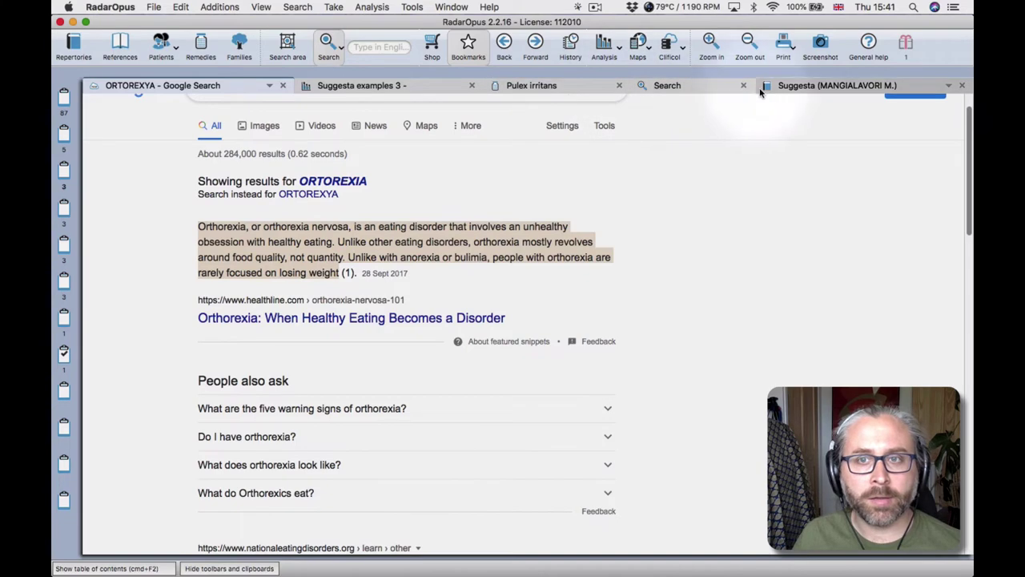
Rename the ORTOREXYA bookmark to '5.Suggesta_Obsession with healthy eating' plus the pasted definition
left_click(803, 85)
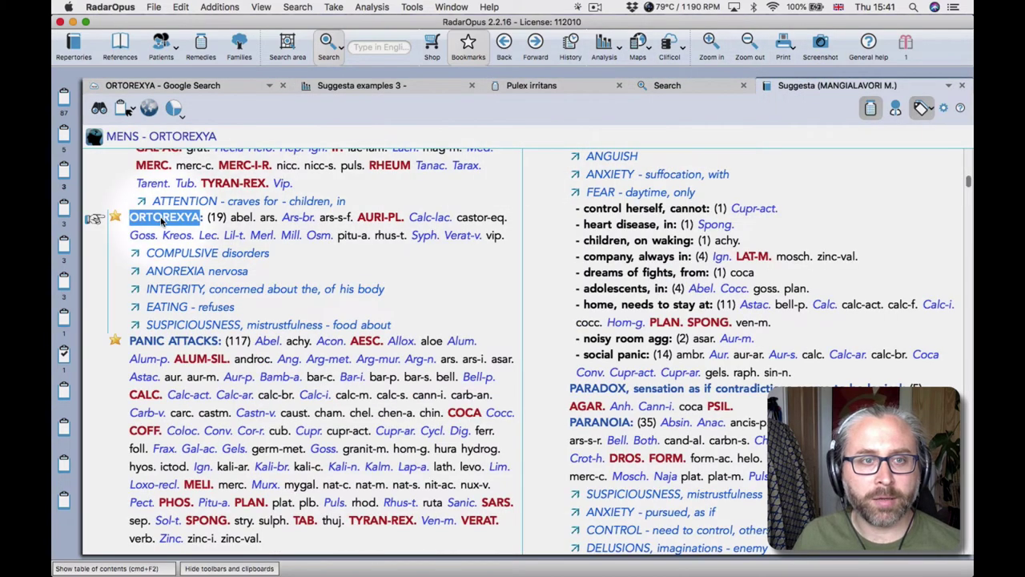
right_click(164, 218)
mouse_move(224, 315)
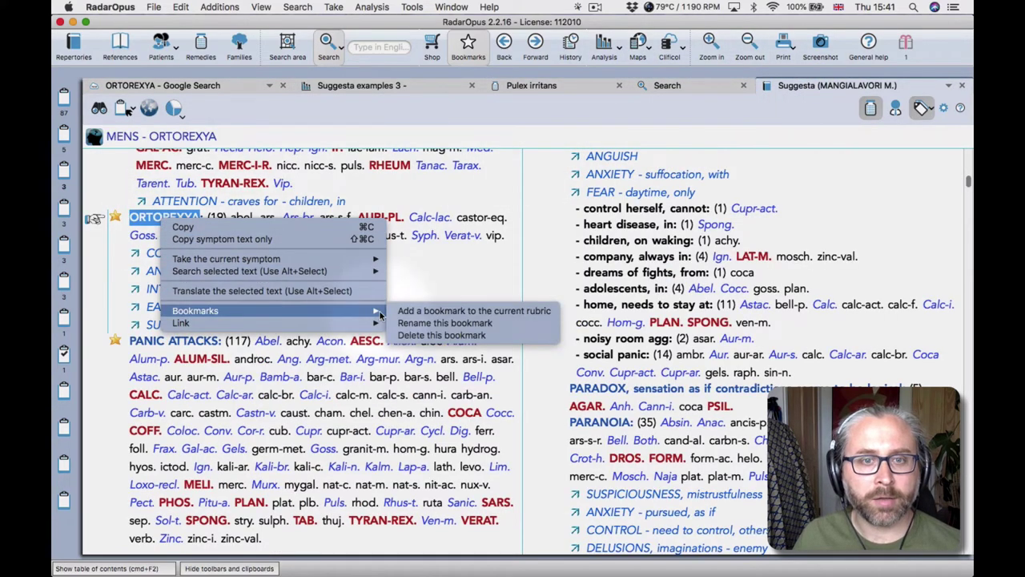
left_click(451, 327)
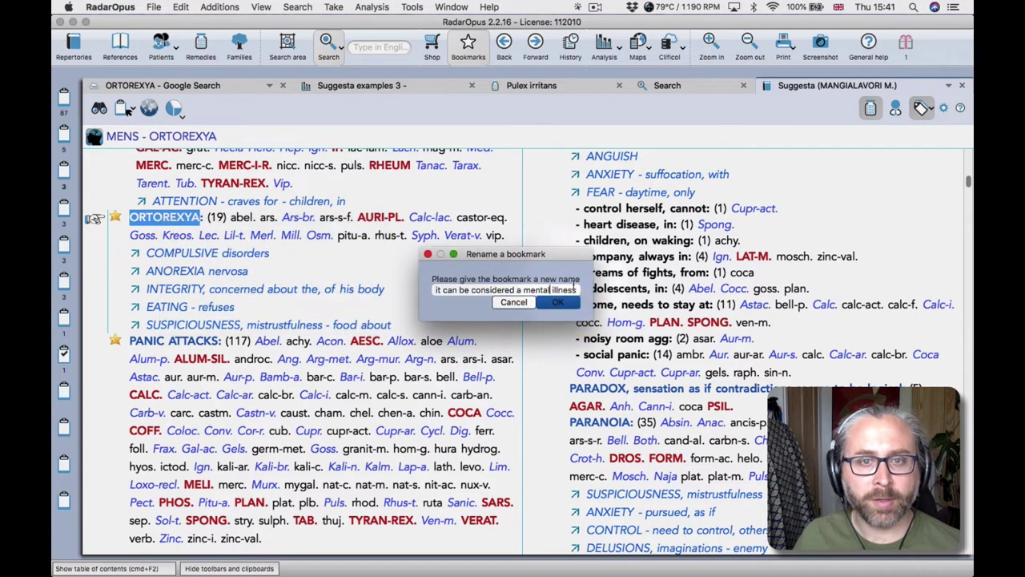
type("...")
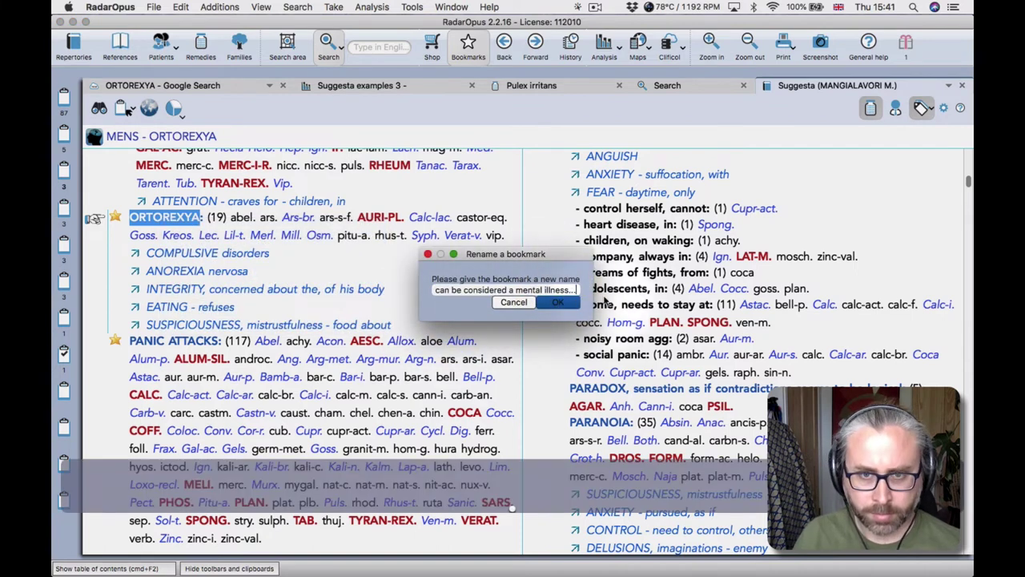
key("super+v")
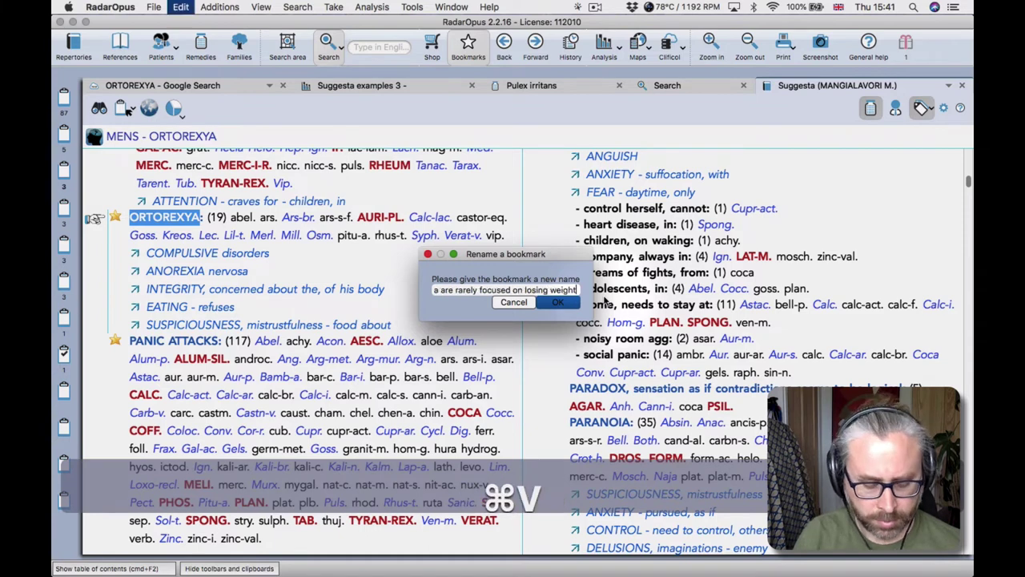
left_click(551, 304)
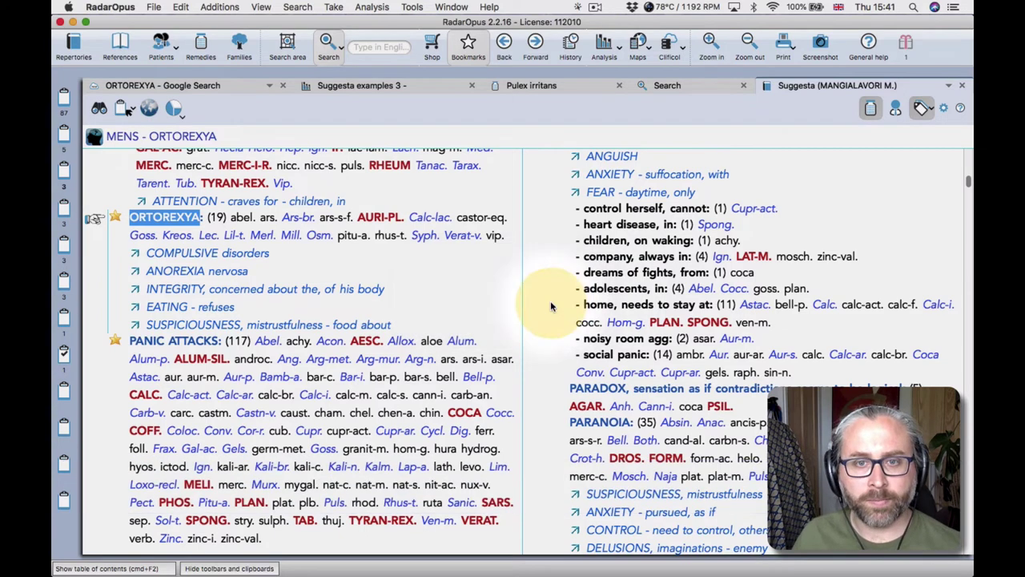
left_click(116, 219)
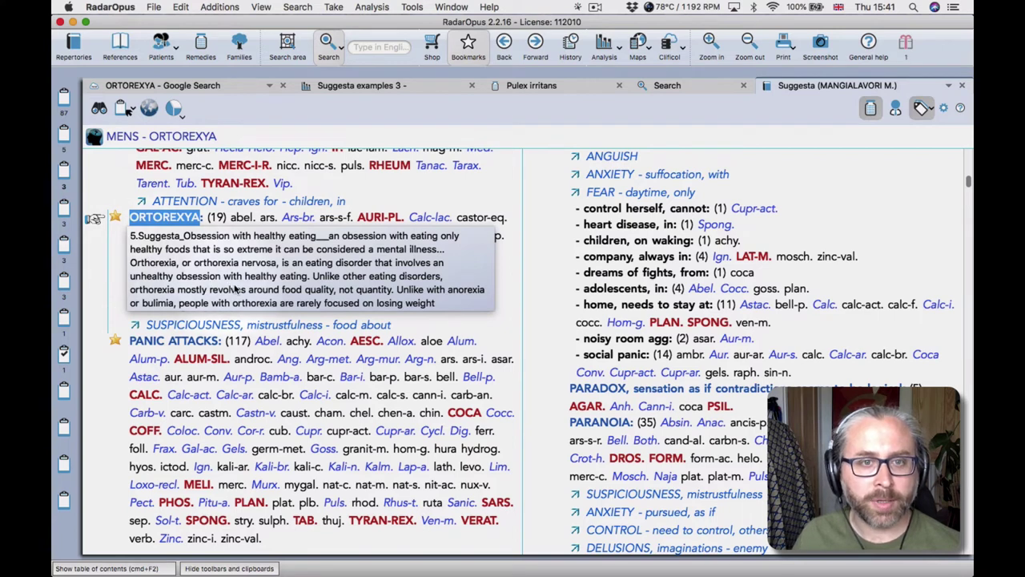
left_click(537, 273)
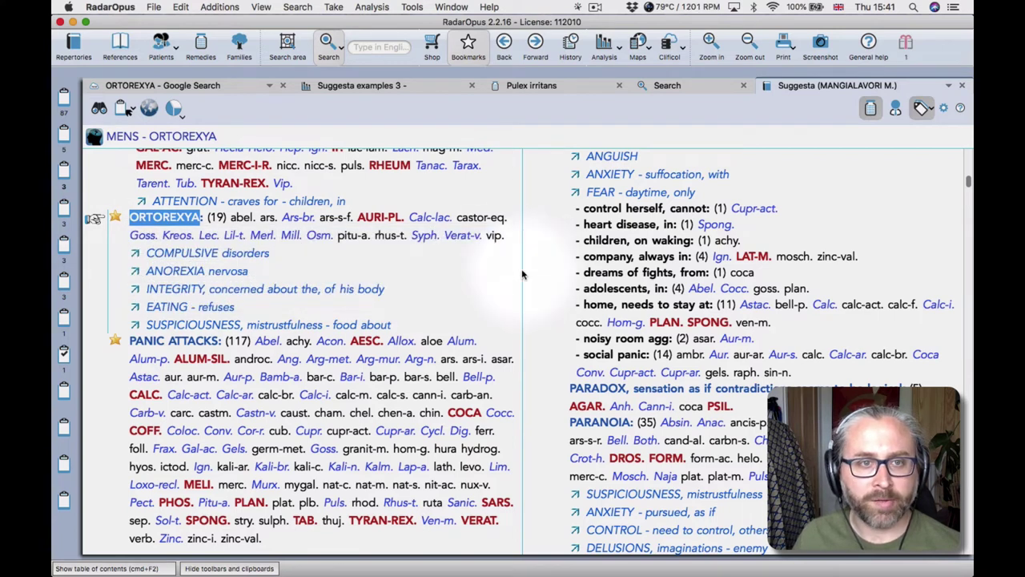
Review Clipboards 3, 4 and 5 rubrics, then open MENS - TRIFLES from Clipboard 5 in Suggesta
left_click(67, 174)
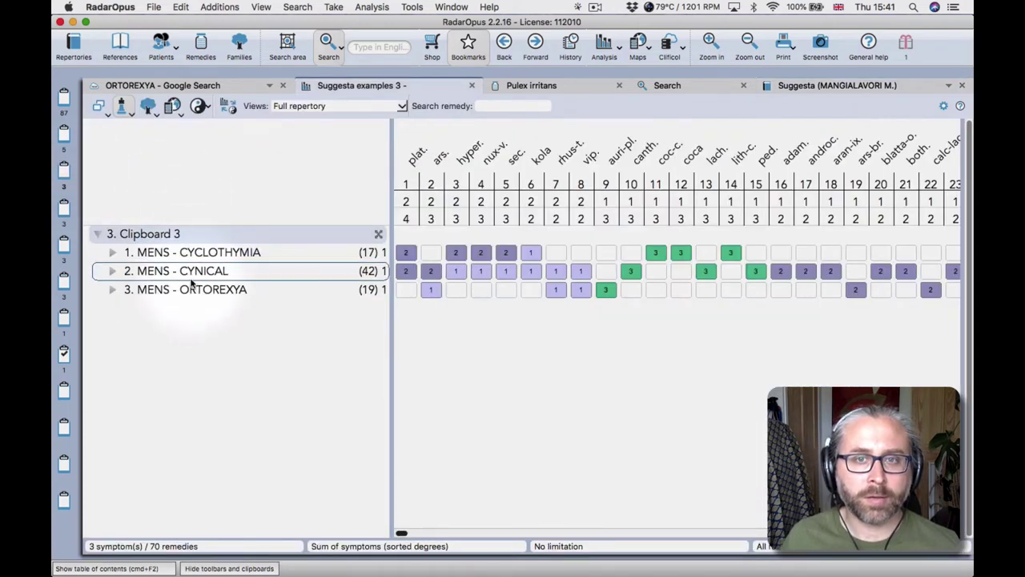
left_click(62, 212)
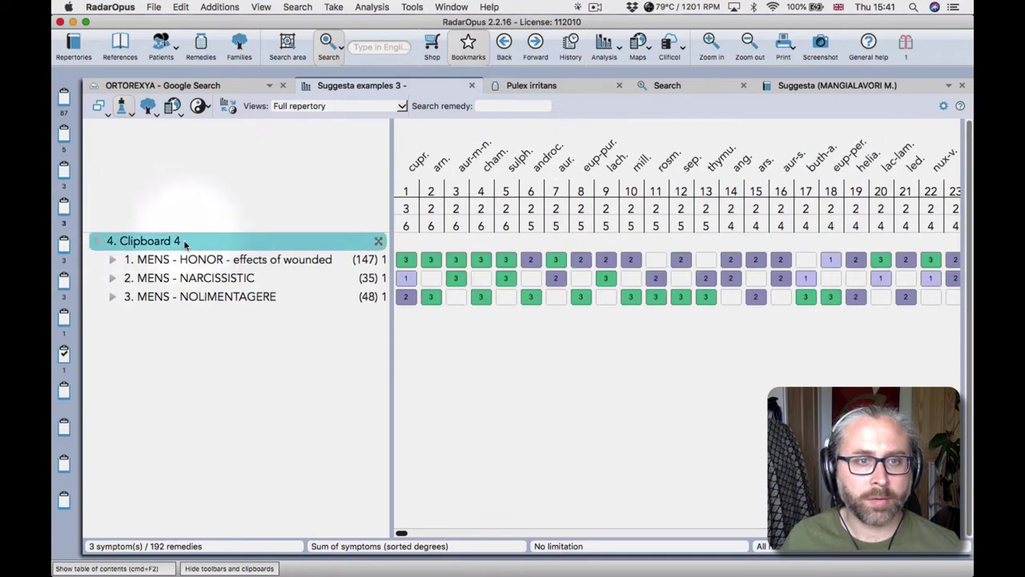
mouse_move(182, 270)
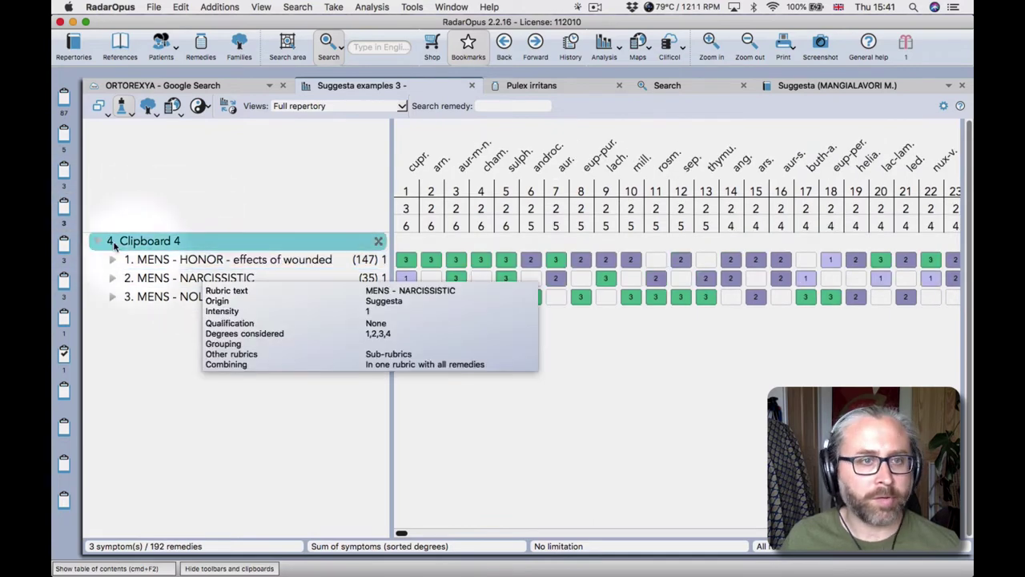
left_click(64, 244)
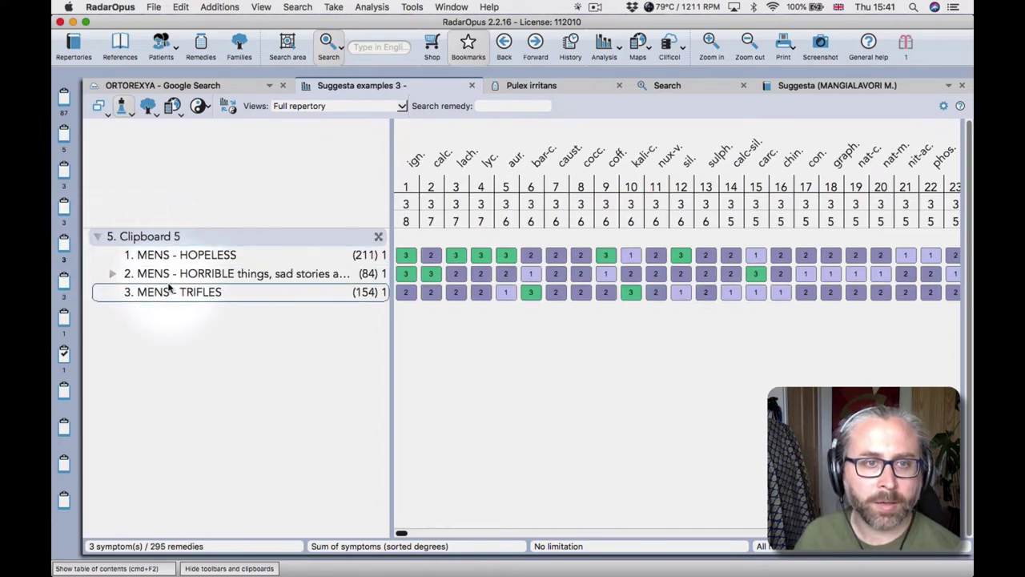
mouse_move(169, 290)
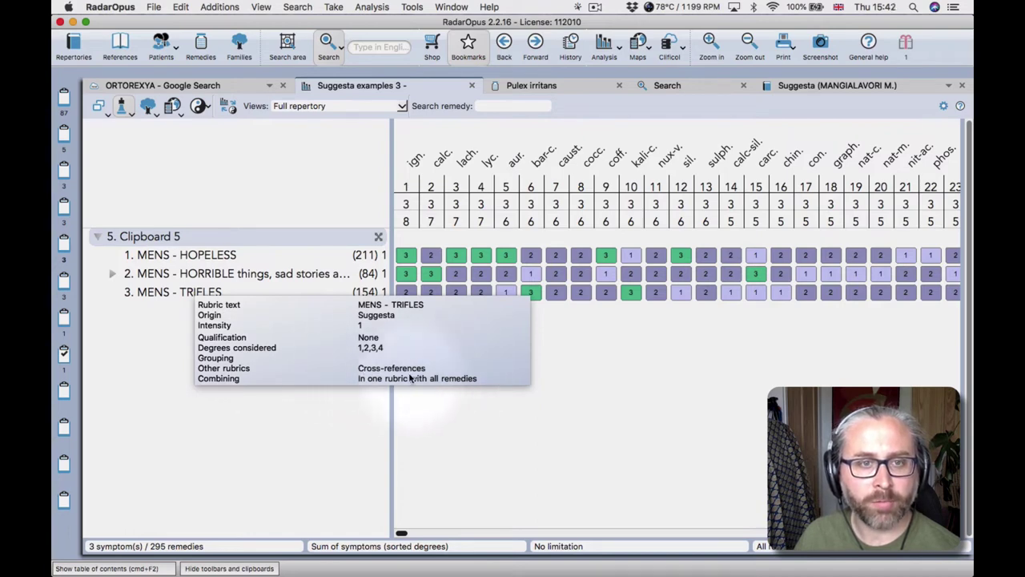
double_click(189, 294)
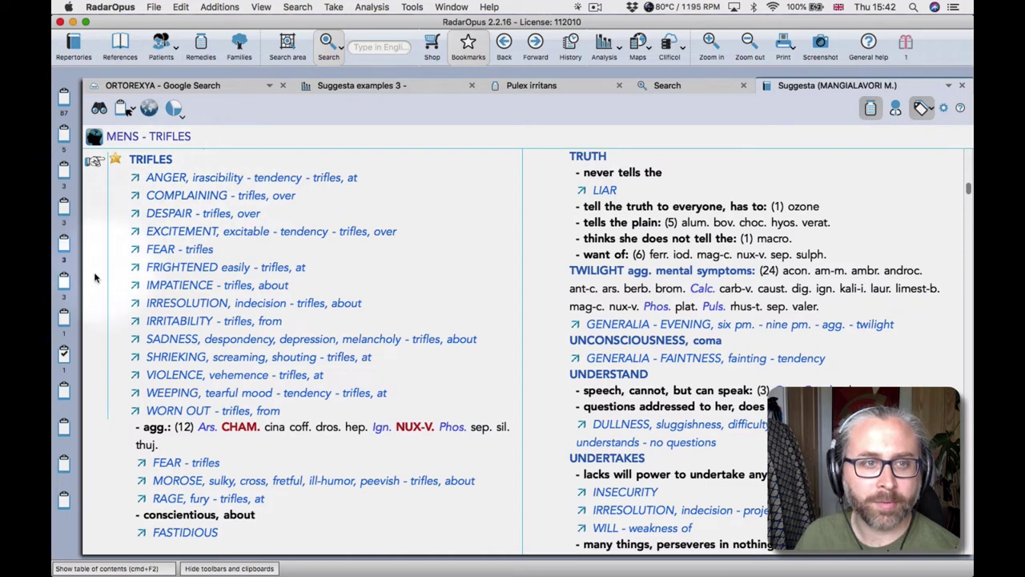
Show Clipboard 6 and open MENS - DEPENDENCY, ADDICTION with its 29 remedies in Suggesta
left_click(66, 284)
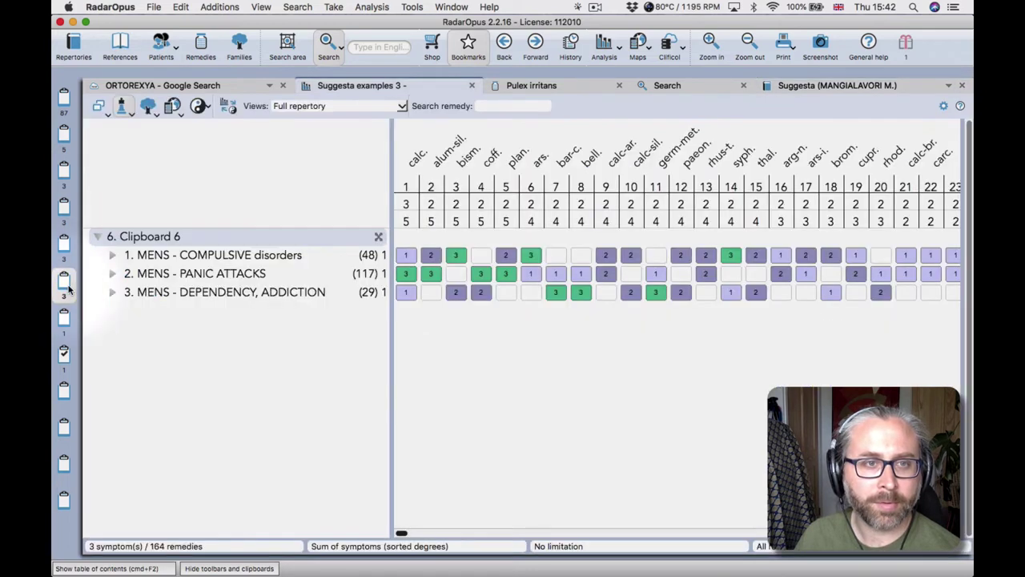
left_click(181, 276)
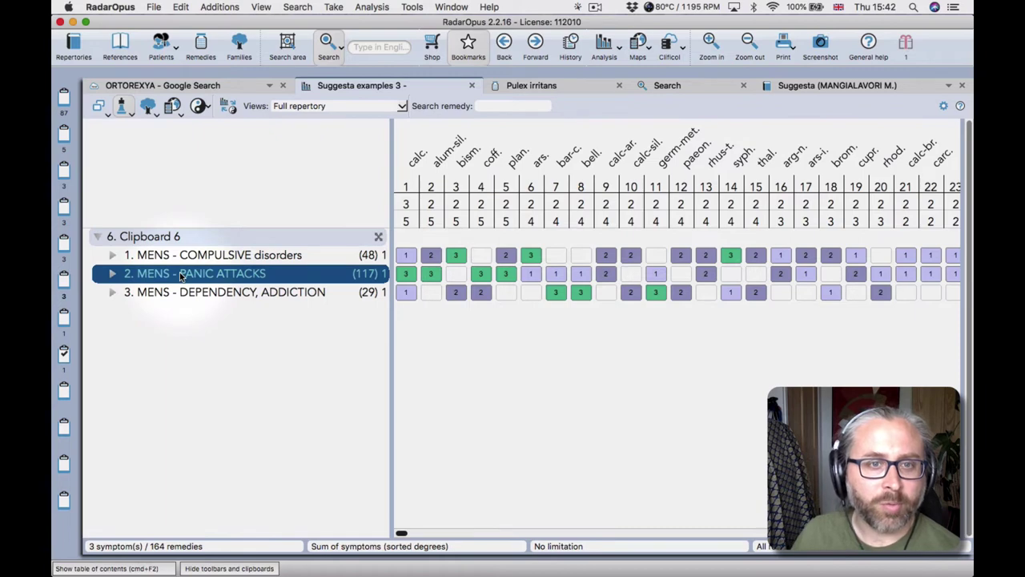
left_click(178, 258)
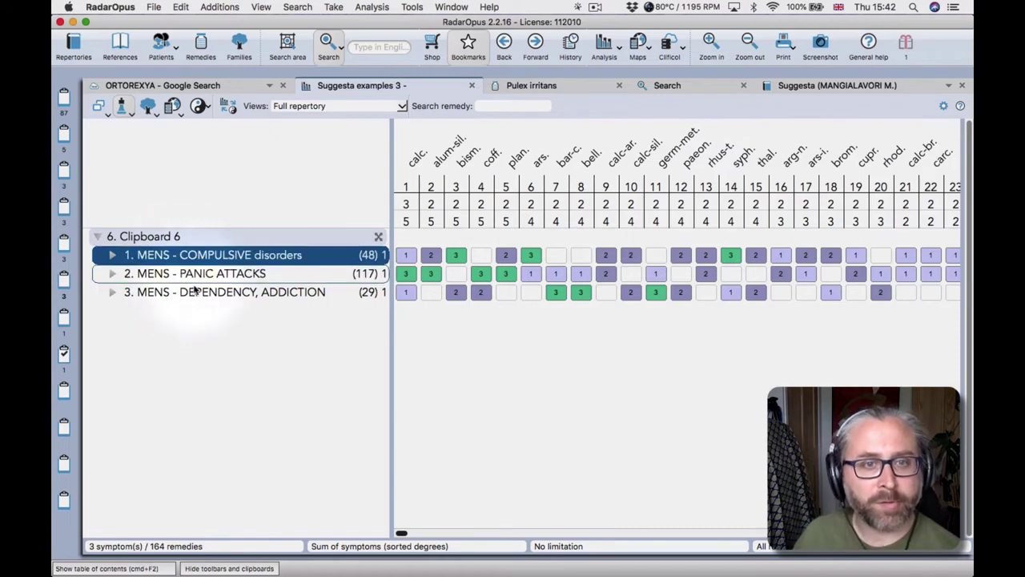
left_click(196, 292)
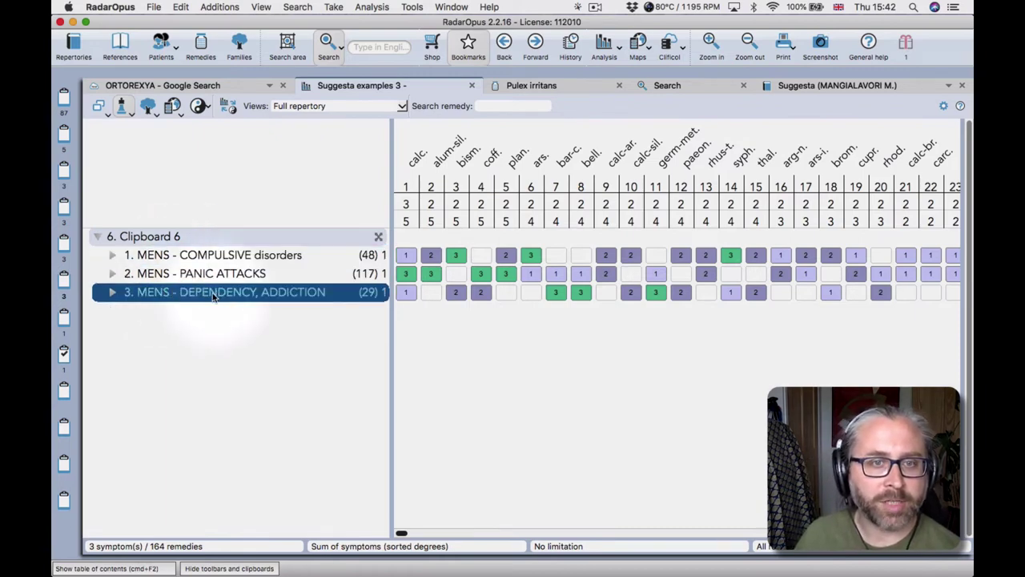
left_click(111, 293)
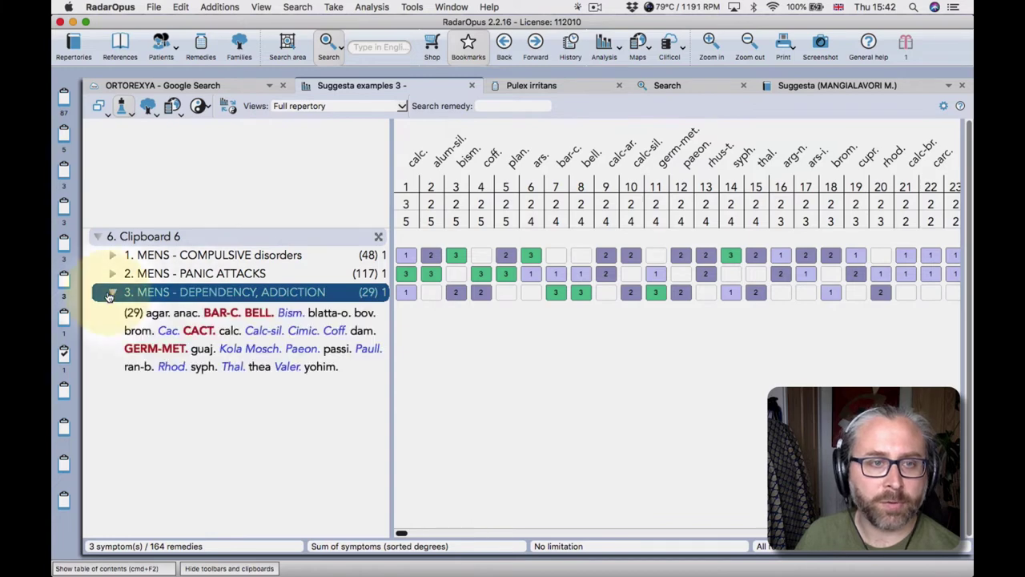
left_click(111, 293)
double_click(250, 297)
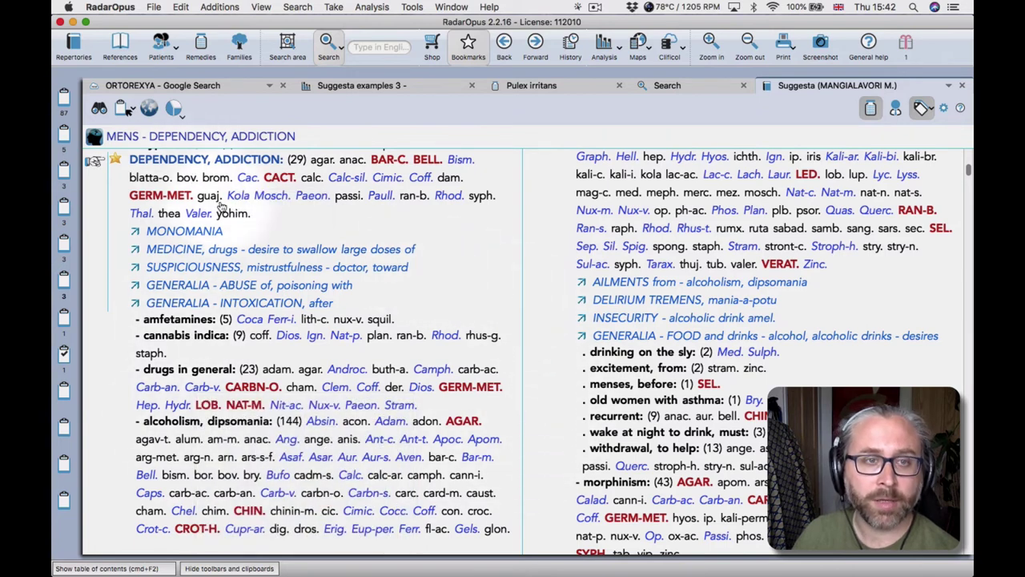
Make clipboard 9 the active clipboard and reselect the DEPENDENCY, ADDICTION rubric
mouse_move(222, 206)
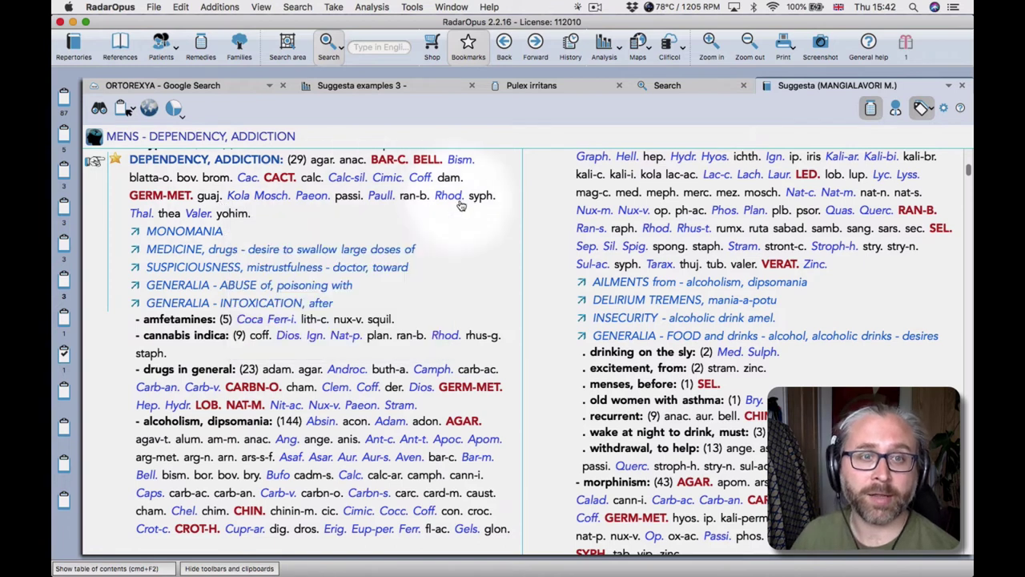
mouse_move(449, 197)
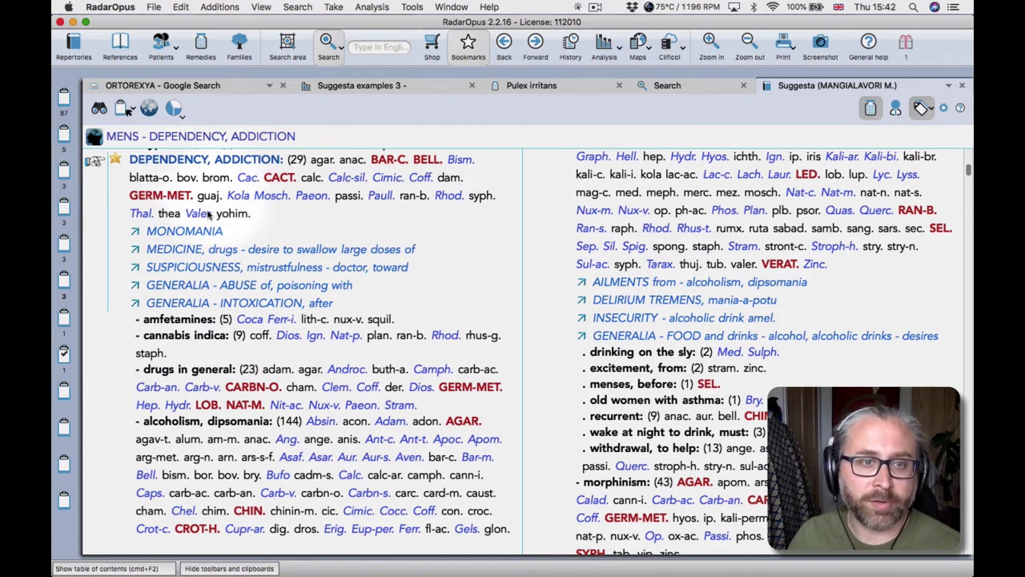
left_click(64, 389, "alt")
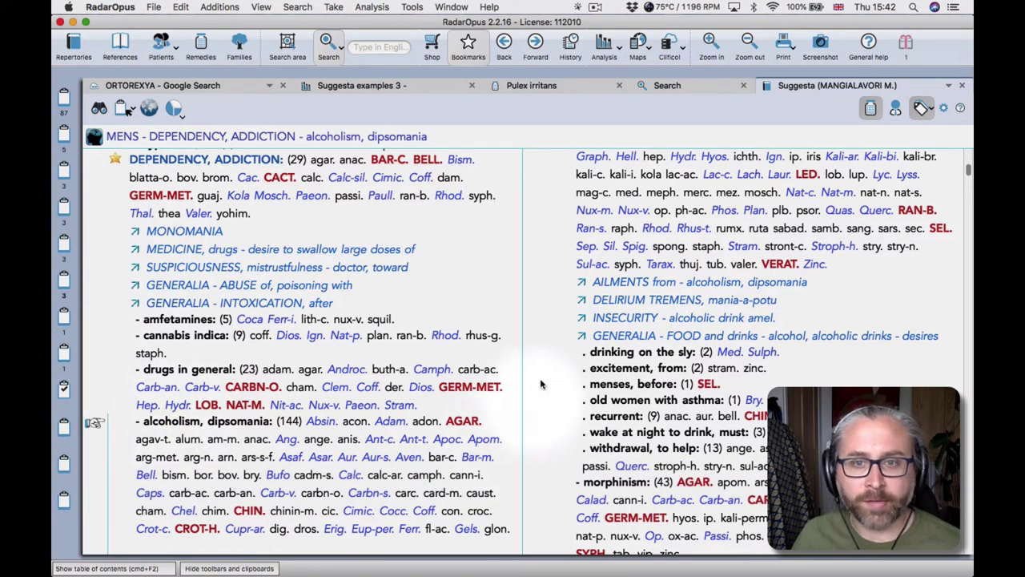
left_click(172, 163)
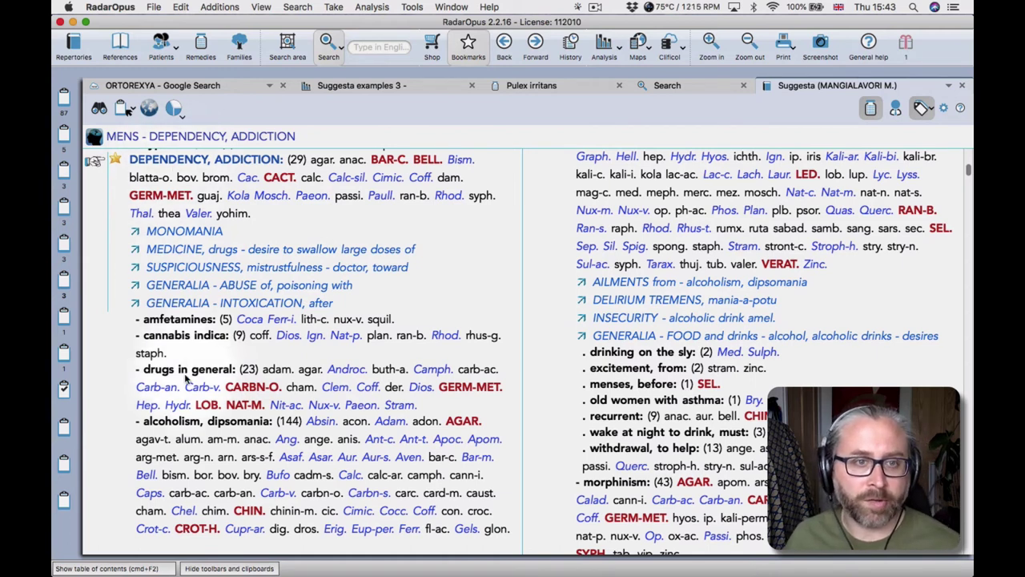
left_click(168, 162)
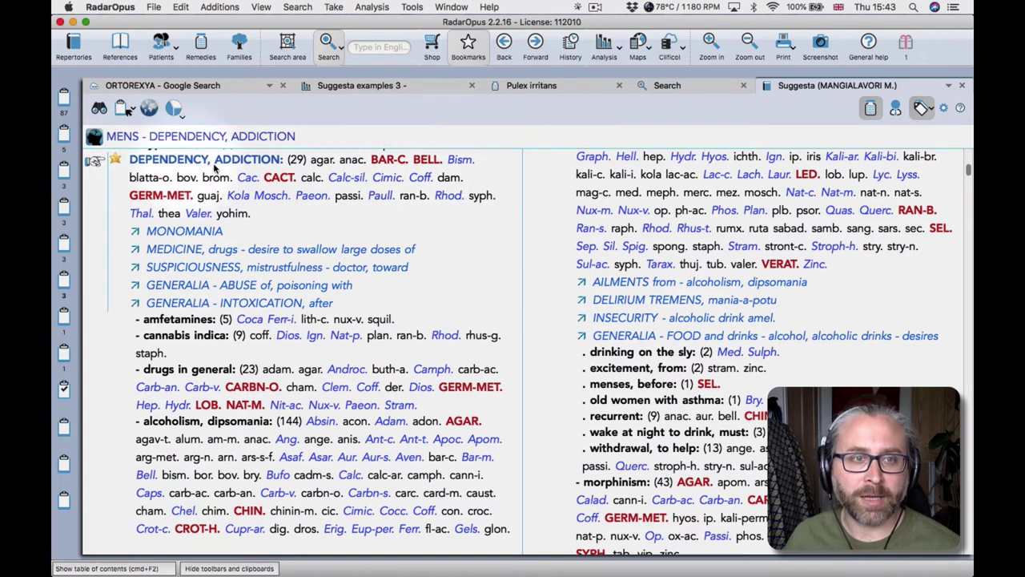
Take DEPENDENCY, ADDICTION with all sub-rubrics merged into one rubric using all remedies, then view Clipboard 9
left_click(335, 7)
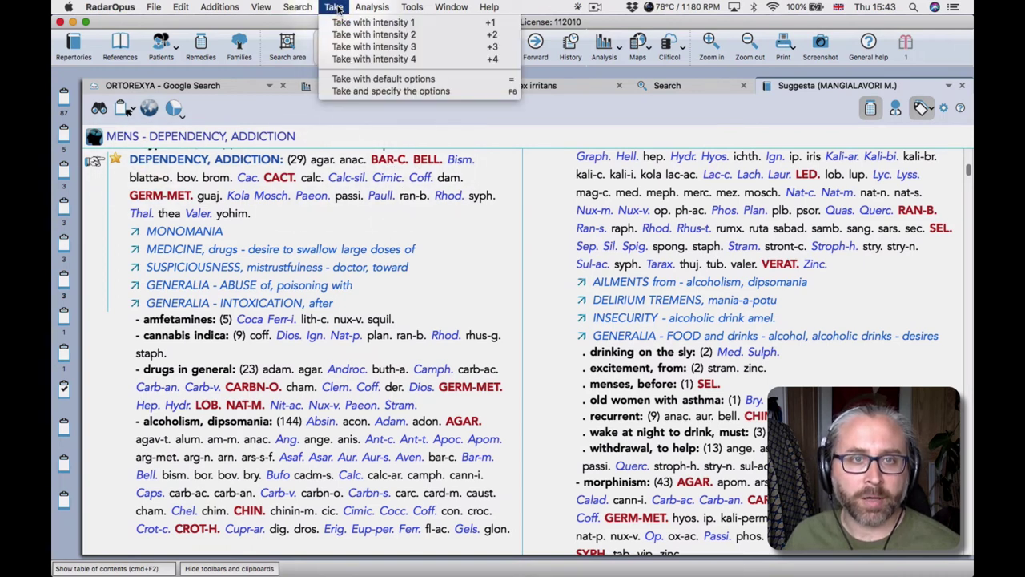
left_click(372, 91)
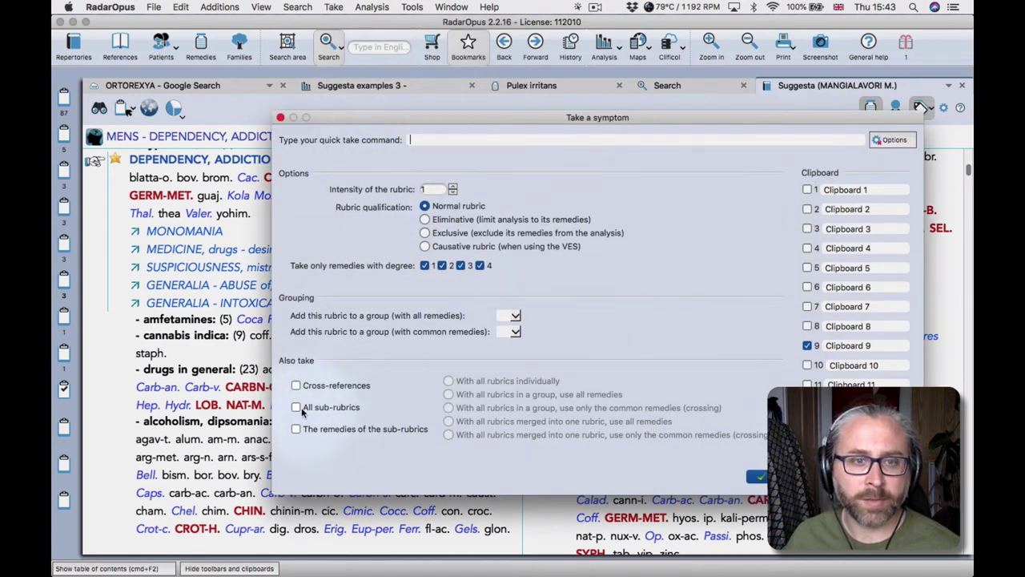
left_click(308, 409)
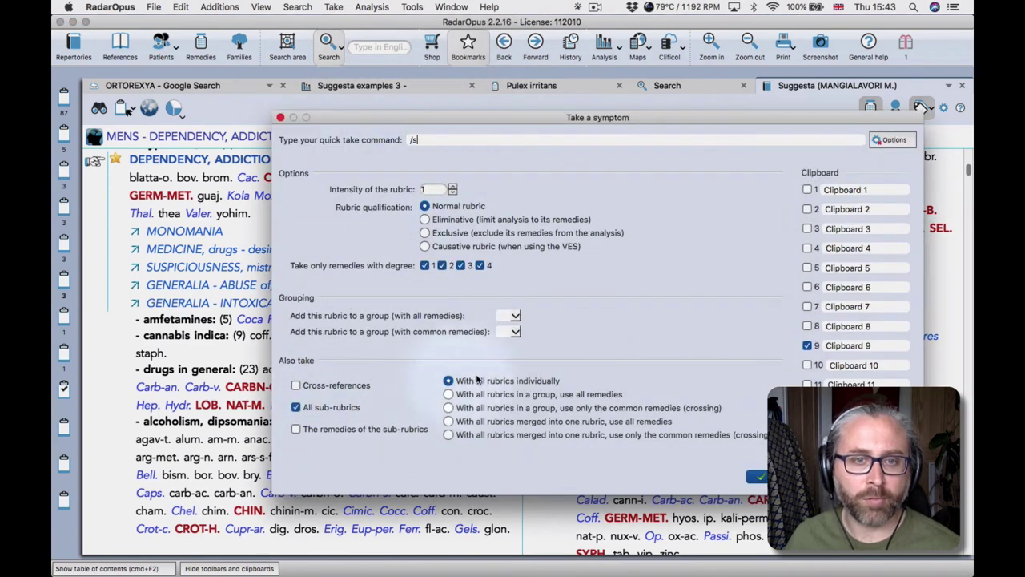
left_click(468, 425)
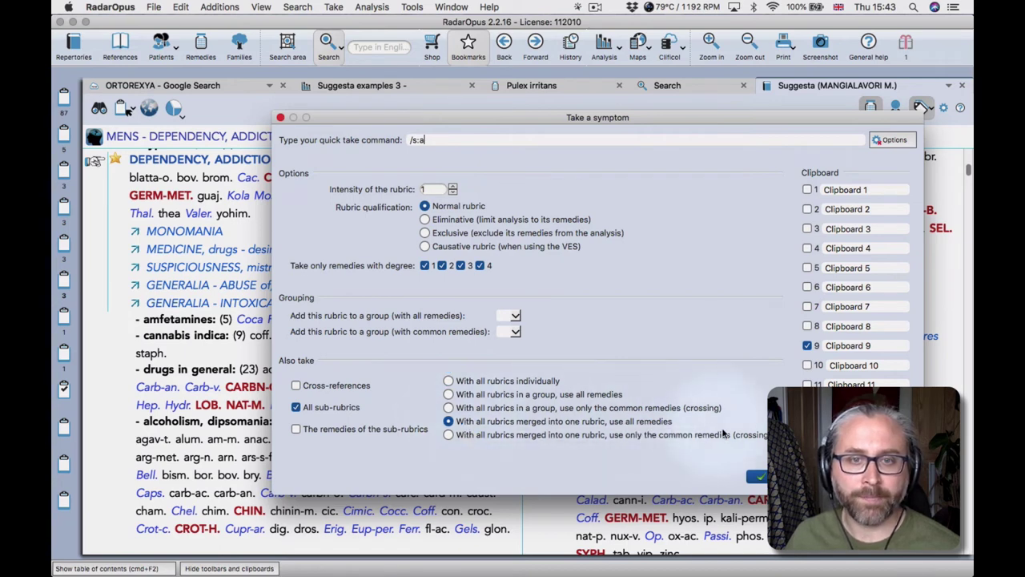
left_click(749, 478)
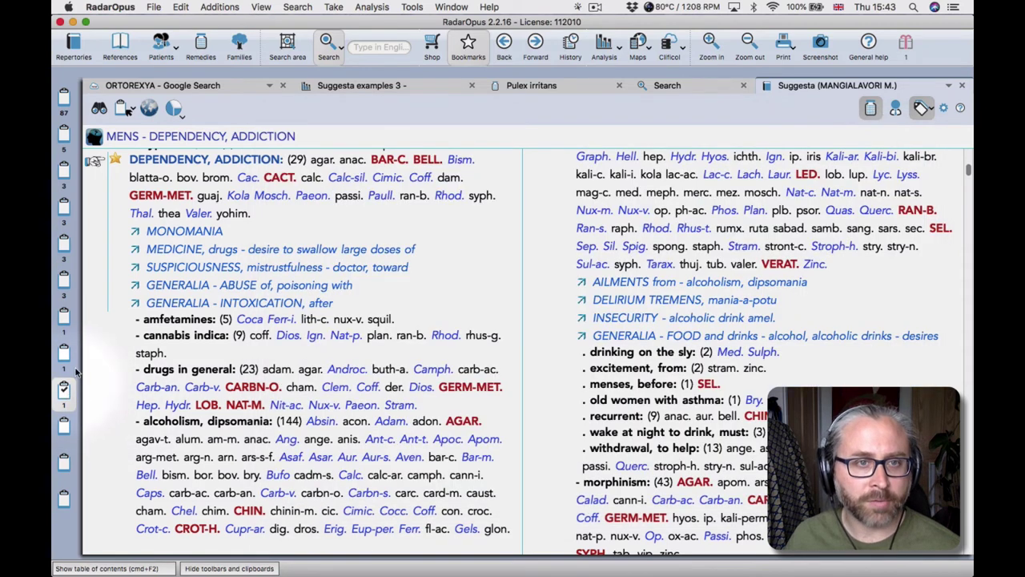
left_click(63, 390)
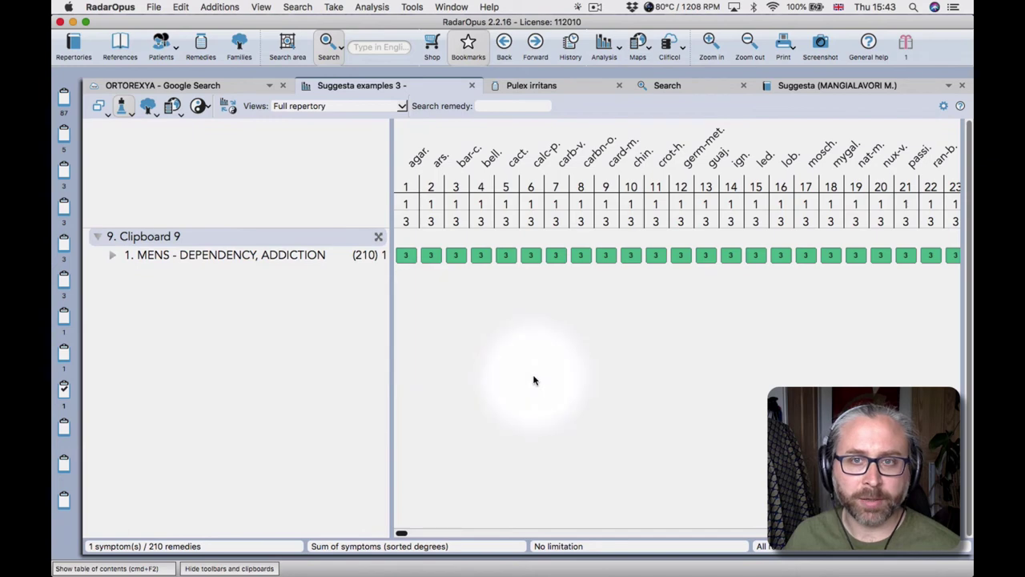
Page through the 210 remedy columns and back, then return to the Pulex irritans search results
key("super+Right")
key("super+Right")
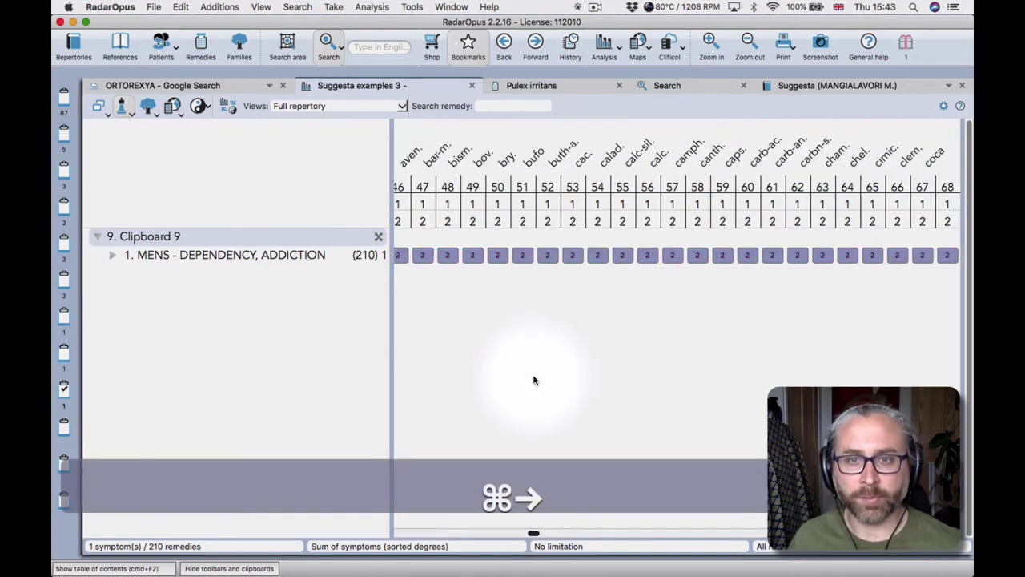
key("super+Right")
key("super+Right")
key("super+Right")
key("super+Right")
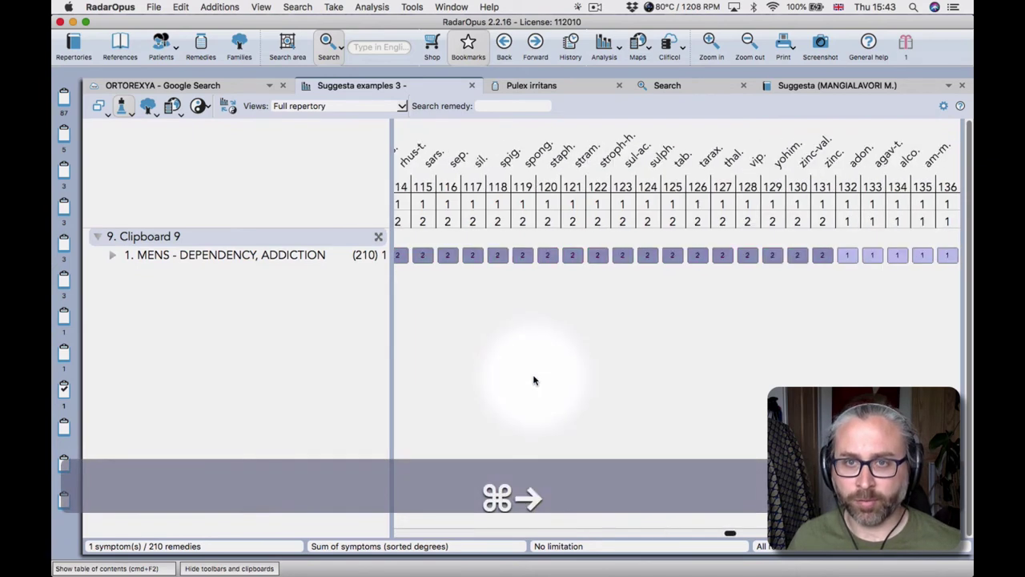
key("super+Right")
key("super+Right")
key("super+Left")
key("super+Left")
key("super+Left")
key("super+Left")
key("super+Left")
key("super+Left")
key("super+Left")
key("super+Left")
key("super+Left")
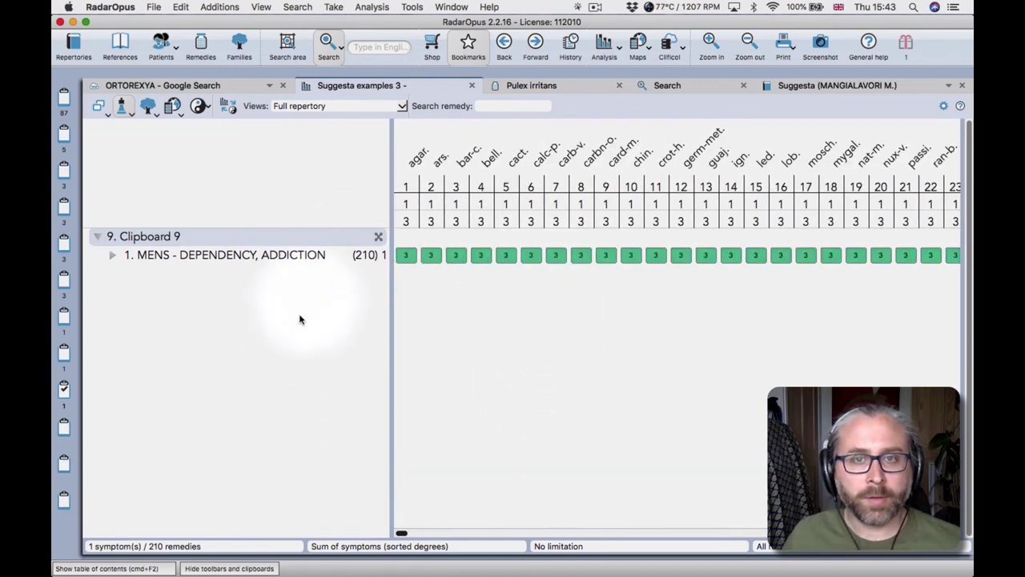
left_click(671, 86)
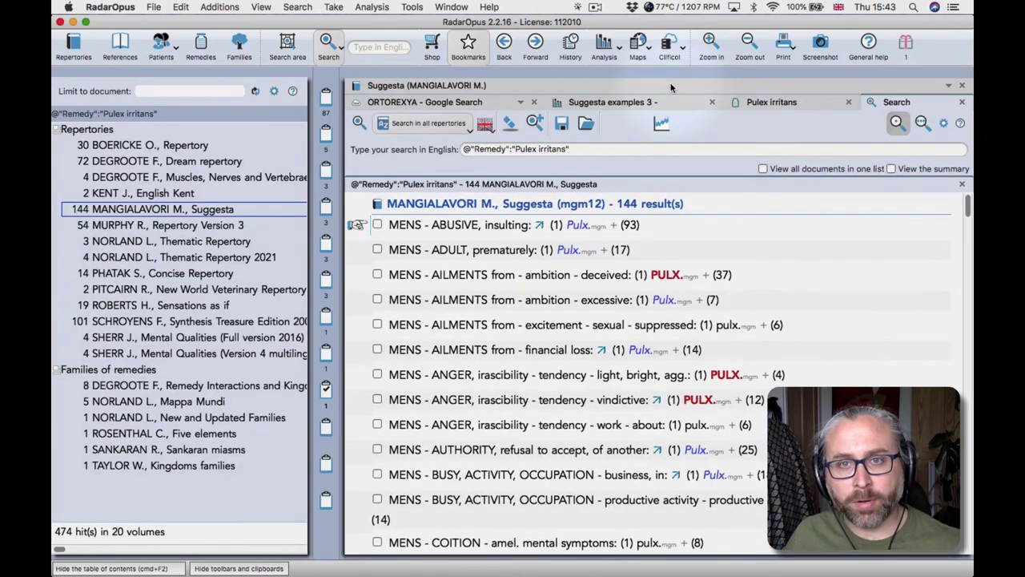
Clear previous searches and search all repertories for addic*
left_click(510, 124)
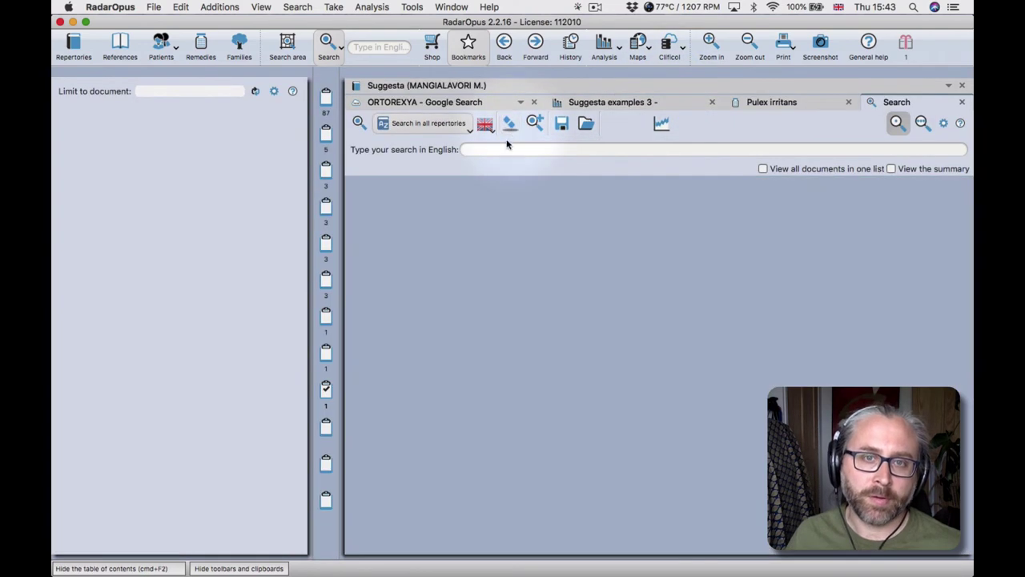
left_click(494, 150)
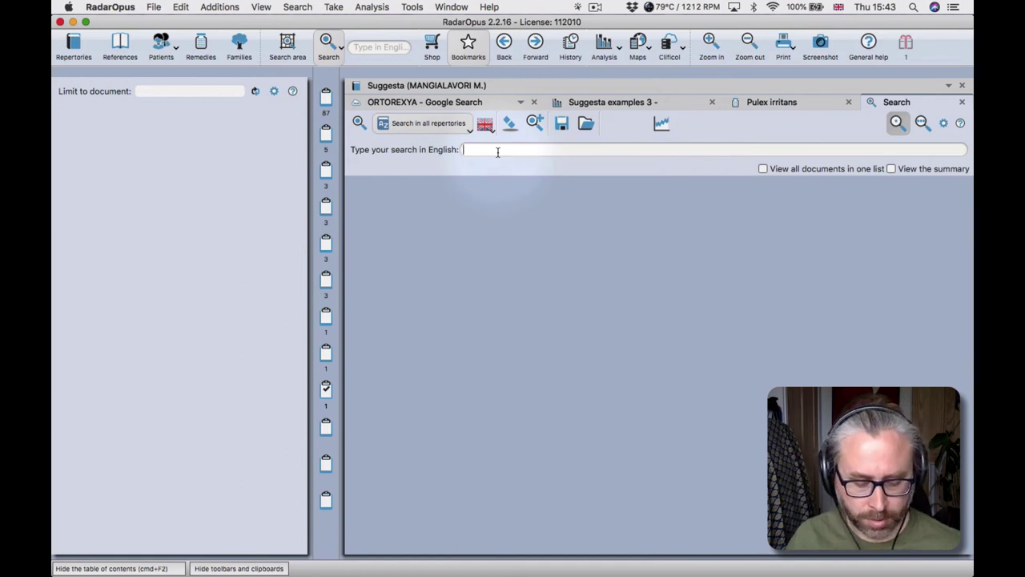
type("addic")
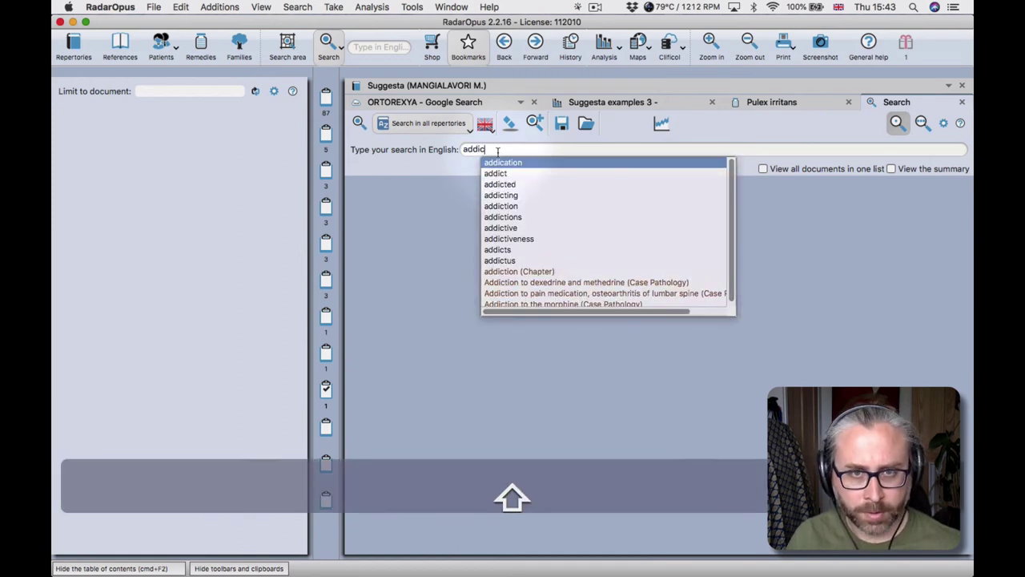
type("*")
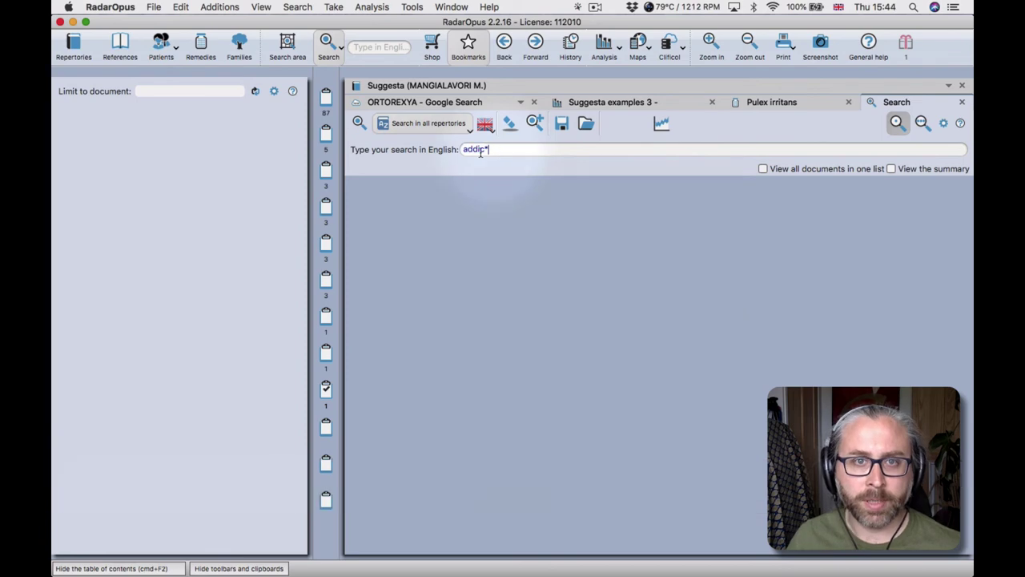
left_click(359, 122)
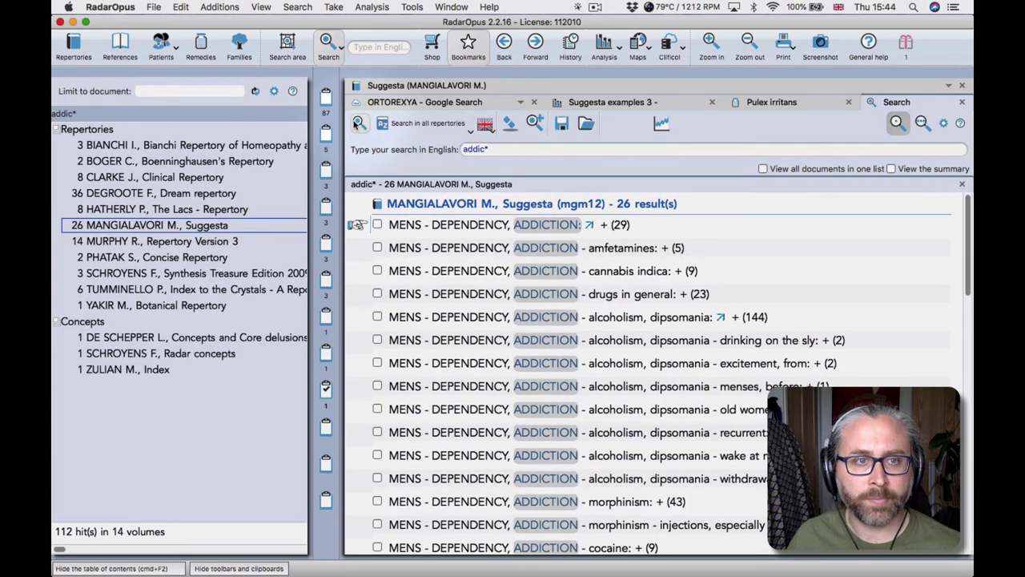
Review the addic* matches in Synthesis Treasure Edition, Botanical Repertory, Index to the Crystals and Dream repertory
scroll(535, 273, "down", 10)
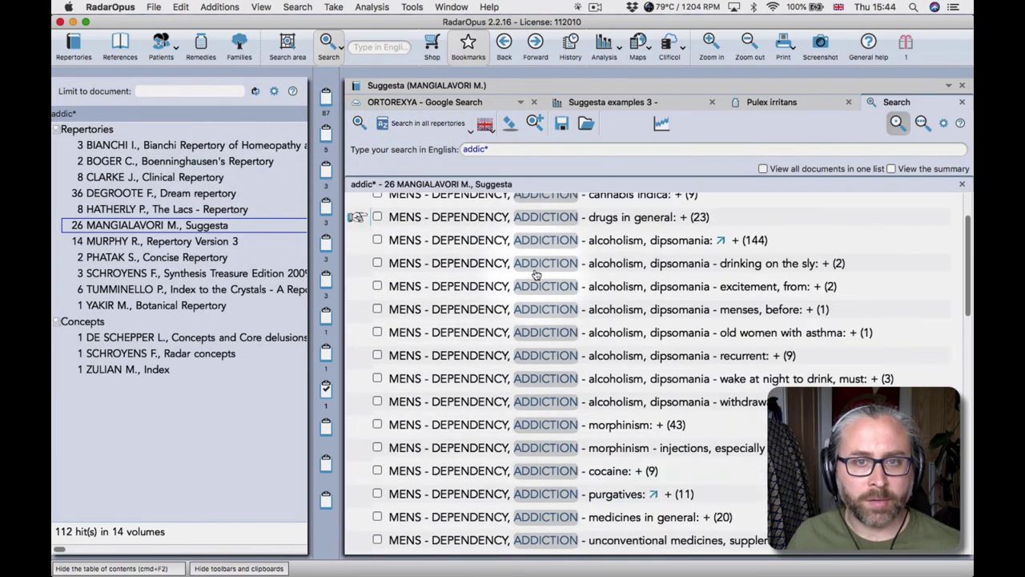
left_click(135, 275)
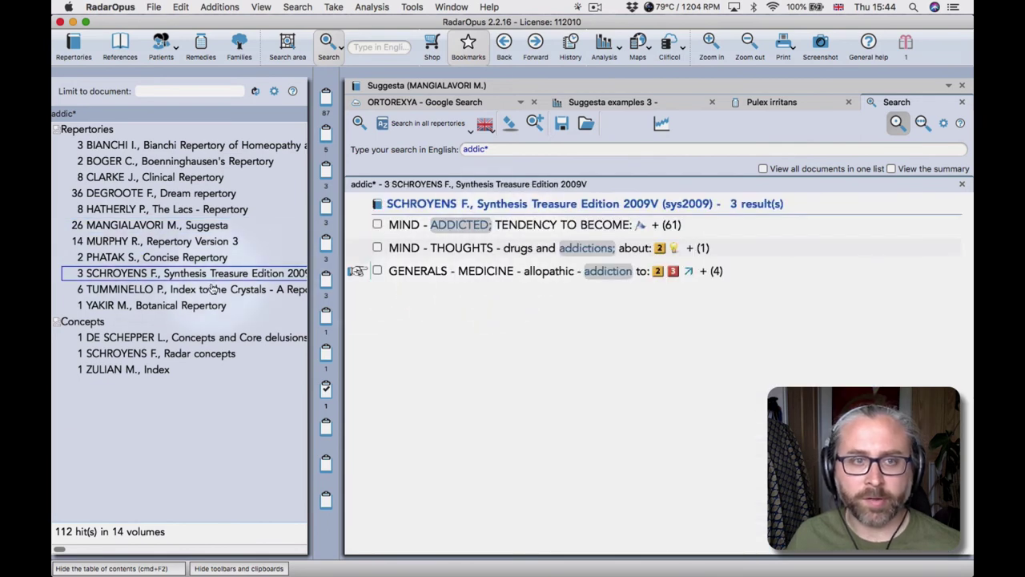
left_click(208, 308)
left_click(207, 291)
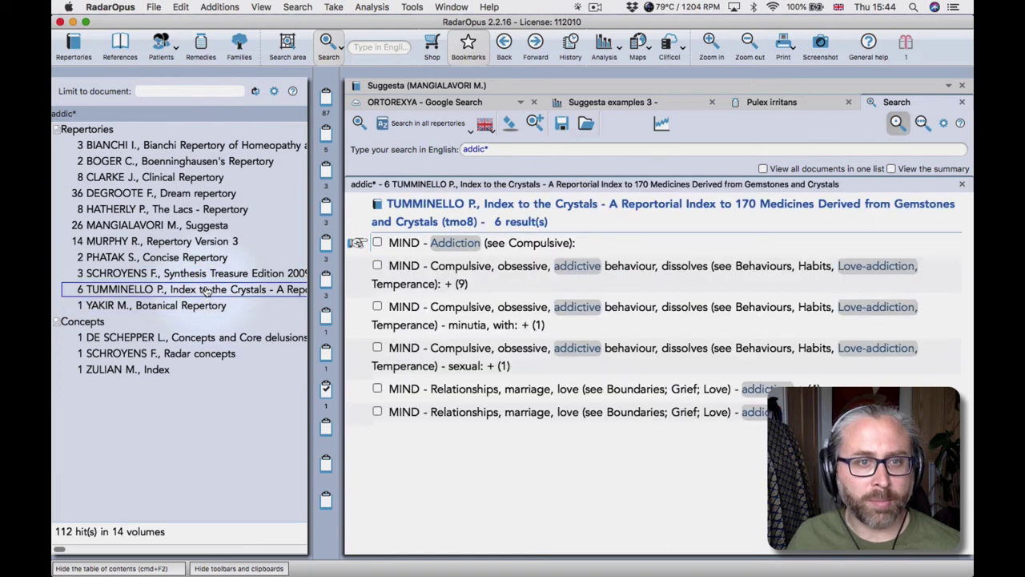
left_click(197, 196)
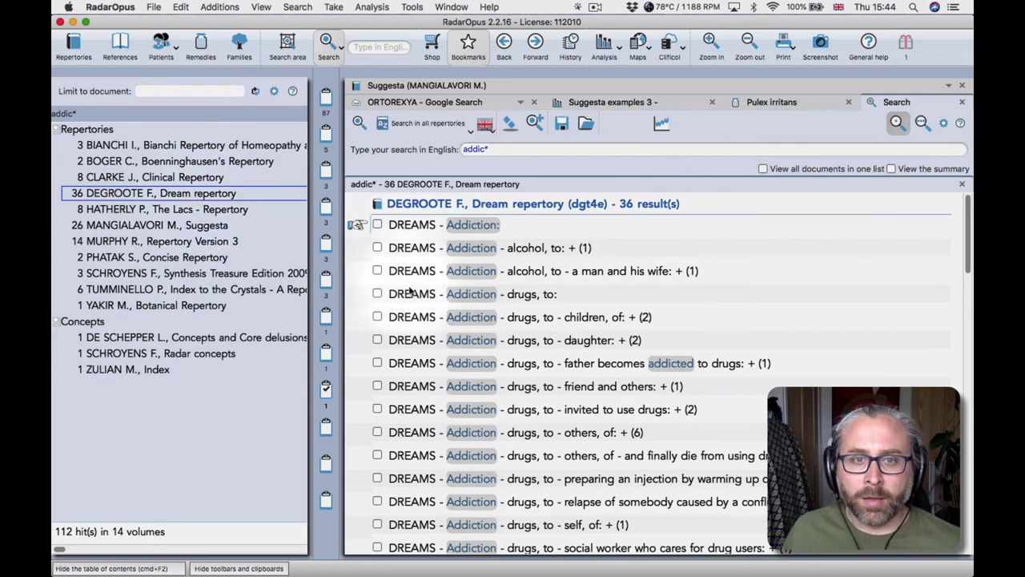
left_click(507, 148)
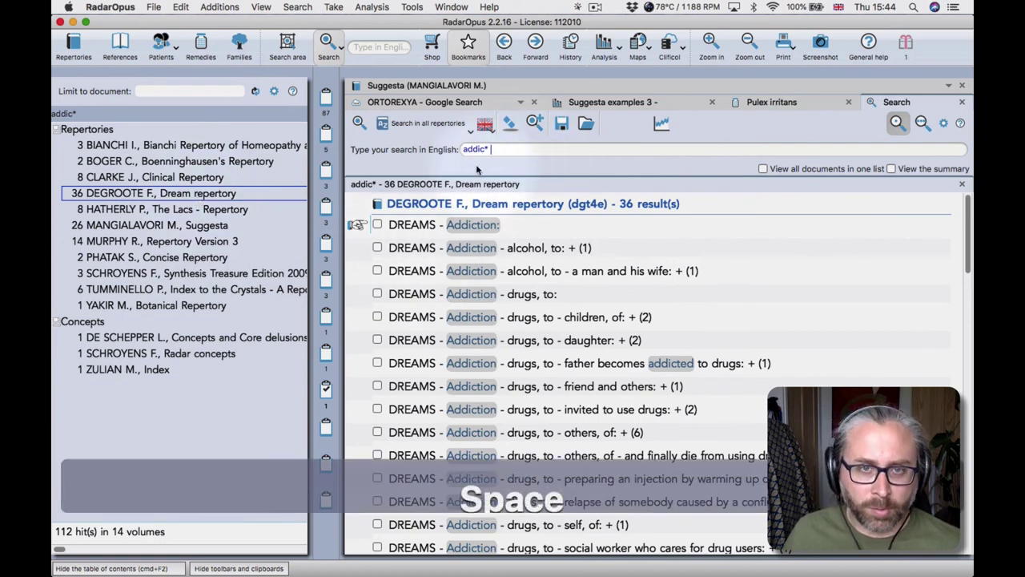
Refine the search to addic* !dreams and rerun it, excluding dream rubrics
type("/")
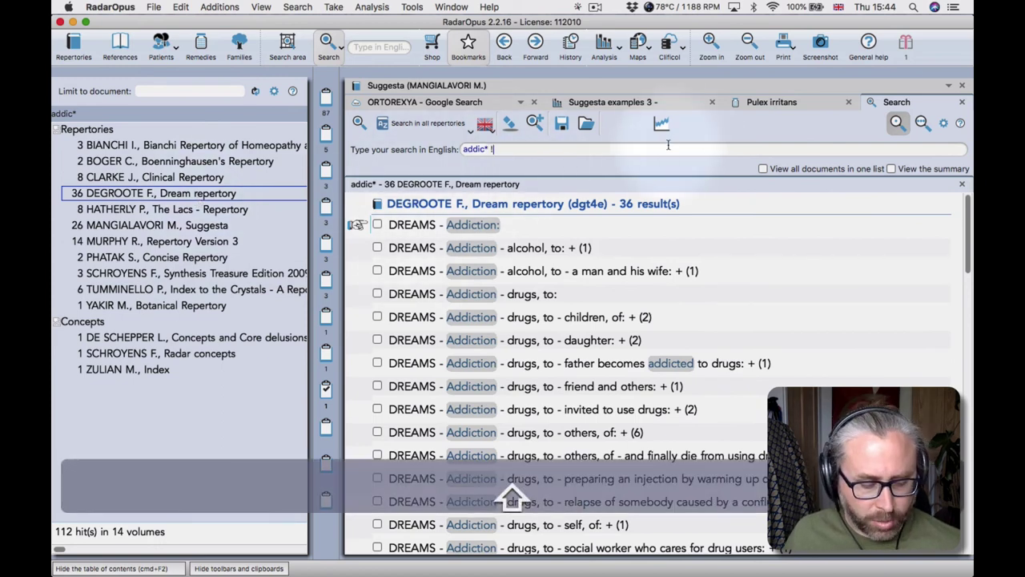
type("dre")
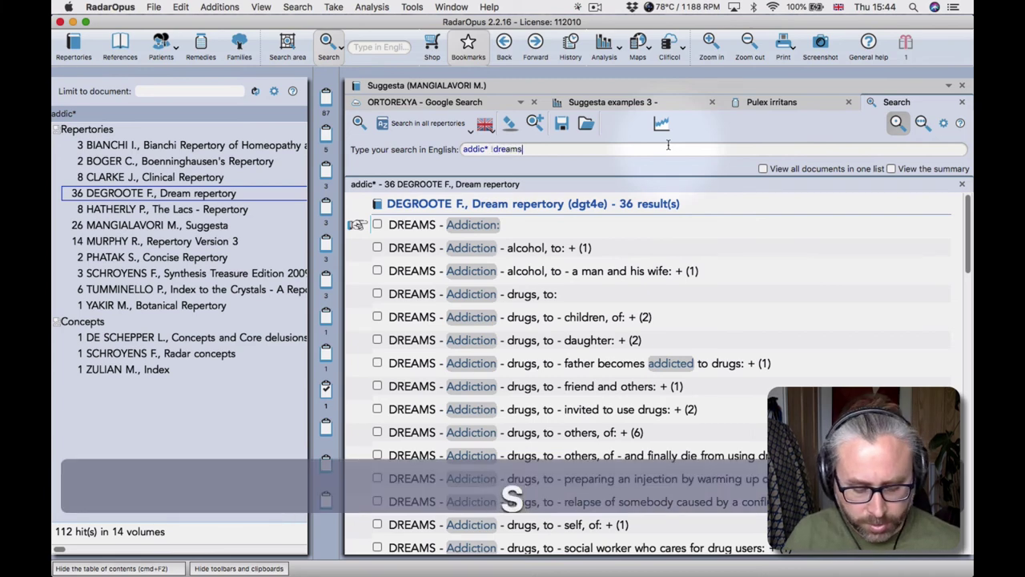
type("ams")
key("Return")
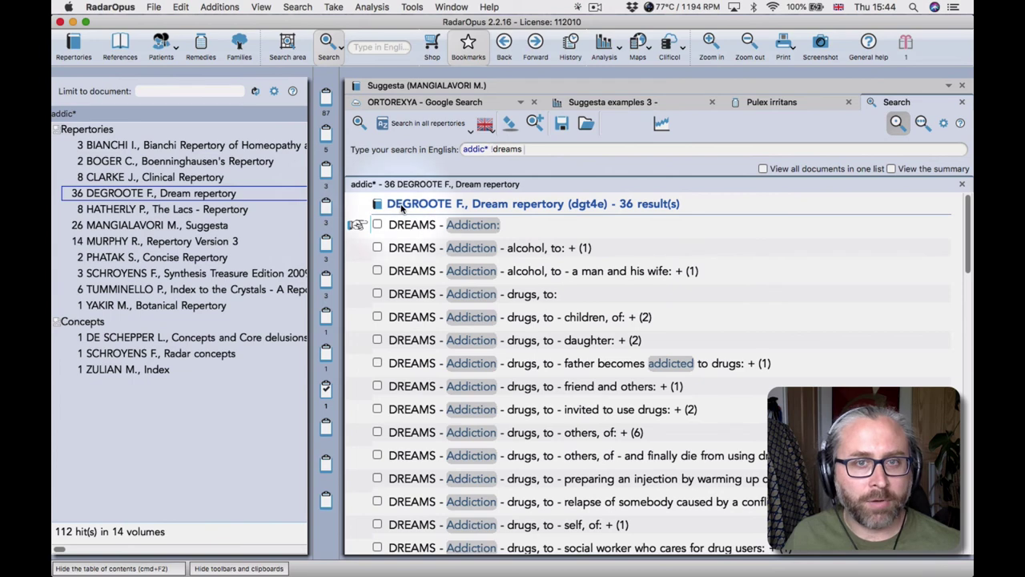
key("Return")
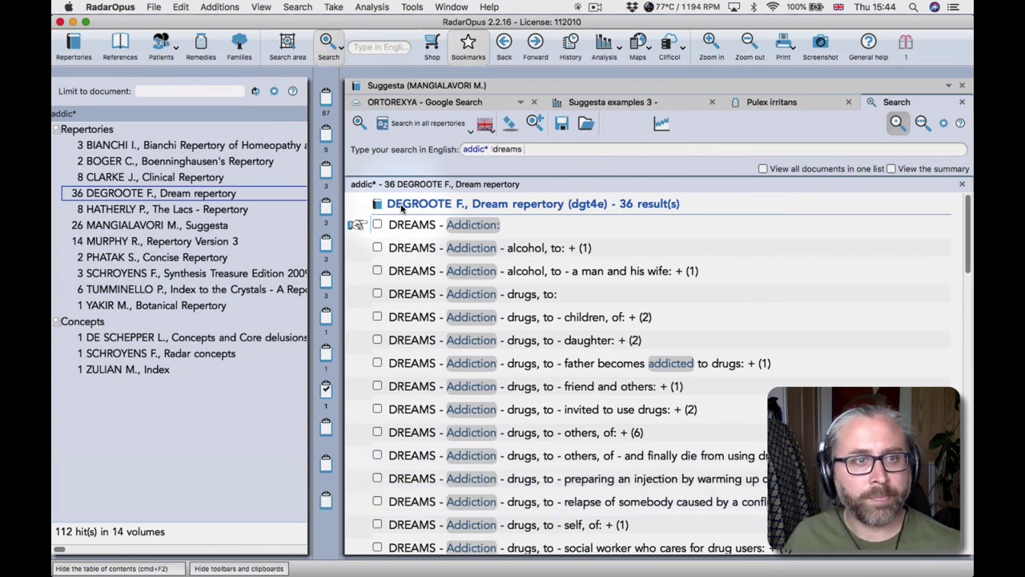
left_click(192, 197)
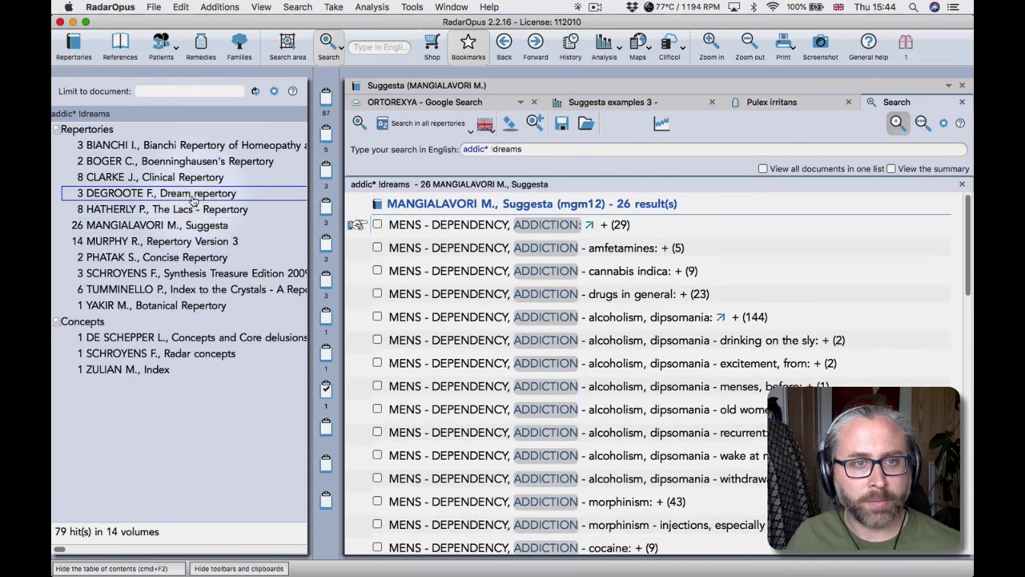
Show all repertories' 79 results in one combined list and tick every listed rubric
key("super+plus")
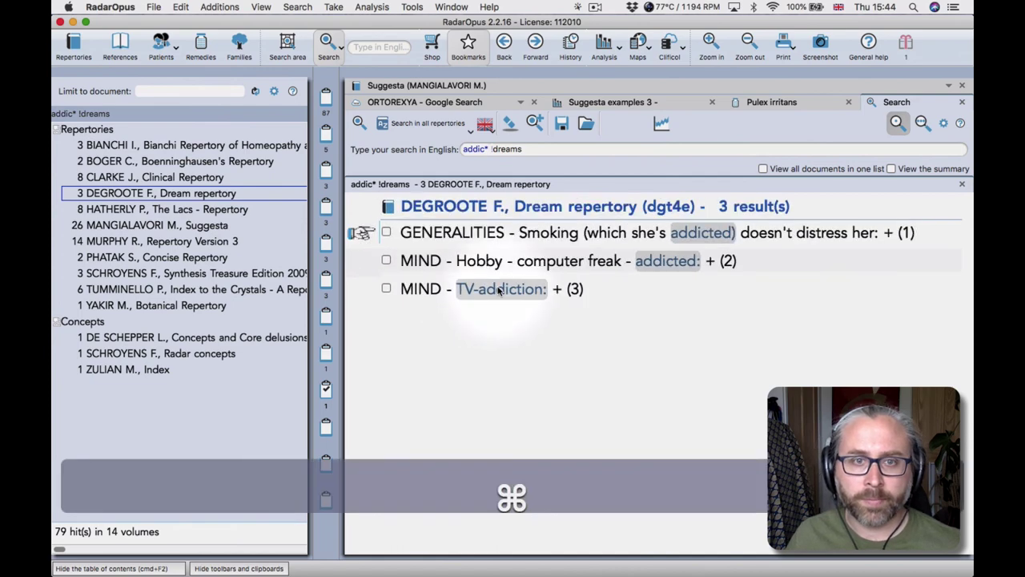
key("super+minus")
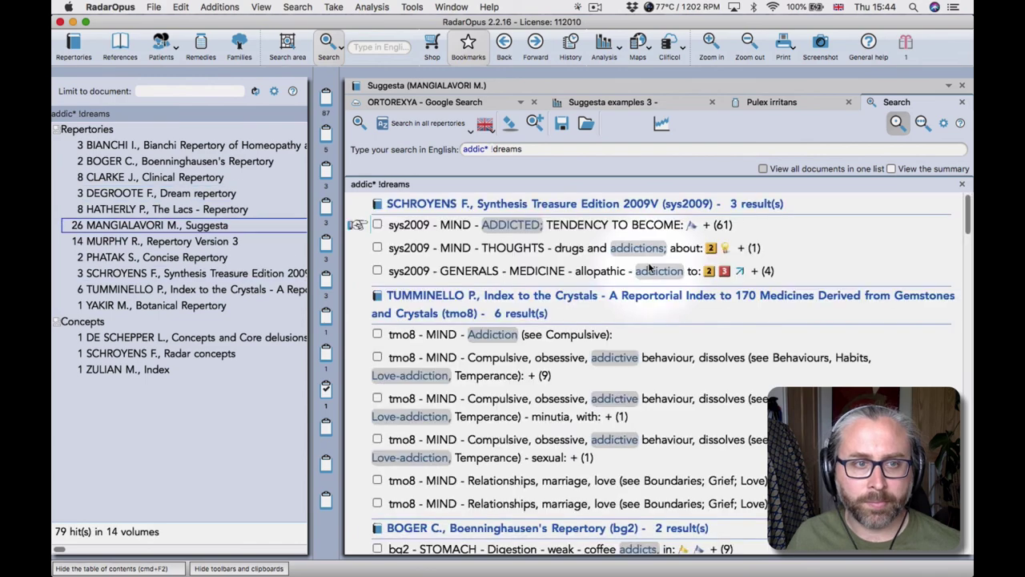
key("super+plus")
key("super+Return")
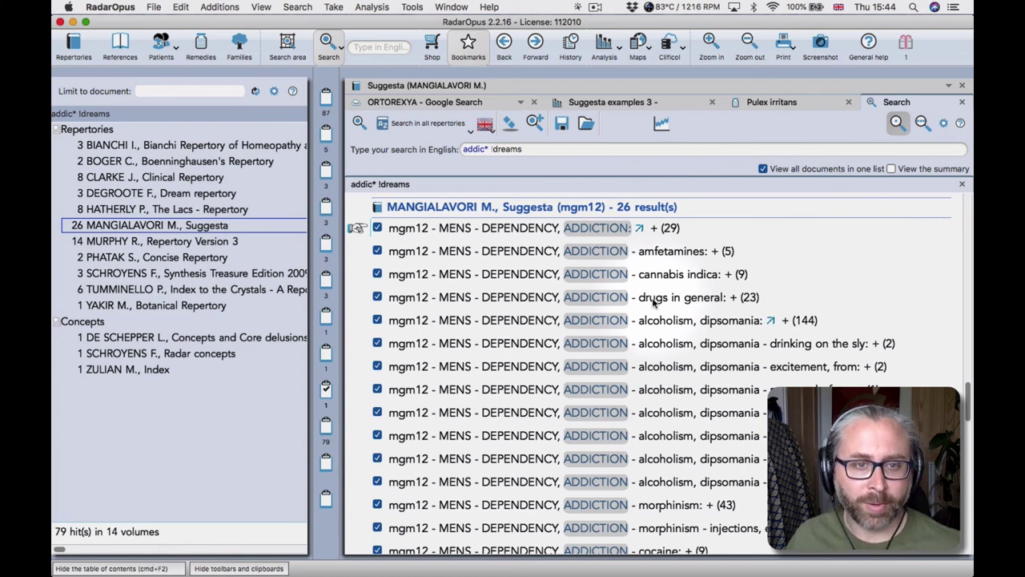
Combine the ticked rubrics and trim the trailing 'etc.' to leave 'MENS - DEPENDENCY, ADDICTION - alcoholism, dipsomania'
left_click(342, 430)
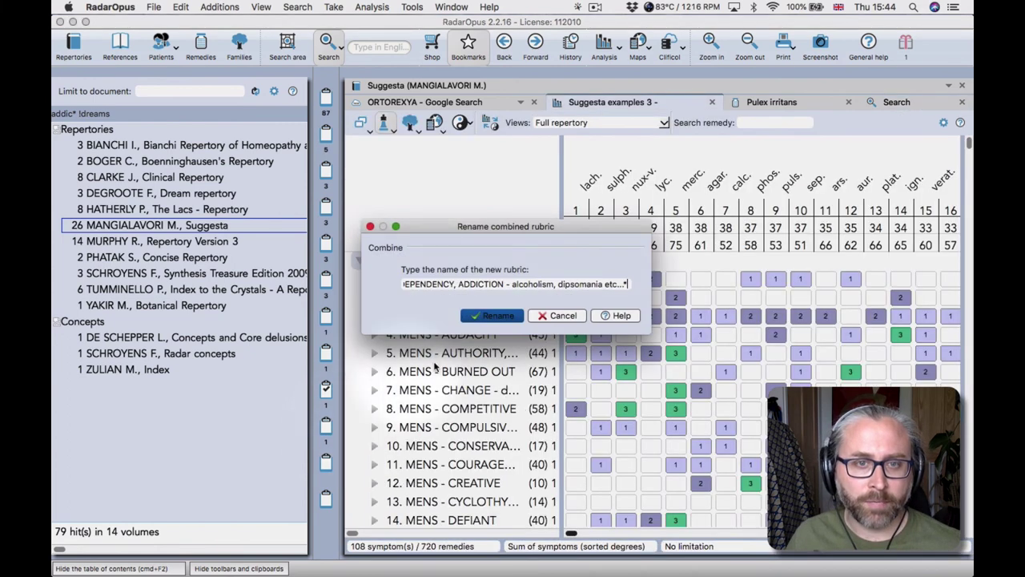
left_click_drag(535, 285, 355, 275)
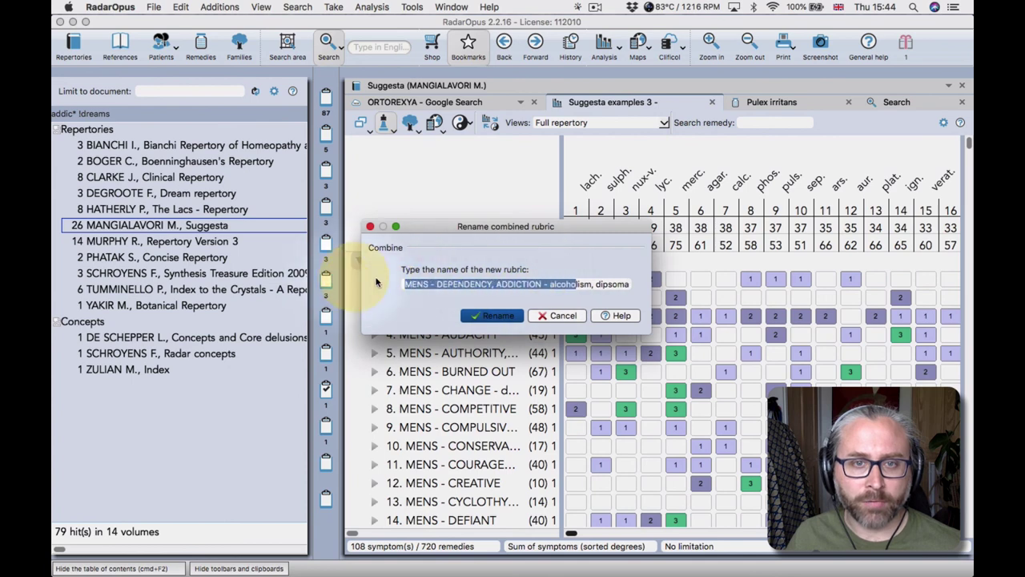
left_click(439, 284)
mouse_move(600, 284)
left_mouse_down()
mouse_move(618, 284)
mouse_move(596, 284)
left_mouse_up()
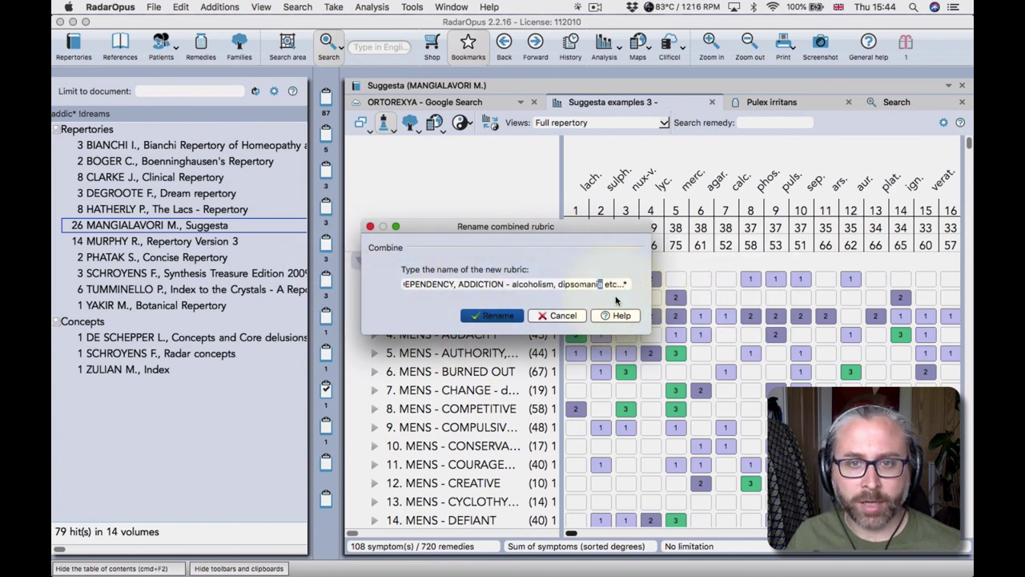
key("shift+super+Right")
key("BackSpace")
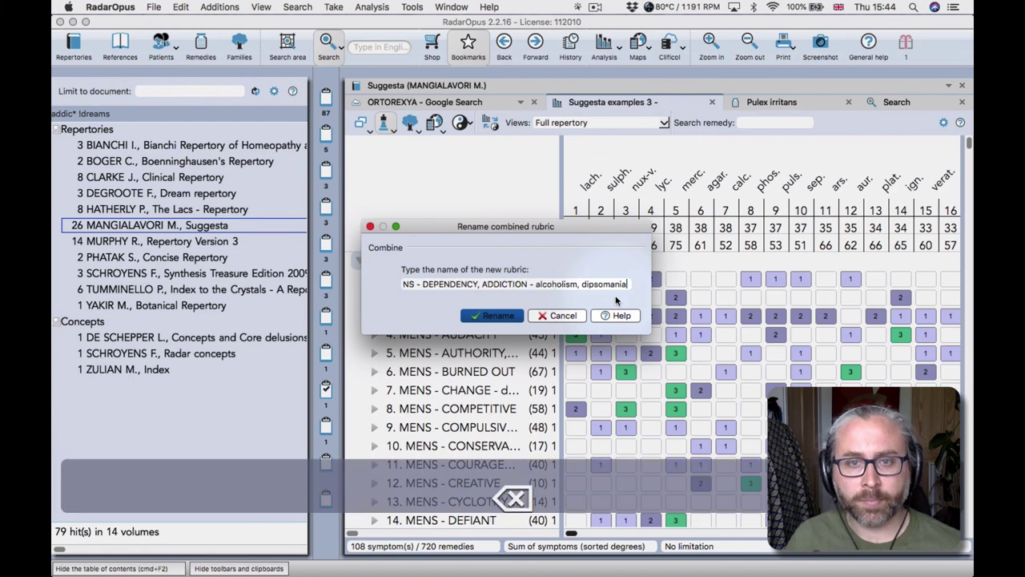
key("Return")
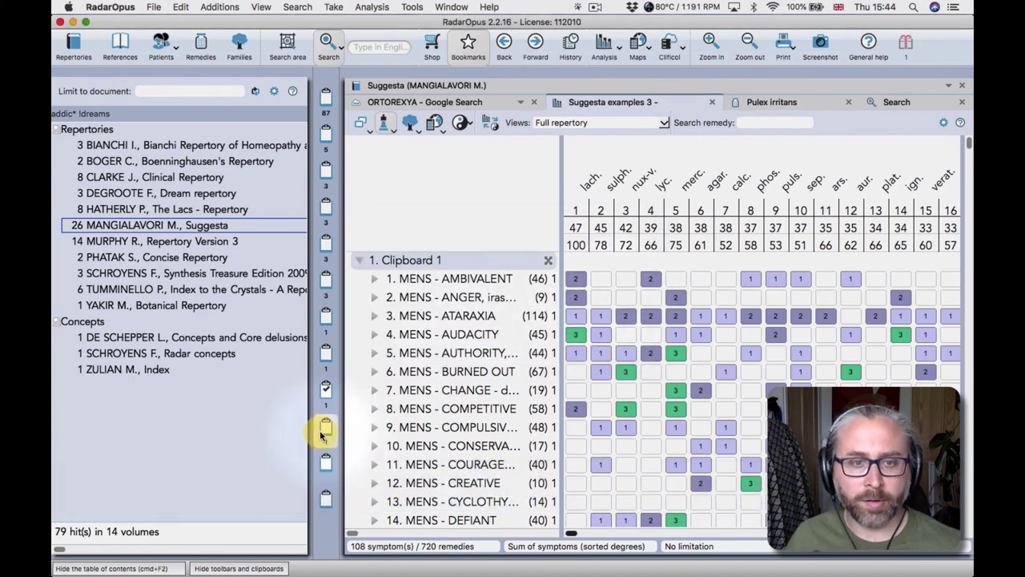
Open Clipboard 10 full-width without the table of contents, widen the rubric pane, and page the 286-remedy grid
left_click(326, 427)
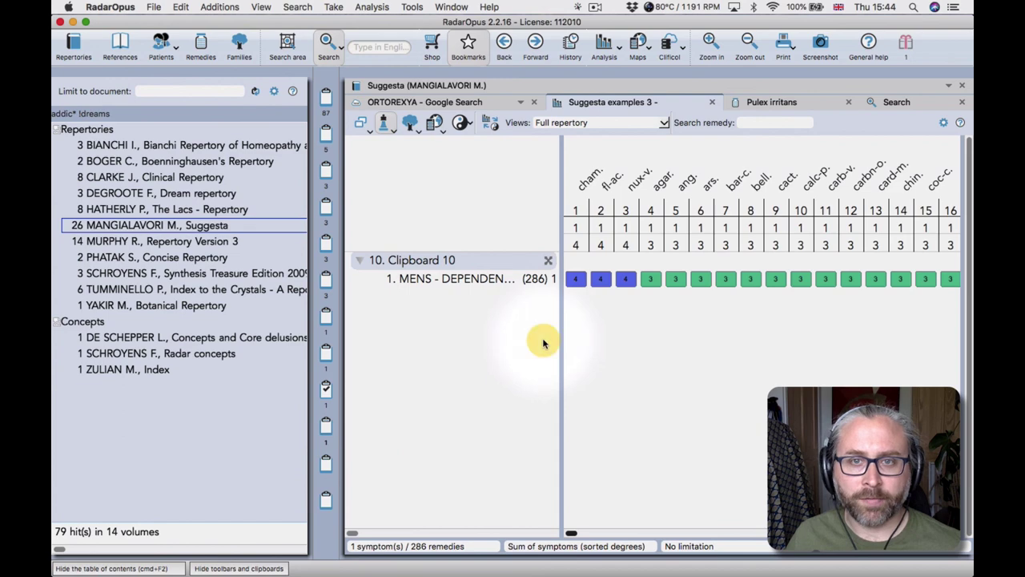
key("super+F2")
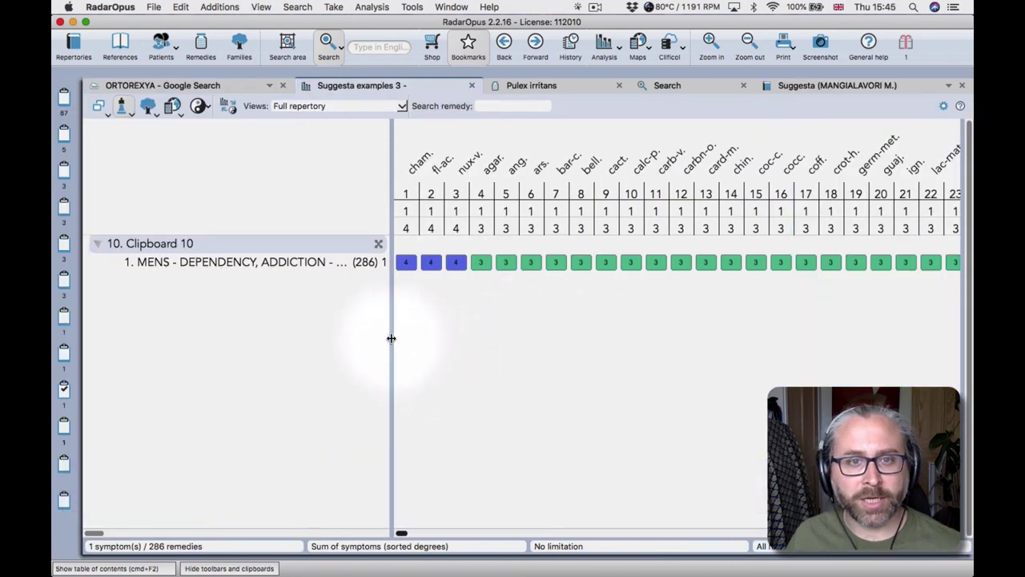
left_click_drag(391, 338, 442, 336)
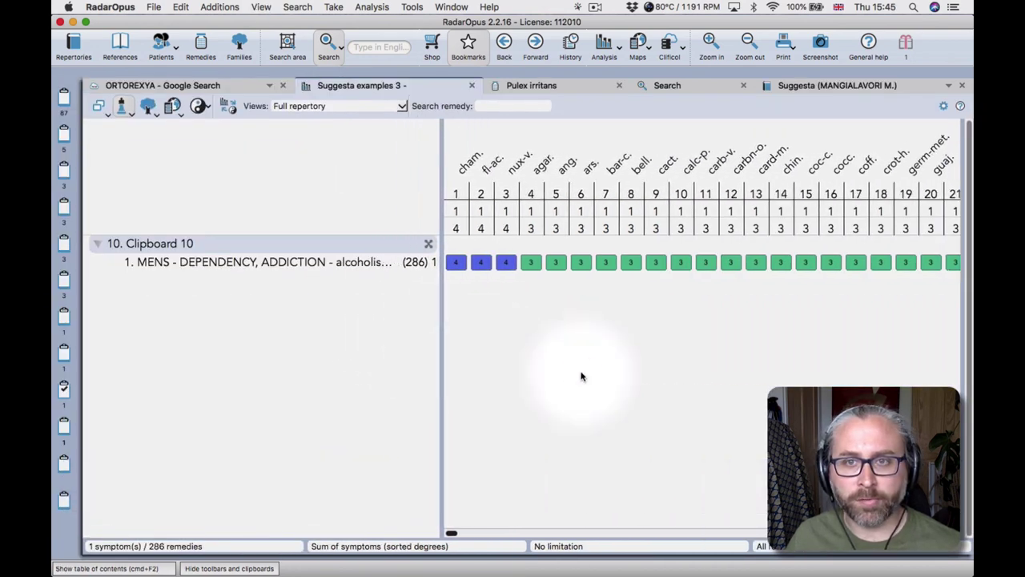
key("super+Right")
key("super+Right")
key("super+Right")
key("super+Right")
key("super+Right")
key("super+Right")
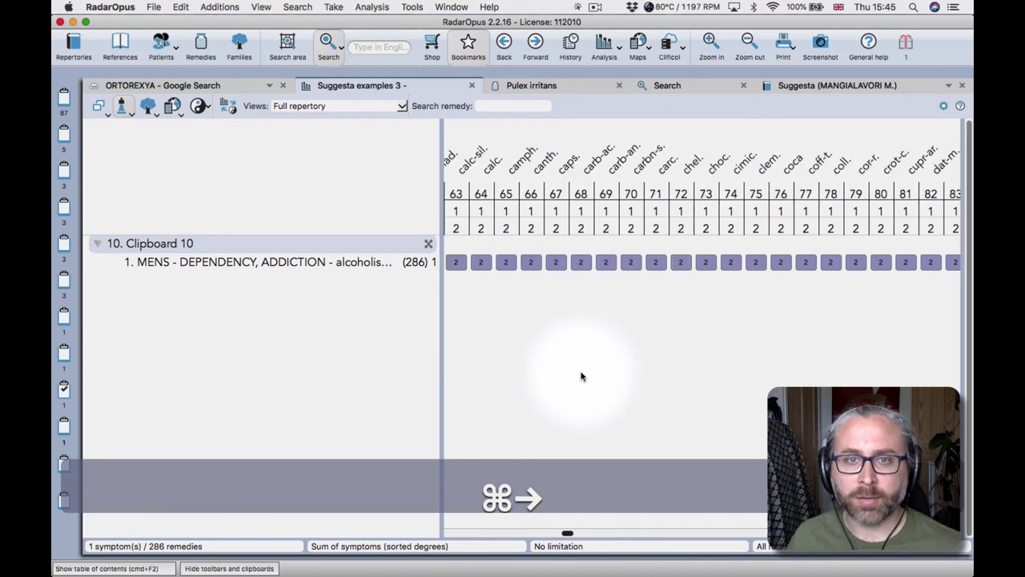
key("super+Left")
key("super+Left")
key("super+Left")
key("super+Left")
key("super+Left")
key("super+Left")
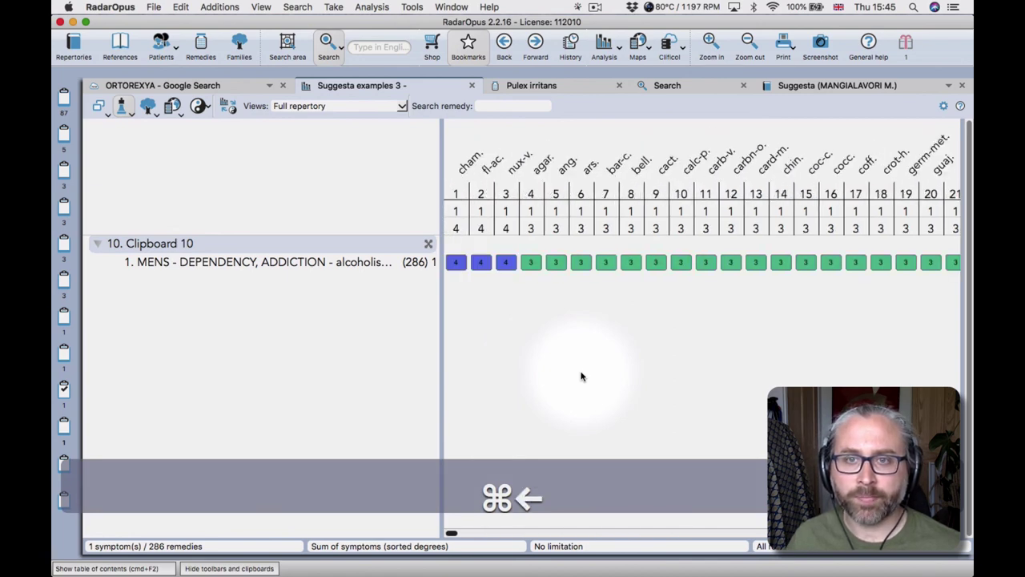